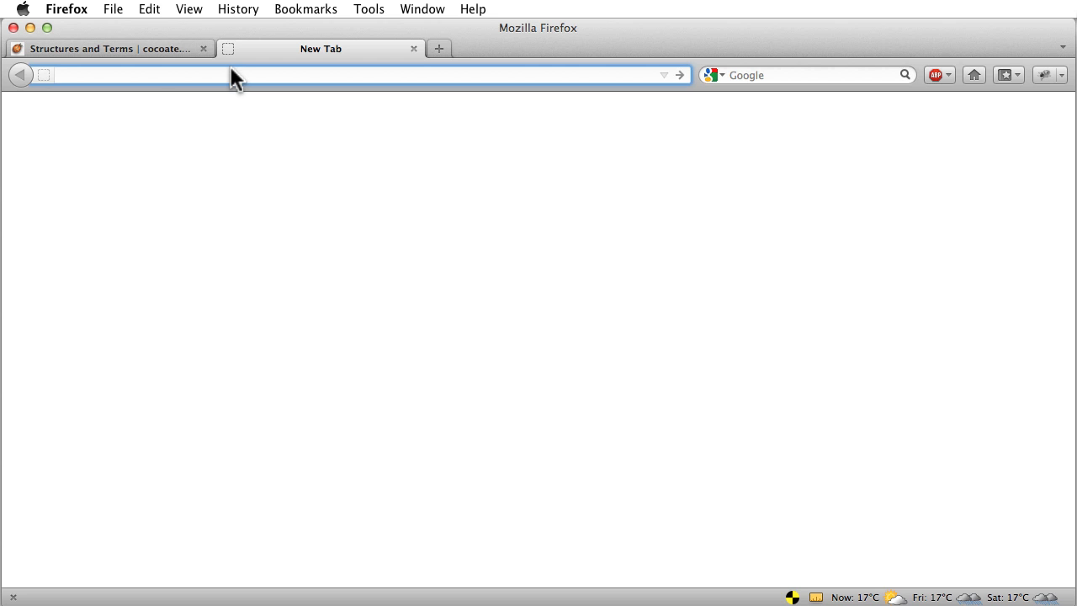
Open the local English Joomla site's front page at localhost/j25en in a new tab
type("loca")
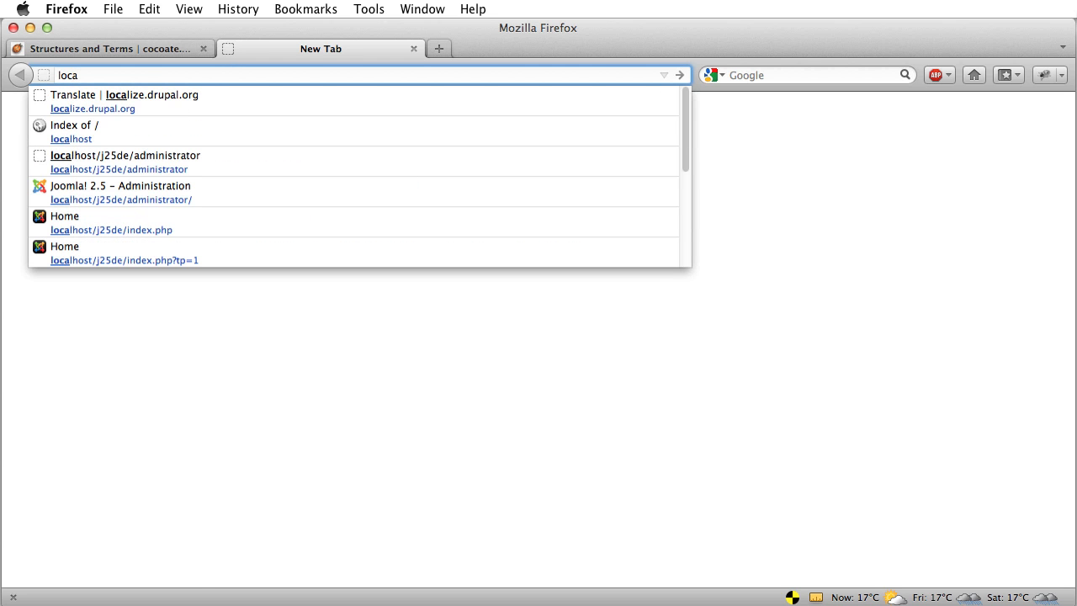
key("Down")
key("Down")
key("Return")
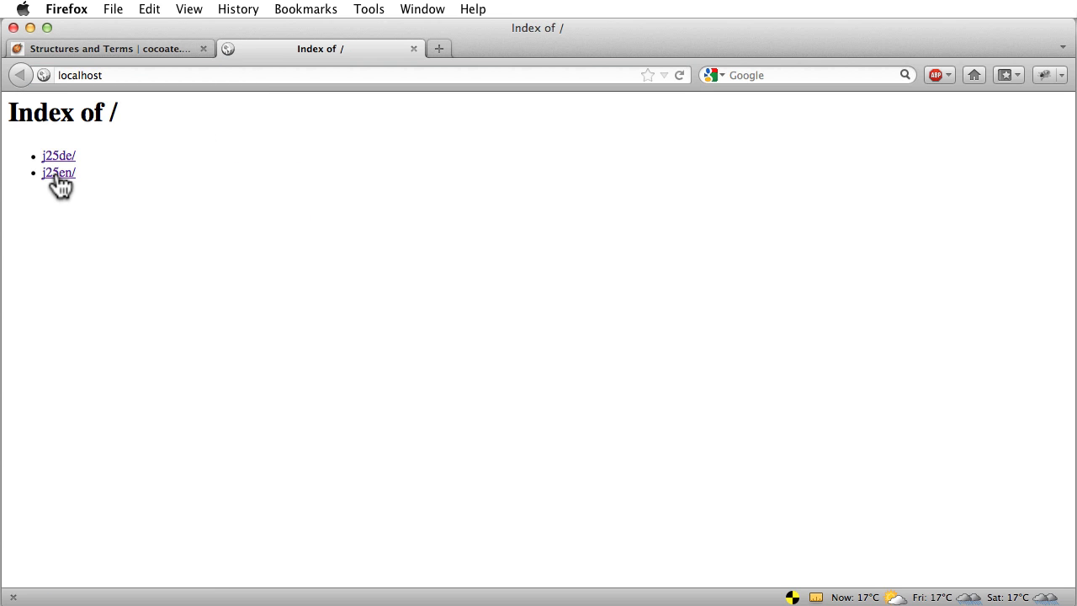
left_click(57, 175)
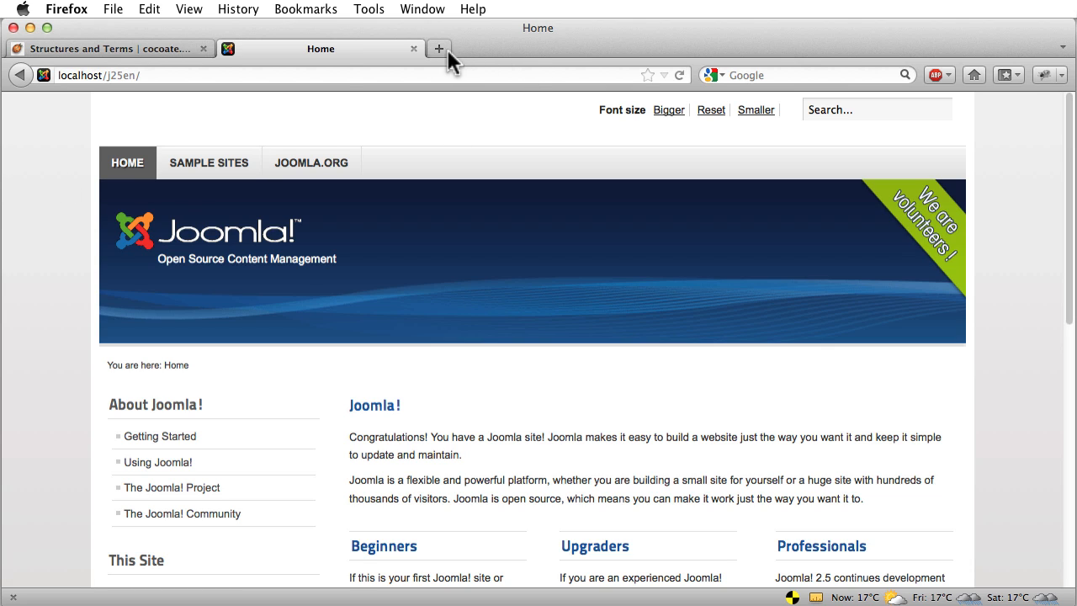
Load the administrator login page at localhost/j25en/administrator/
left_click(357, 76)
left_click(377, 75)
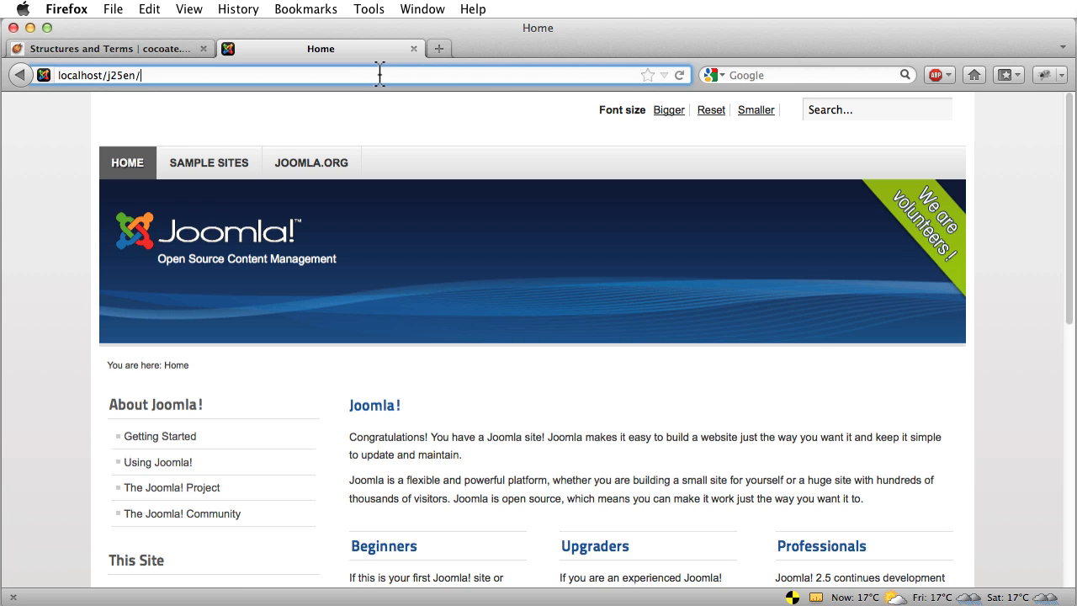
type("administrator/")
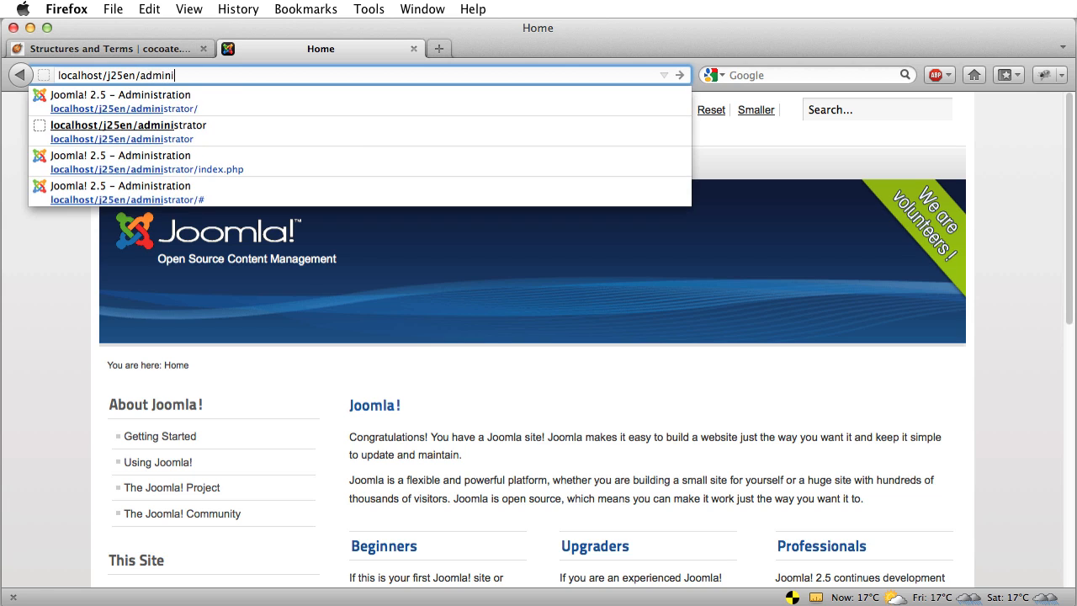
key("Return")
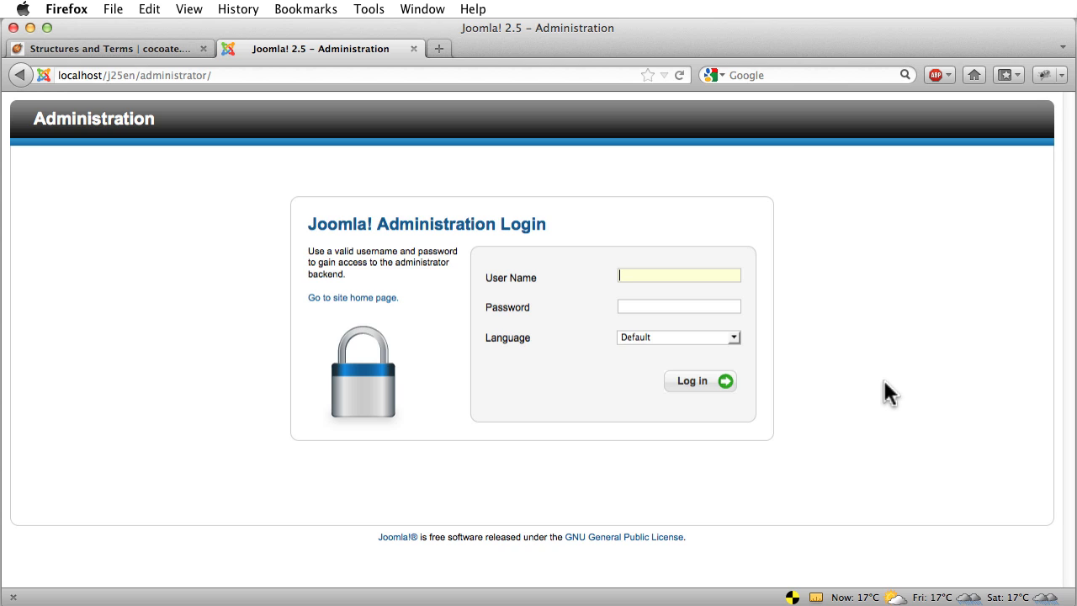
Log in with the admin user name and password to reach the Control Panel
type("admin")
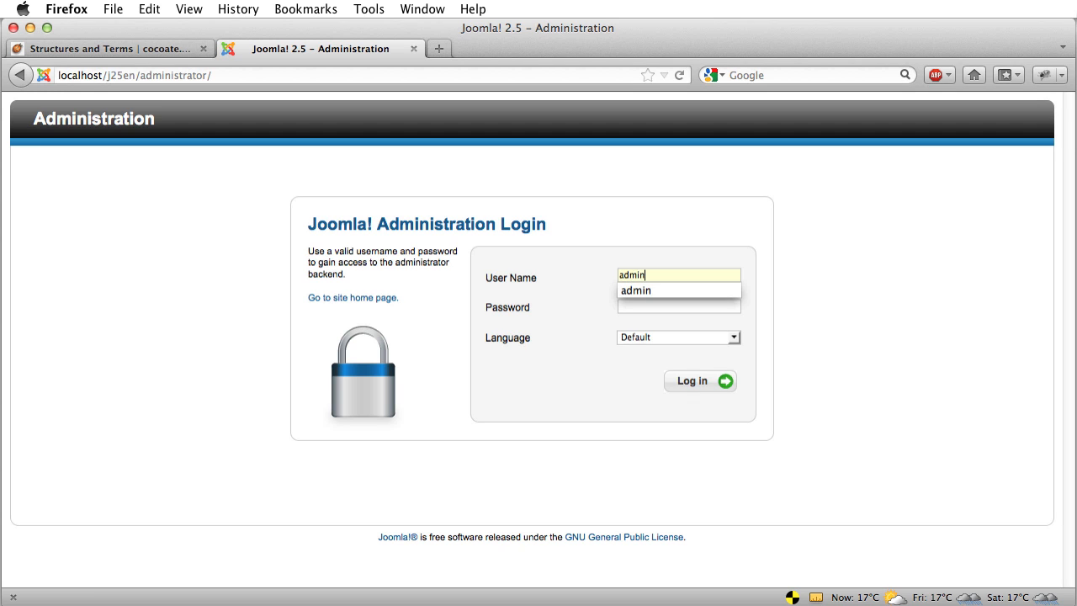
key("Tab")
key("Return")
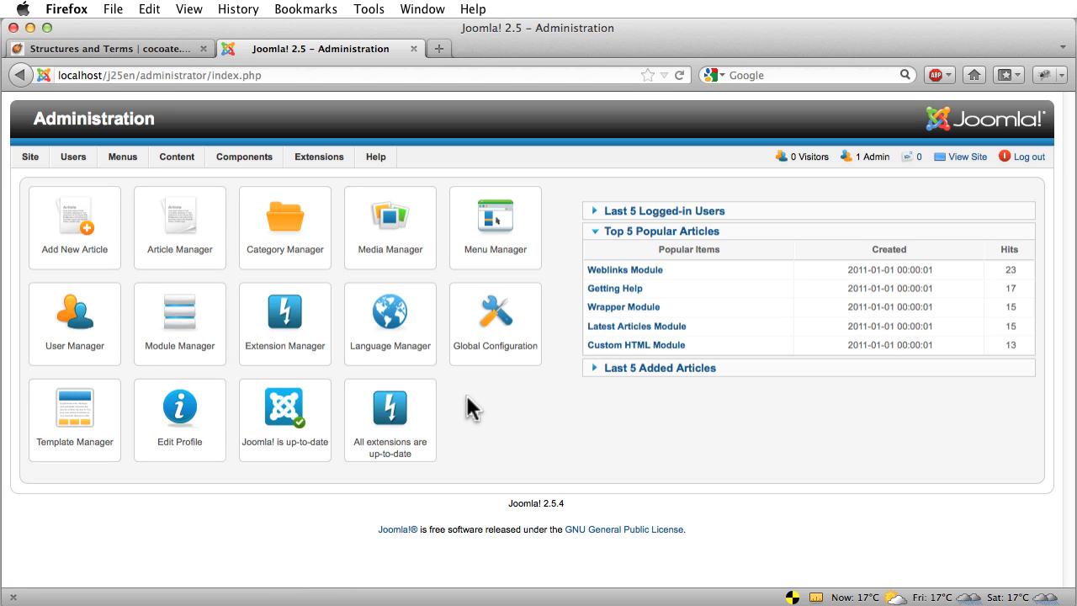
mouse_move(246, 151)
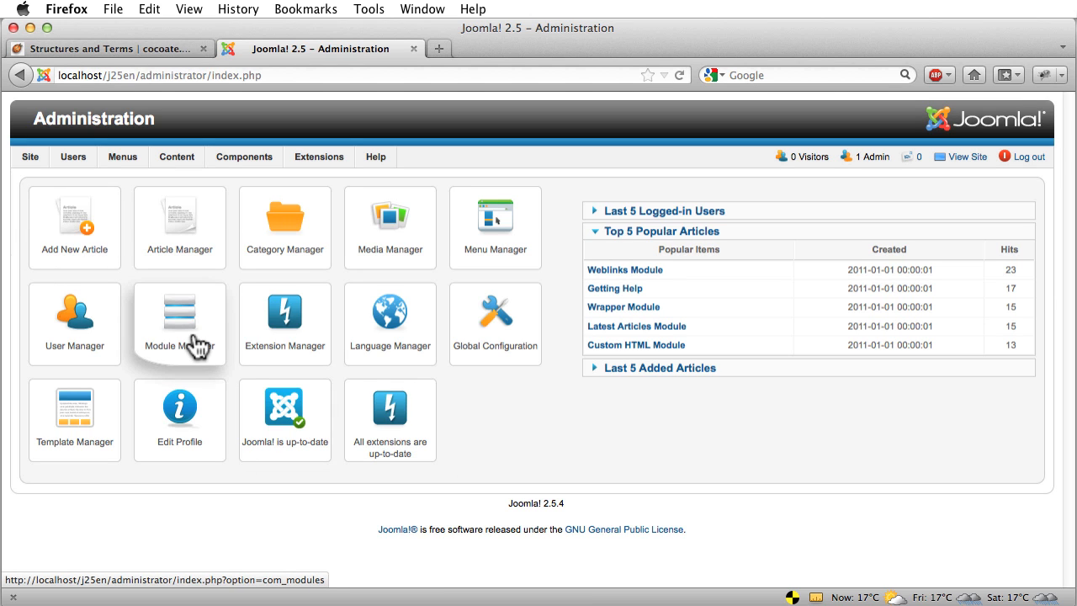
left_click(595, 369)
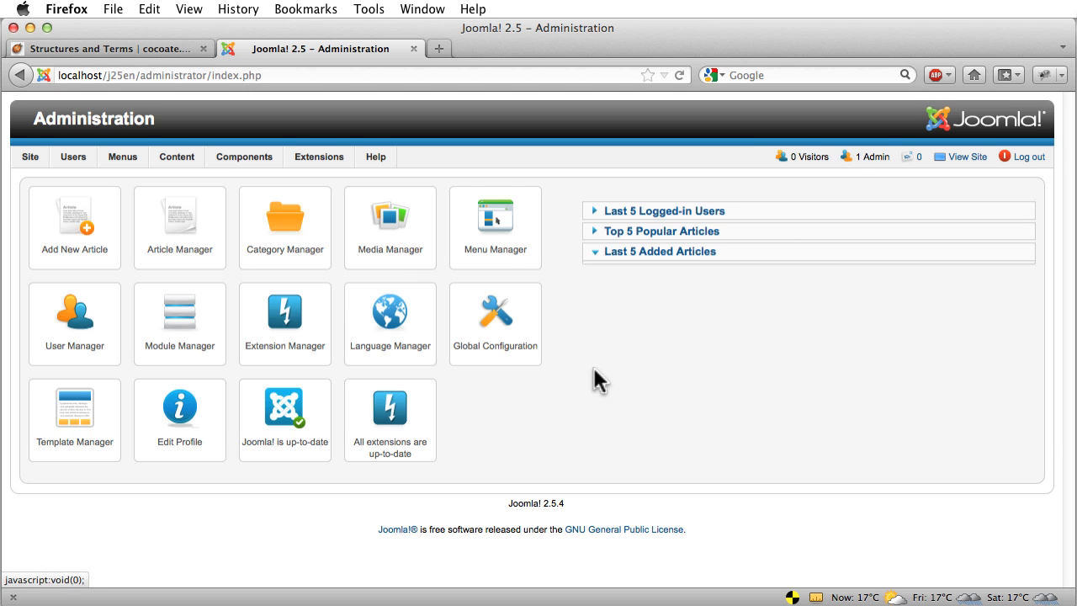
left_click(595, 212)
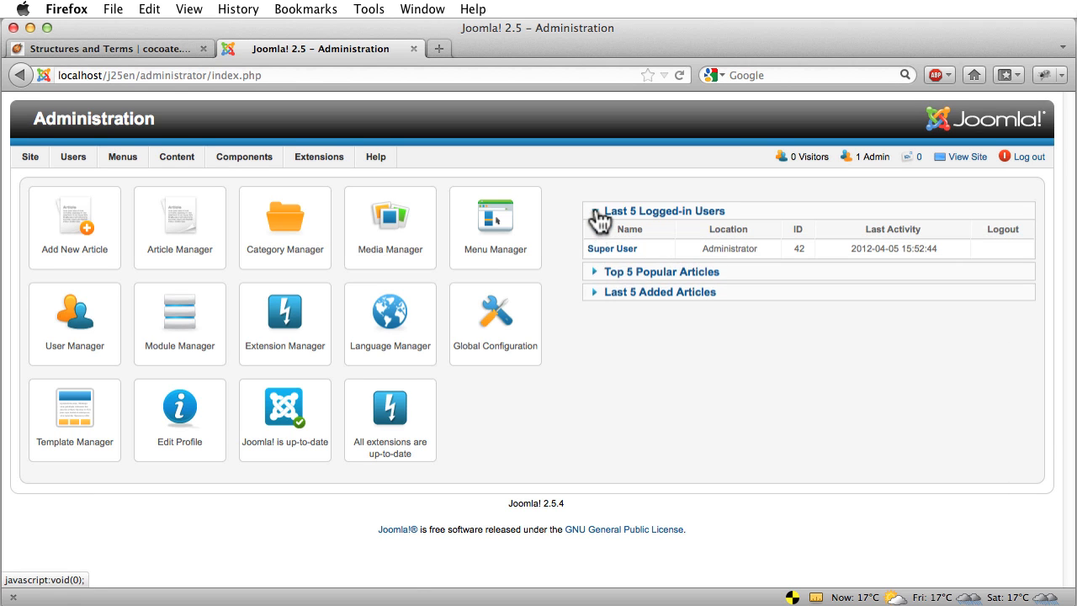
left_click(596, 273)
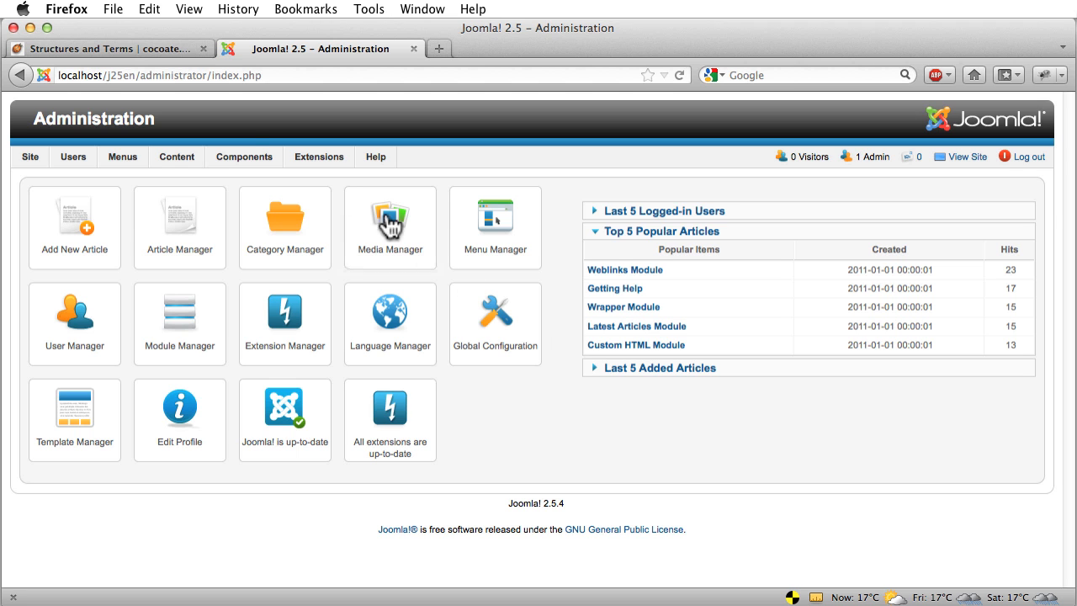
Scroll the cocoate Structures and Terms chapter to its Files section, then switch to Finder
left_click(126, 47)
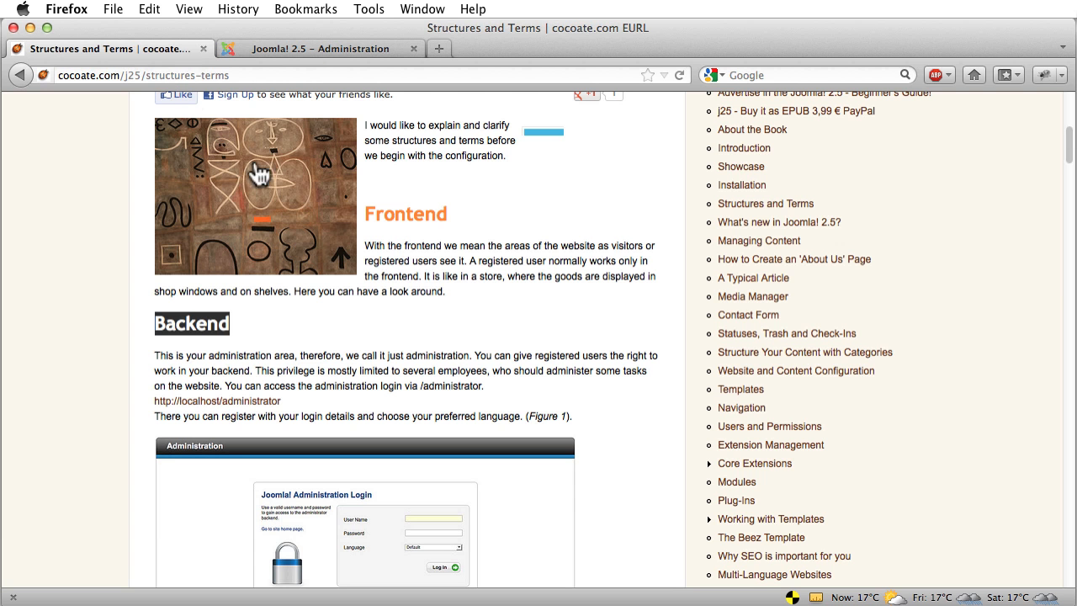
scroll(413, 213, "down", 10)
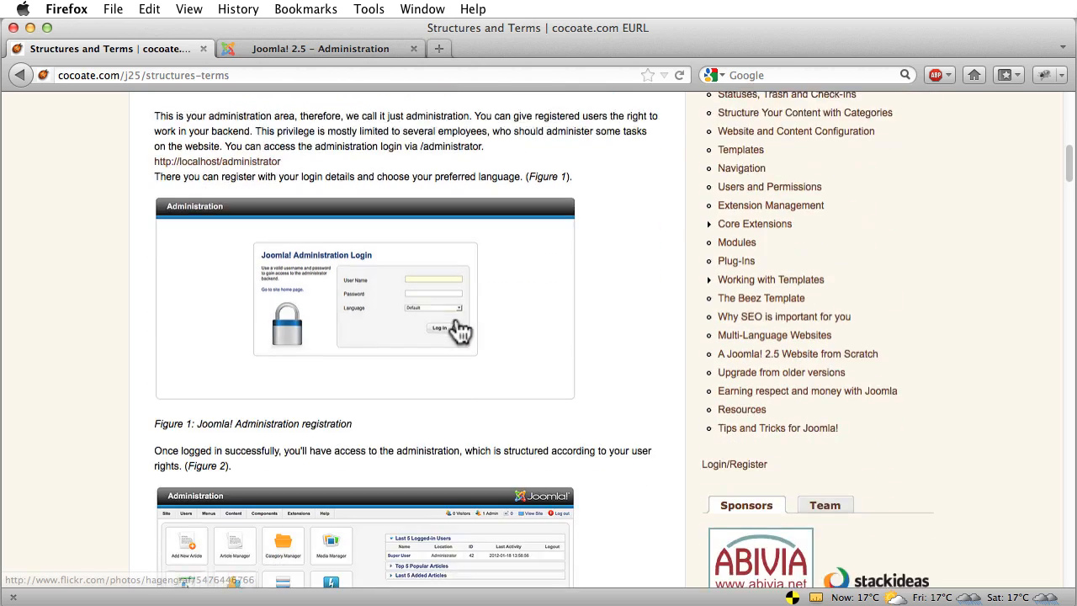
scroll(455, 318, "down", 3)
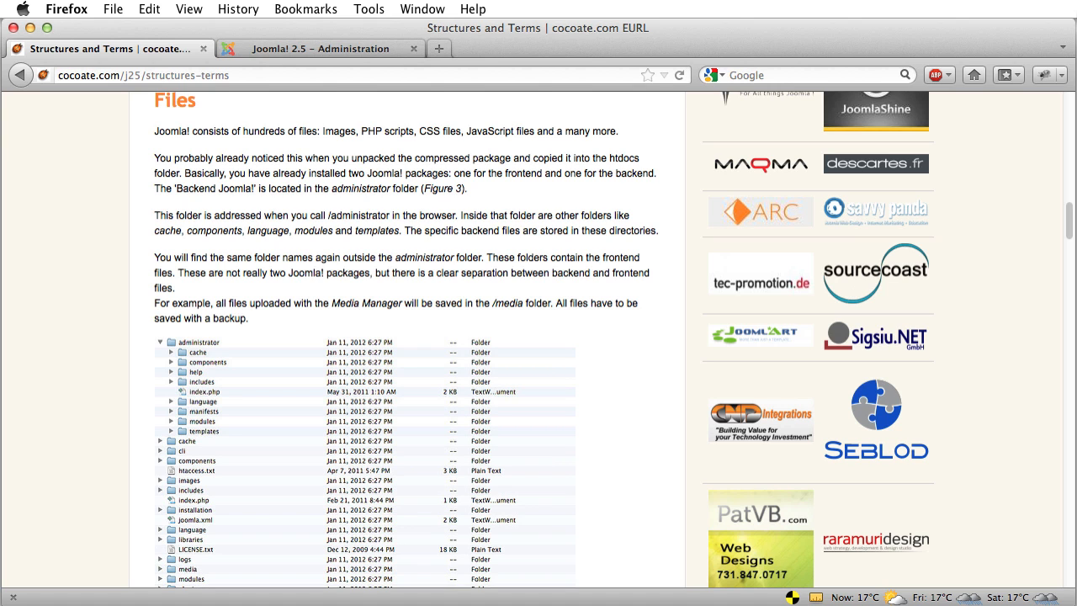
key("super+Tab")
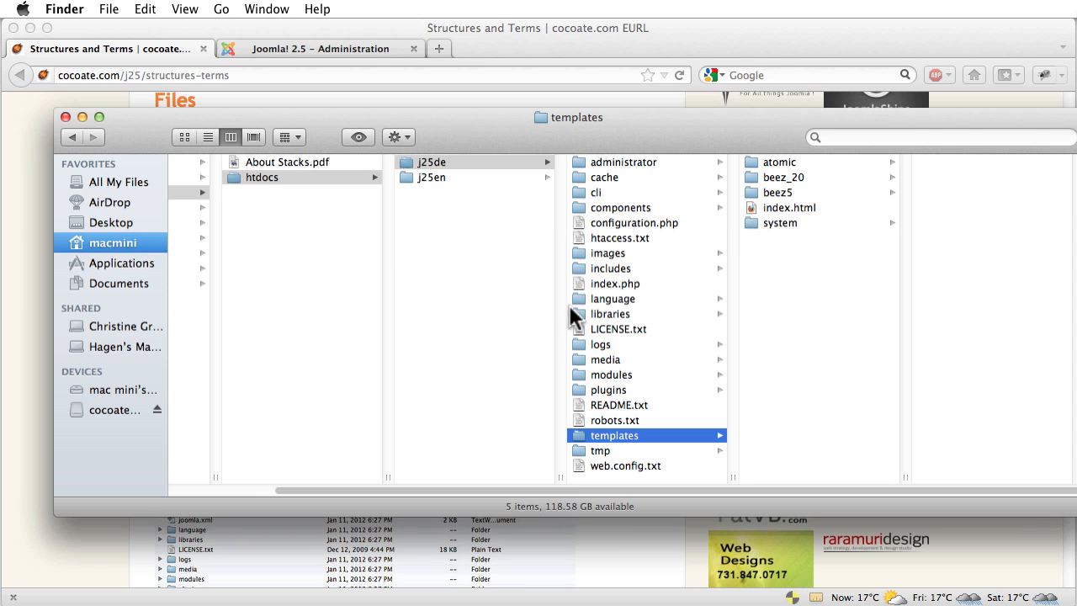
Browse j25en's administrator, modules, cache and libraries folders in Finder's column view
scroll(523, 481, "right", 3)
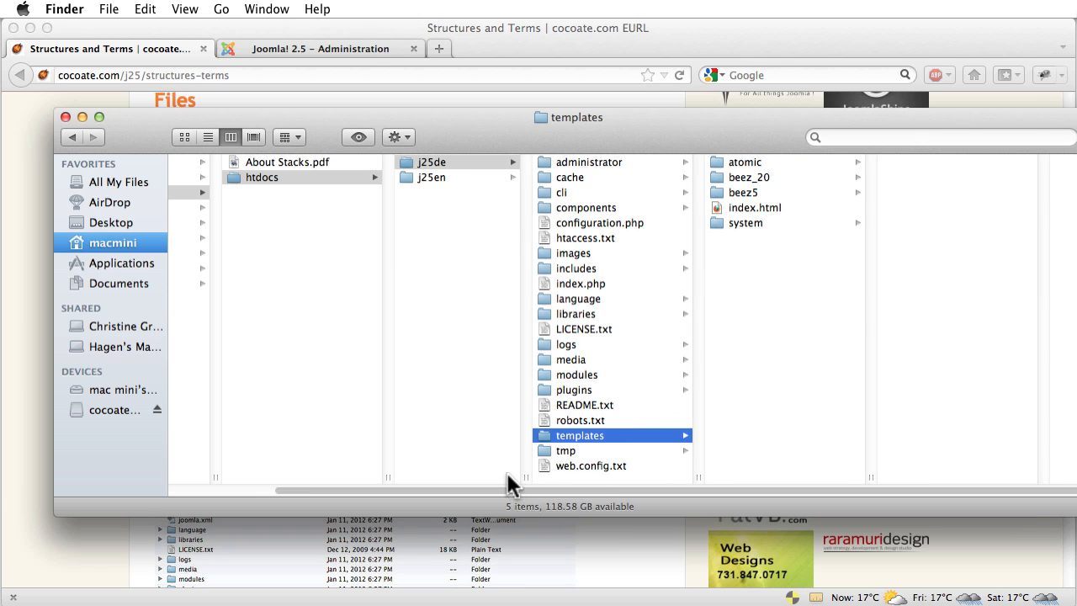
left_click(429, 177)
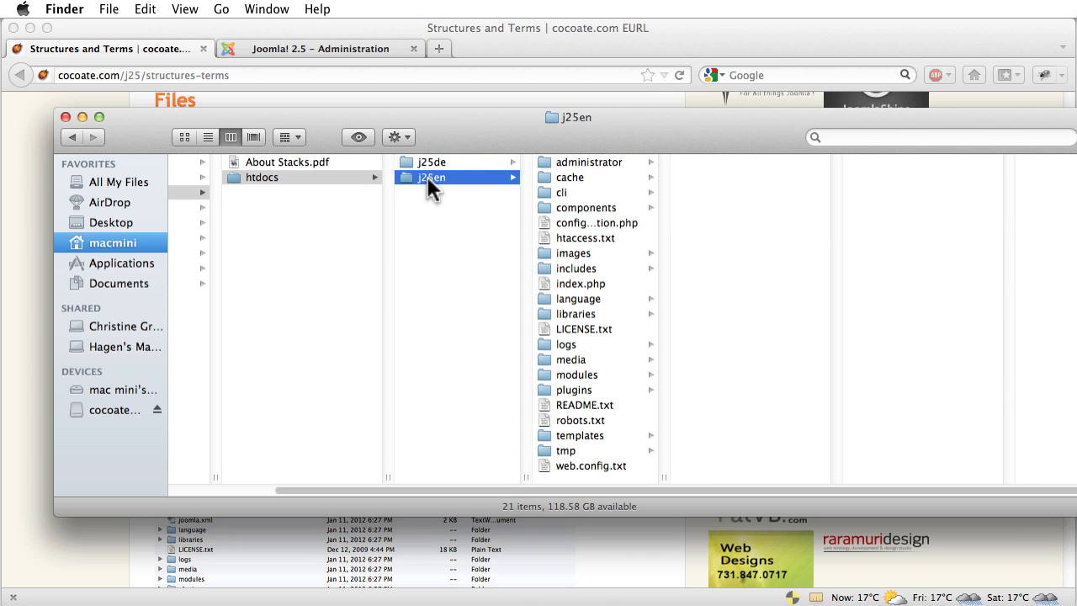
left_click_drag(662, 479, 699, 478)
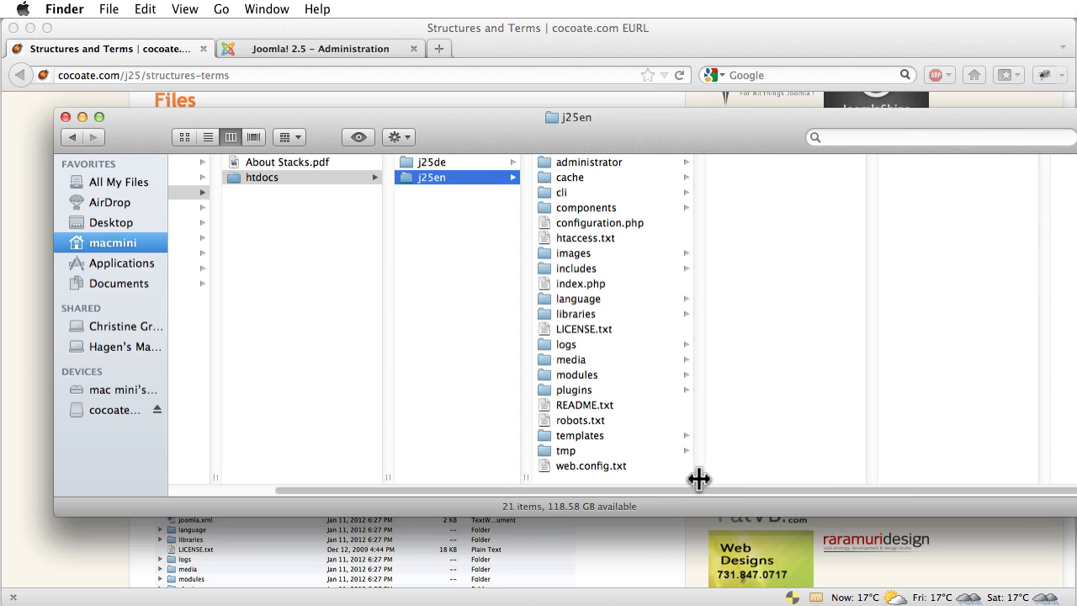
left_click(553, 162)
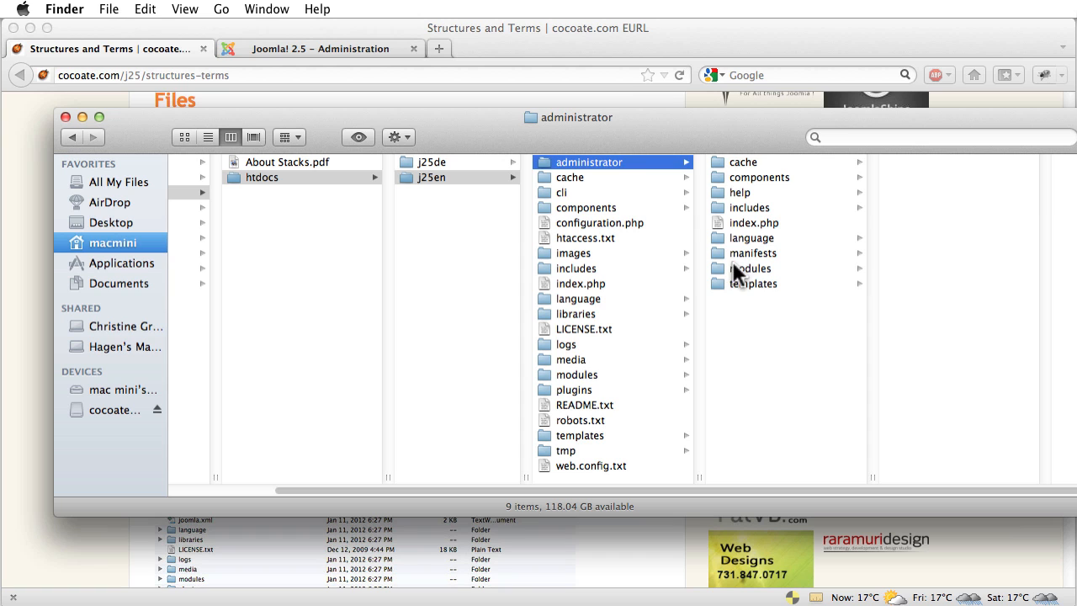
left_click(653, 378)
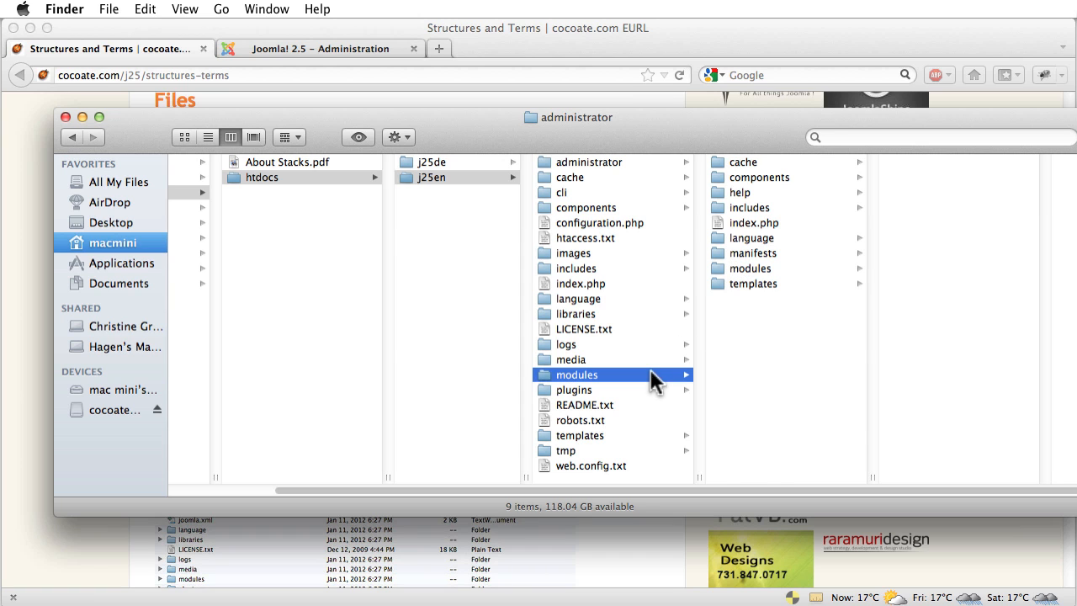
left_click(547, 176)
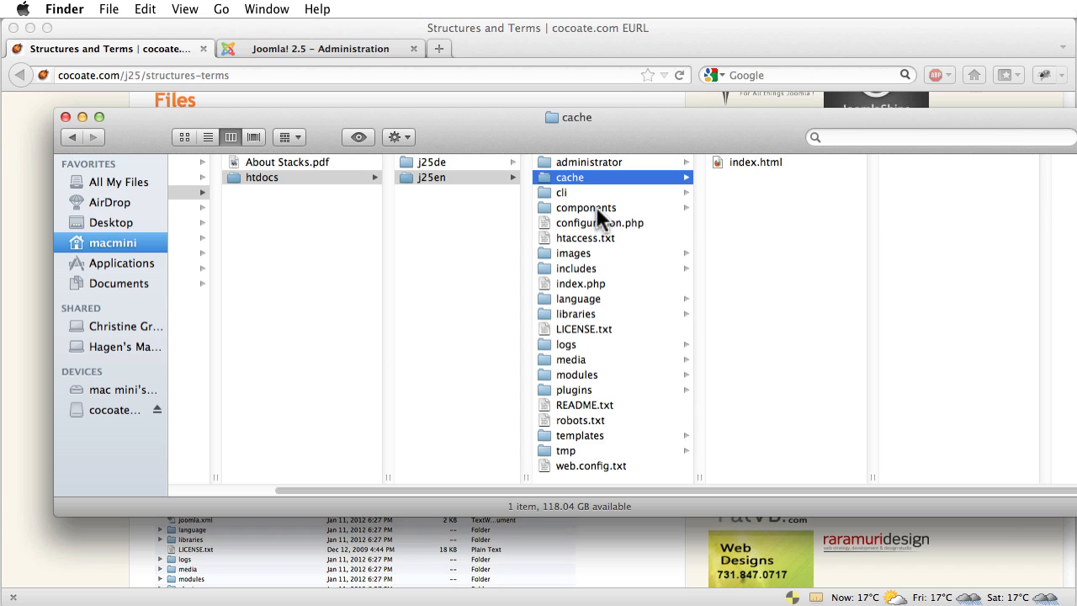
left_click(549, 314)
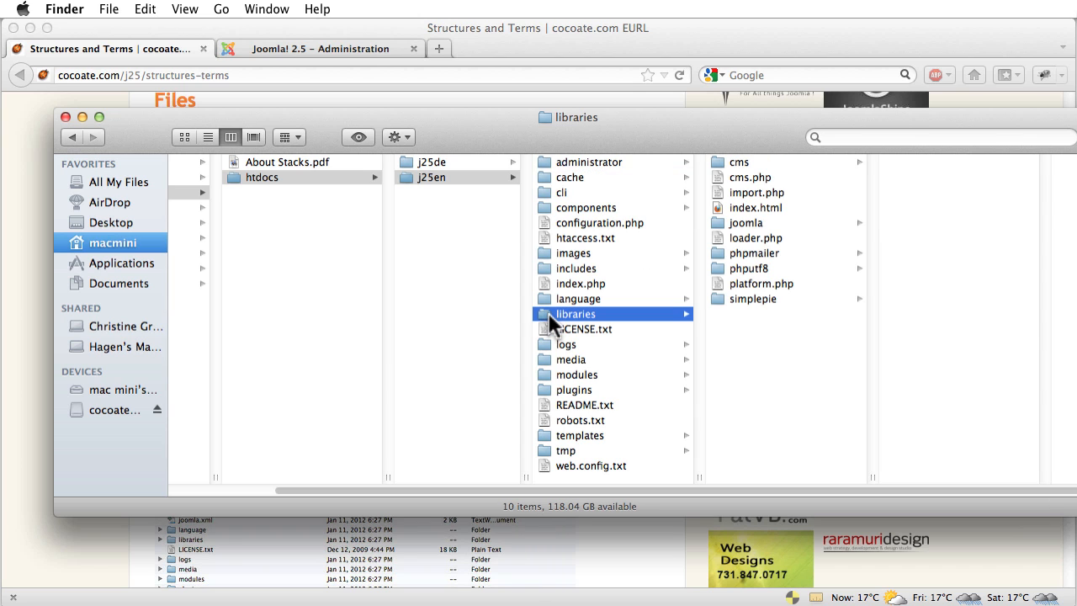
Browse the joomla, cms, simplepie, phputf8 and phpmailer library folders, then open templates
left_click(720, 222)
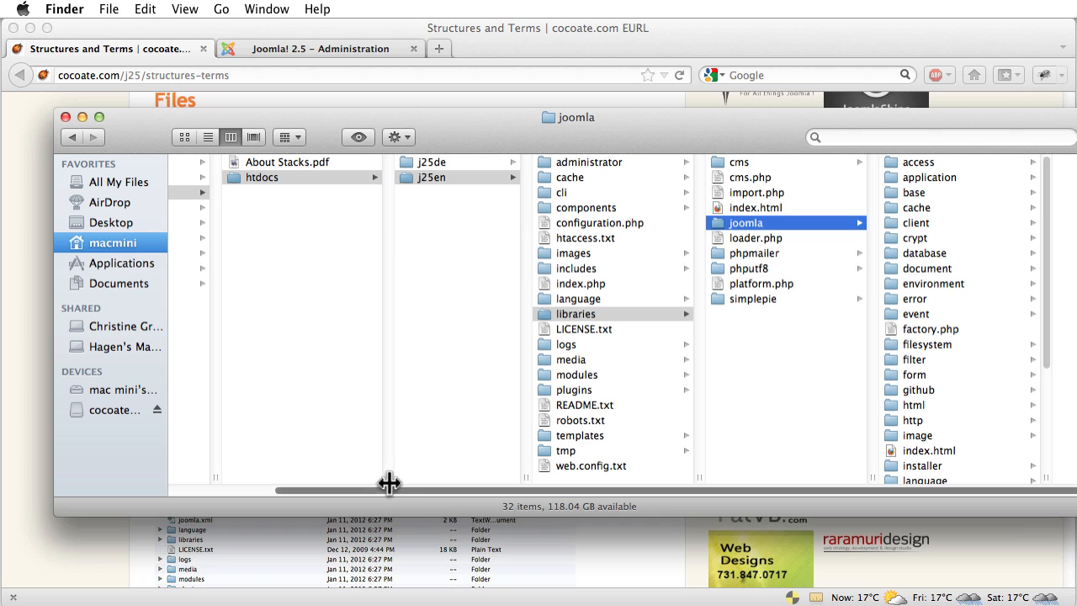
left_click_drag(387, 483, 353, 483)
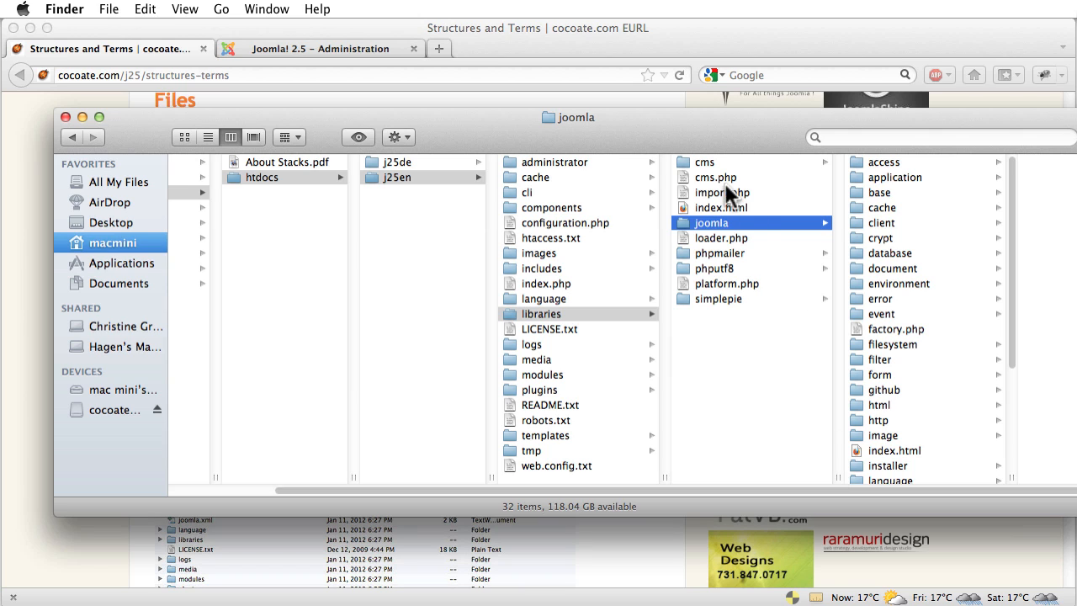
left_click(704, 161)
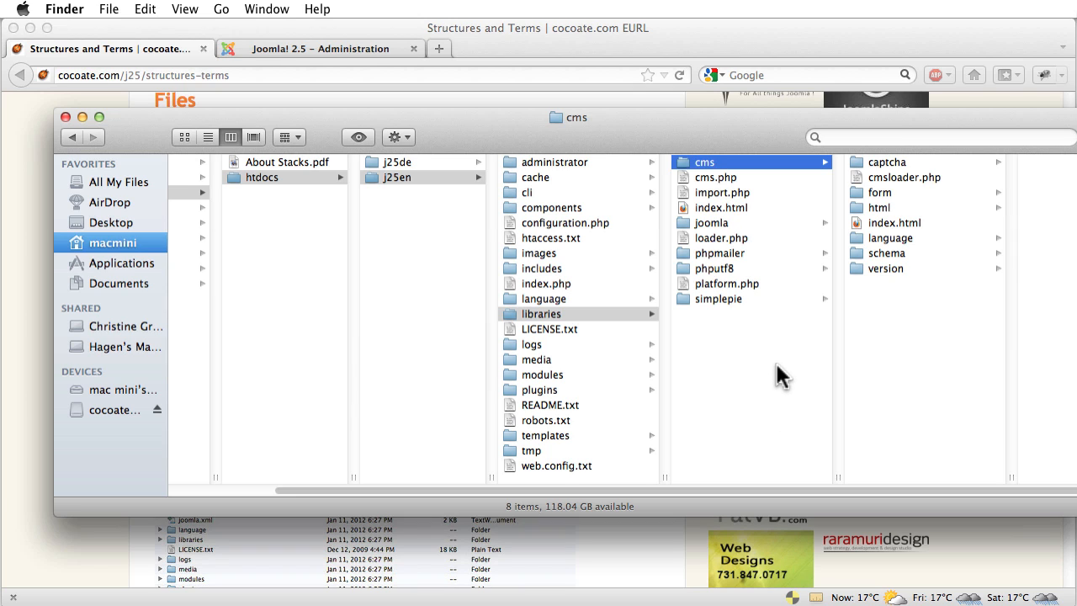
left_click(717, 298)
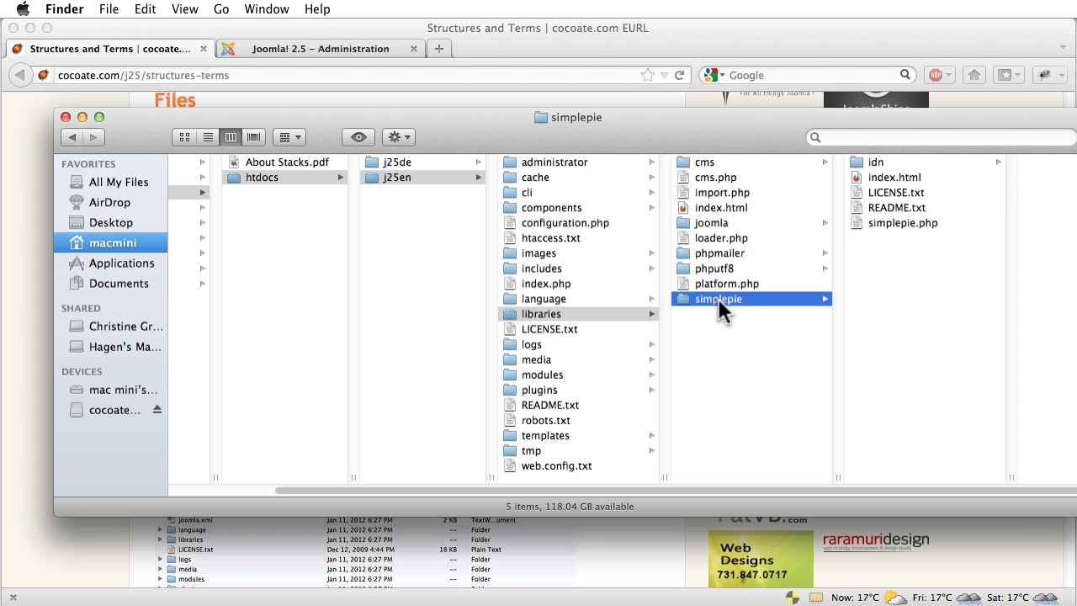
left_click_drag(839, 476, 812, 476)
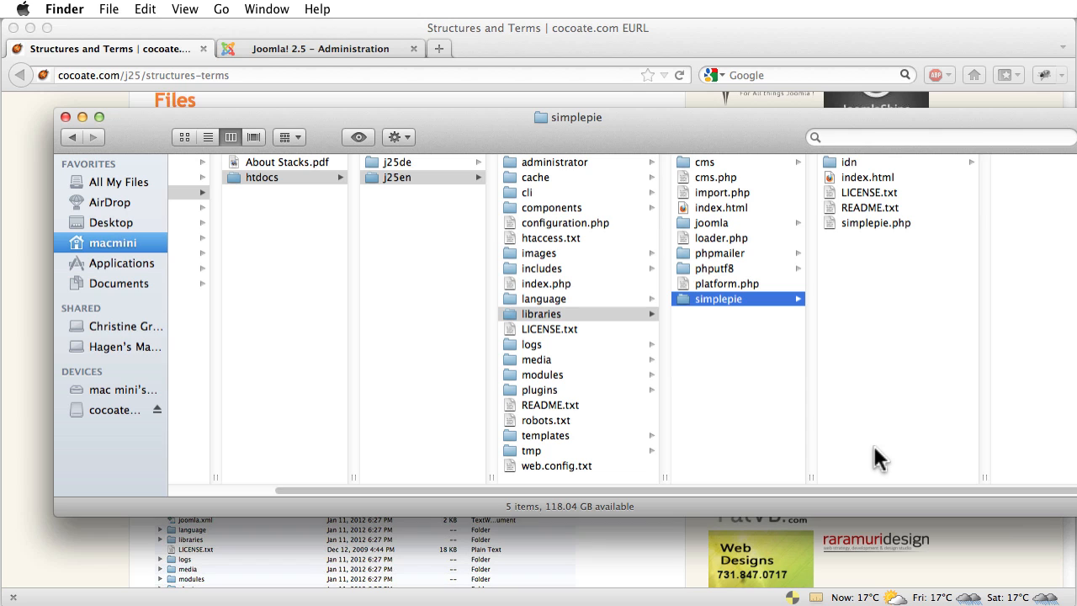
left_click(719, 267)
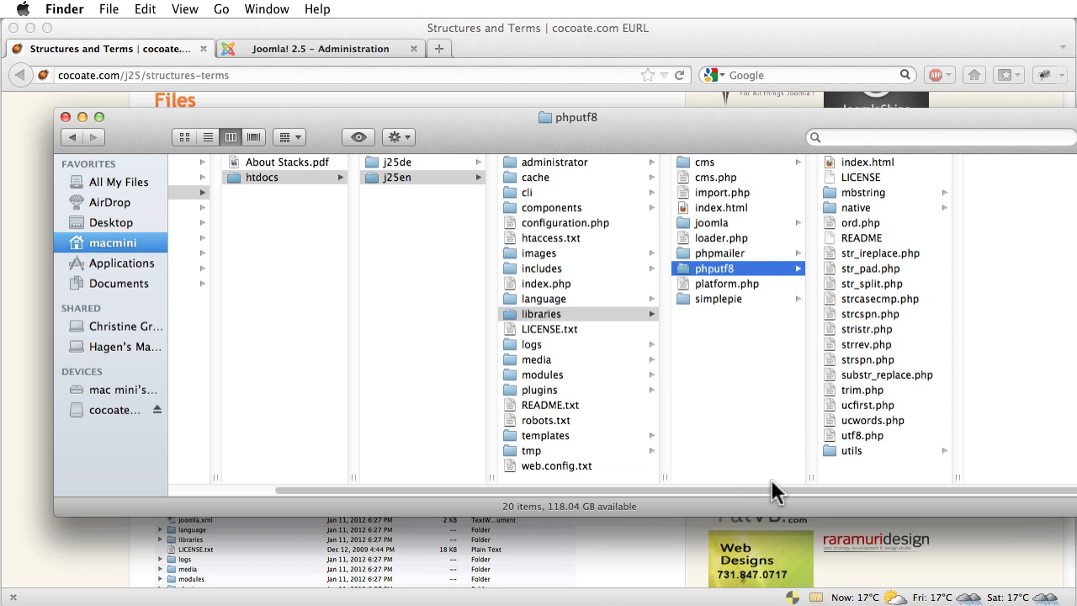
left_click(719, 253)
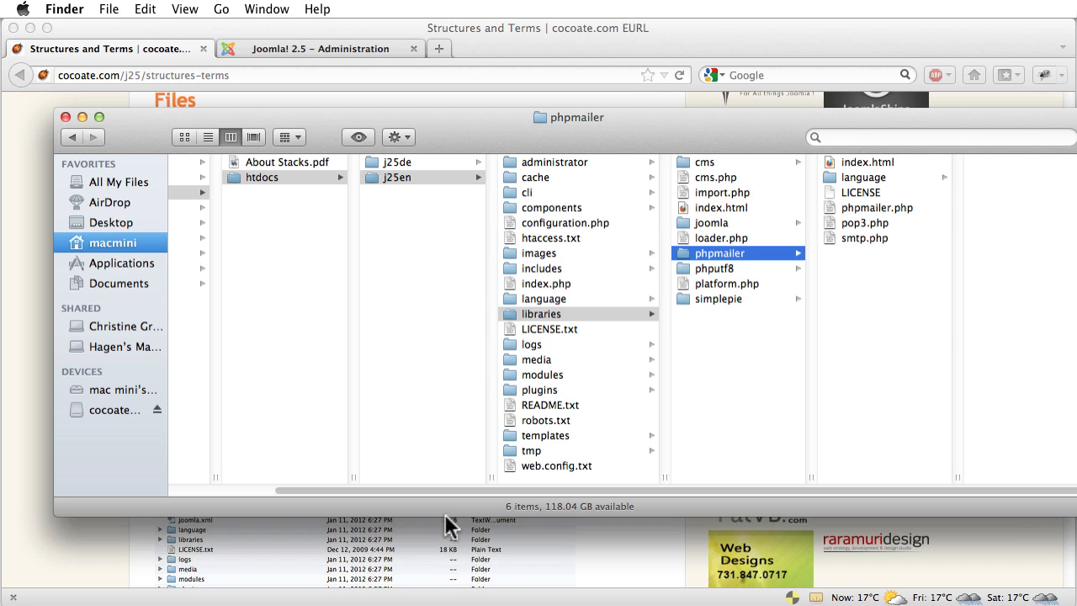
left_click(513, 437)
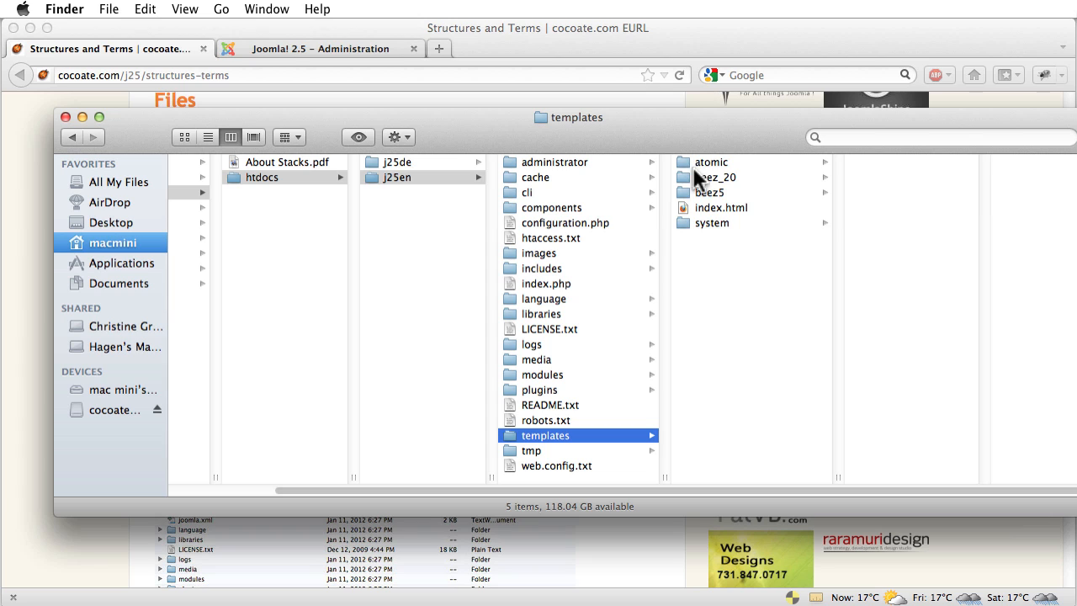
Browse administrator/templates, components, modules and plugins folders, then return to the Firefox chapter
left_click(545, 165)
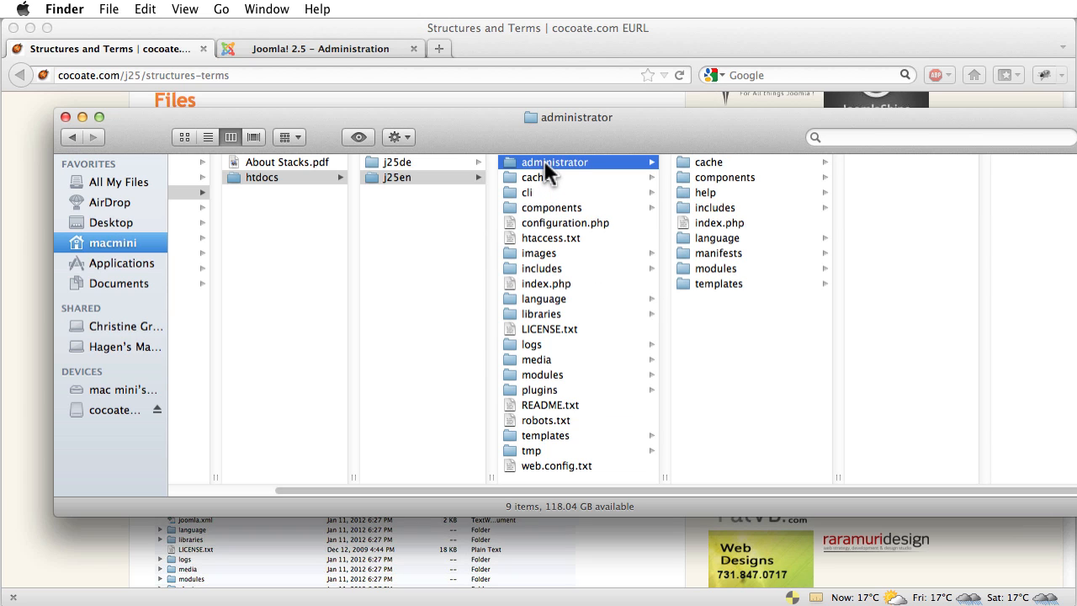
left_click(683, 283)
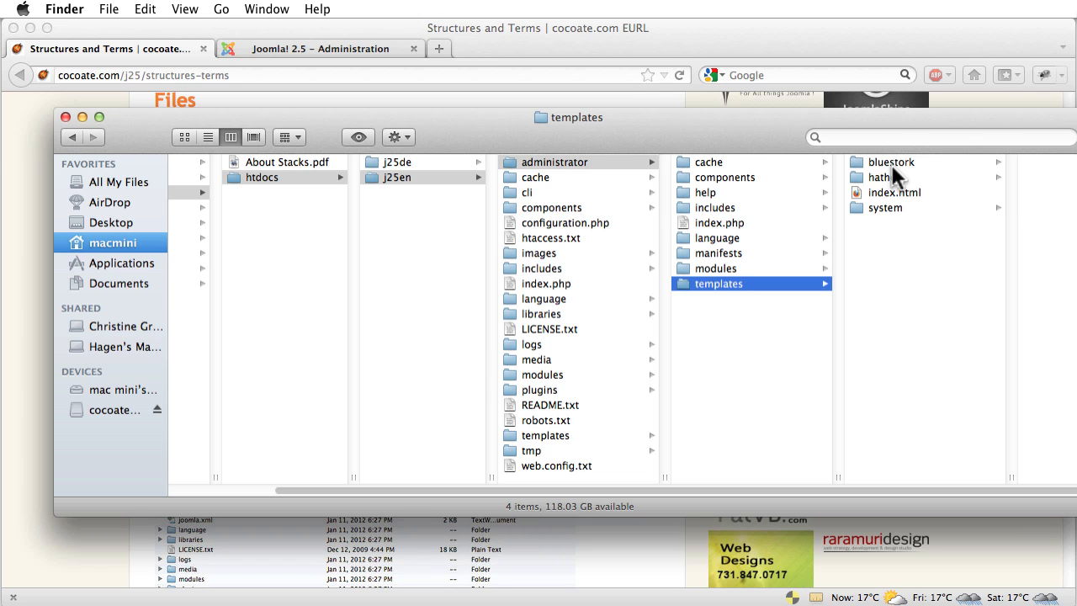
left_click(515, 209)
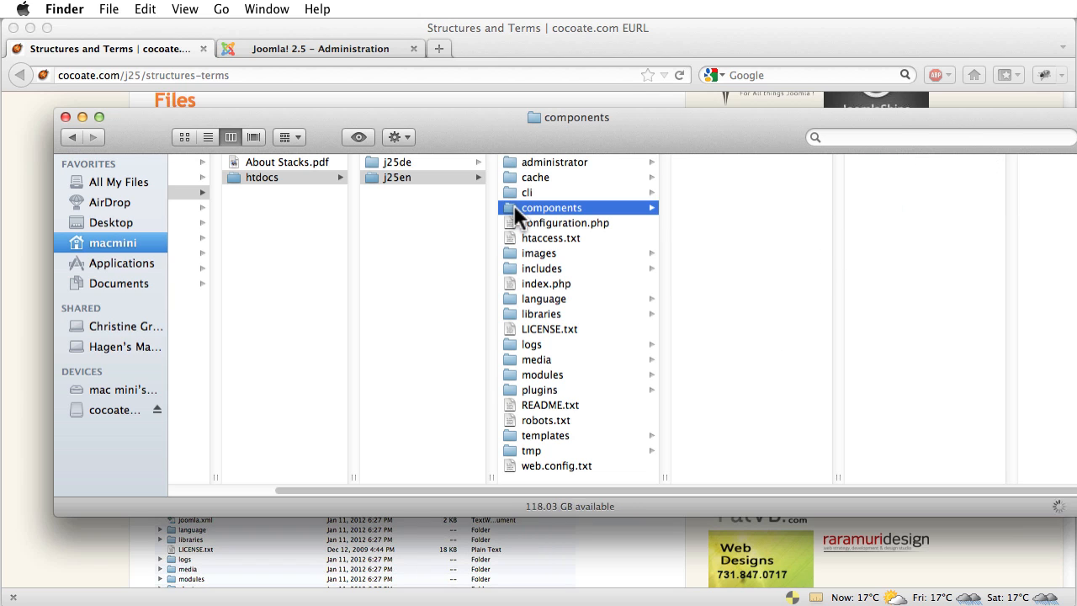
left_click(509, 375)
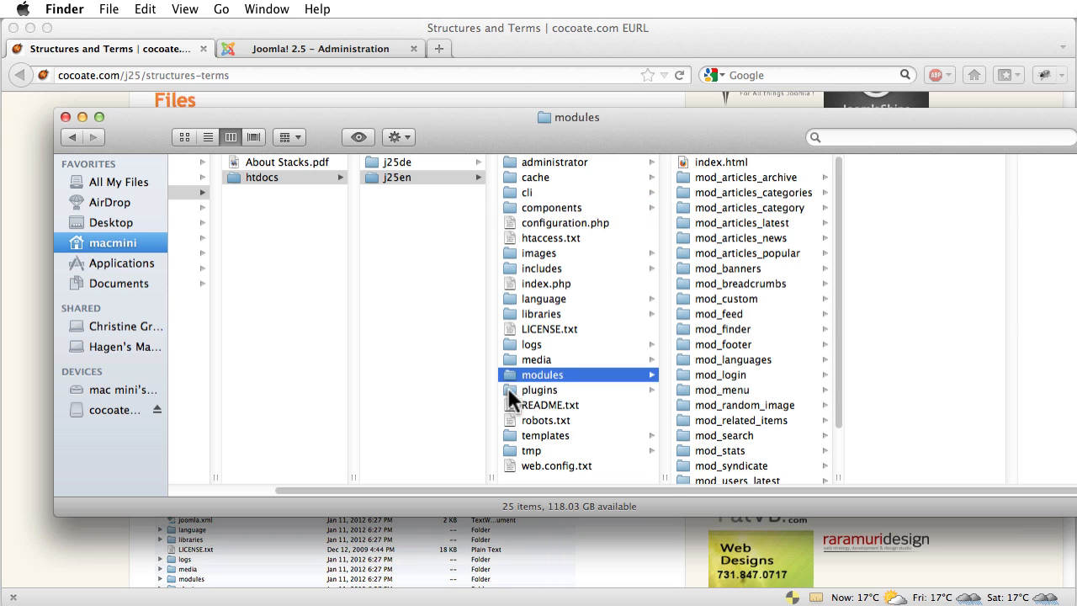
left_click(509, 389)
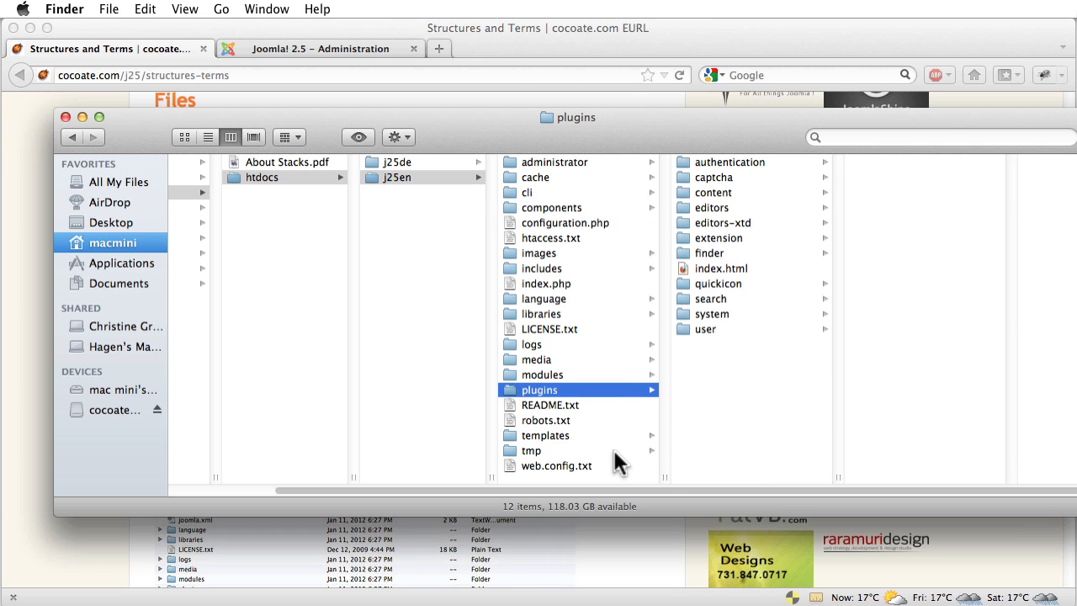
left_click(113, 535)
Scroll the chapter down to the Database section and its Figure 4 phpMyAdmin screenshot
scroll(394, 301, "down", 10)
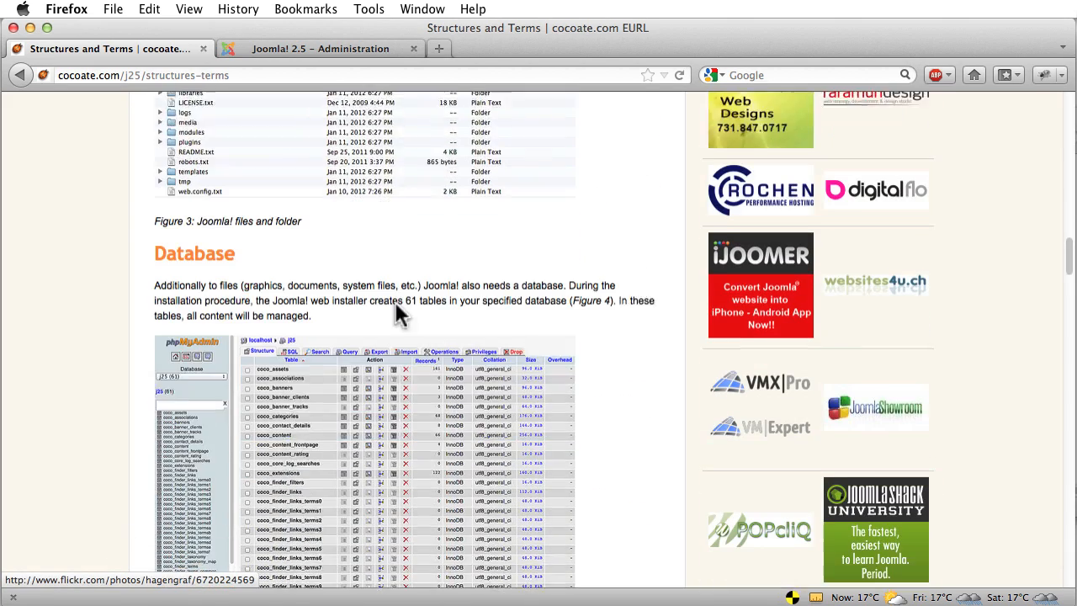
scroll(397, 312, "down", 3)
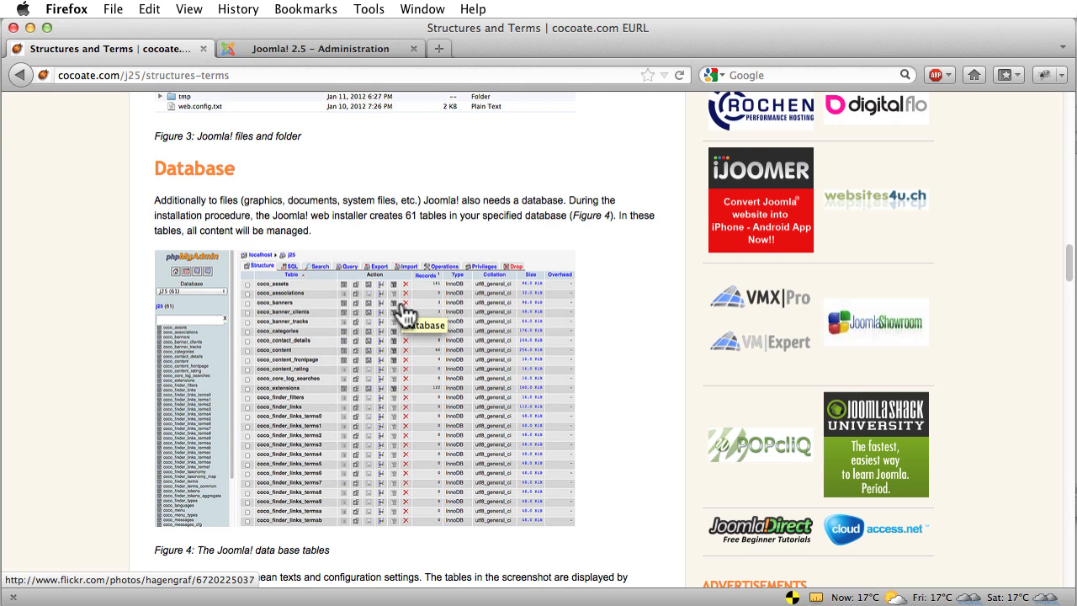
Open localhost/phpMyAdmin/ in a new browser tab
left_click(438, 49)
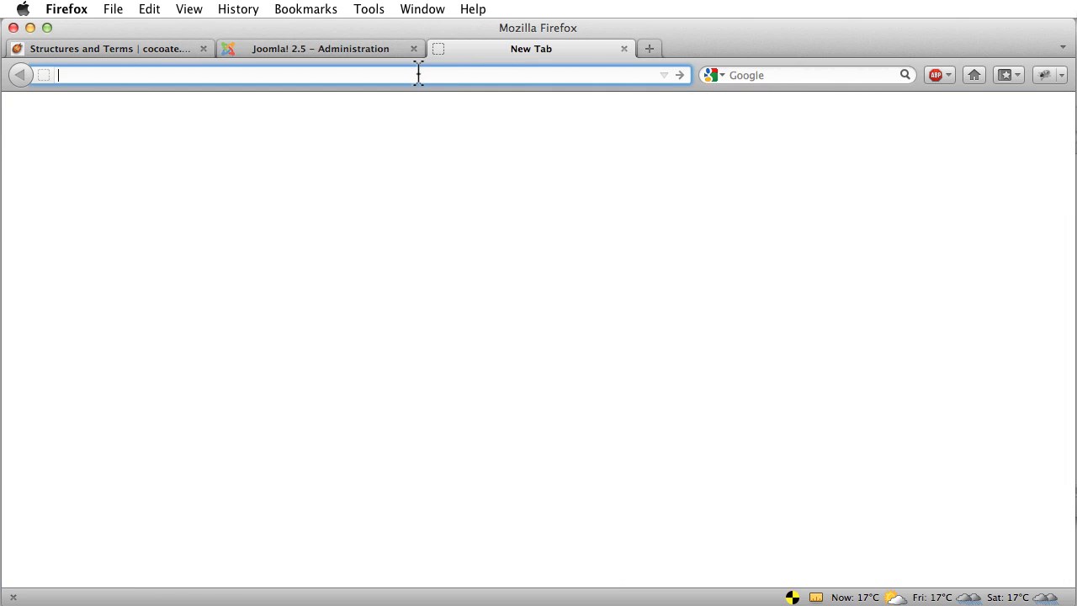
type("loc")
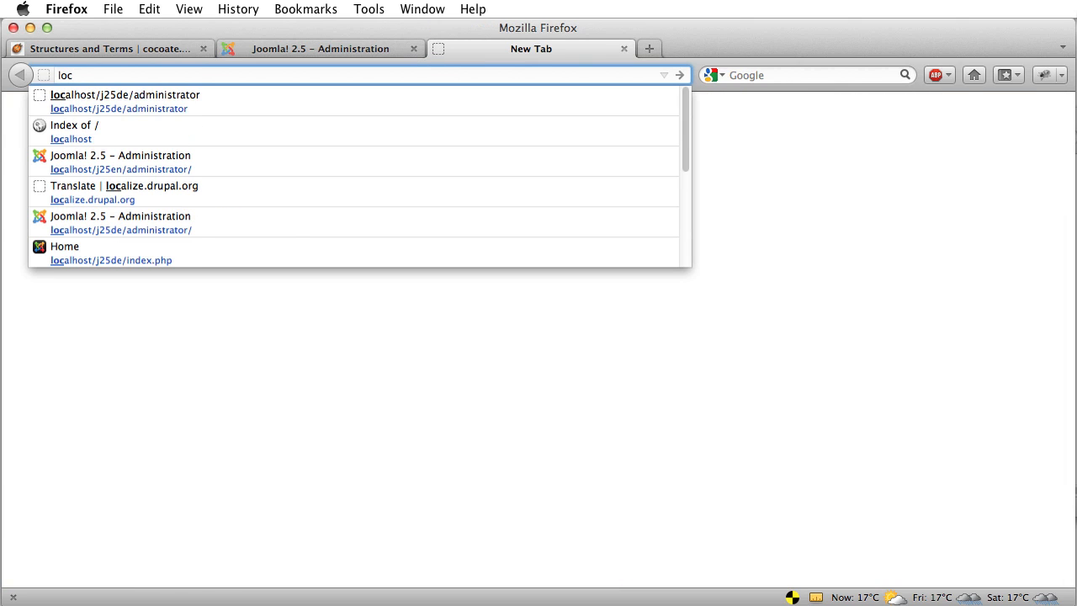
key("Down")
key("Return")
key("BackSpace")
key("BackSpace")
key("BackSpace")
key("BackSpace")
key("BackSpace")
key("BackSpace")
key("BackSpace")
key("BackSpace")
key("BackSpace")
key("BackSpace")
key("BackSpace")
key("BackSpace")
key("BackSpace")
key("BackSpace")
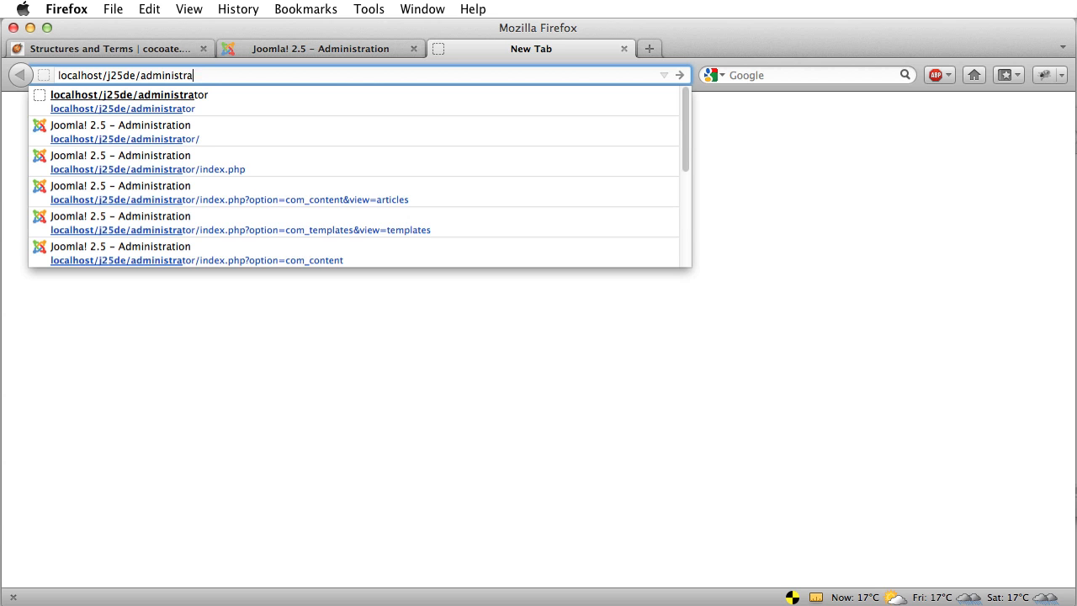
key("BackSpace")
key("BackSpace")
key("BackSpace")
key("BackSpace")
key("BackSpace")
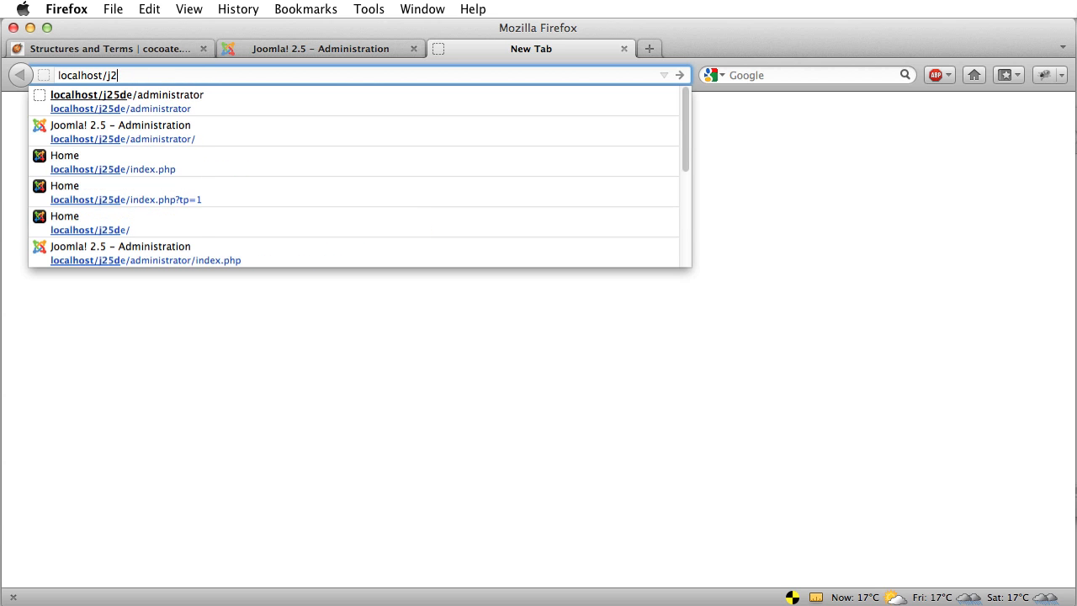
type("php")
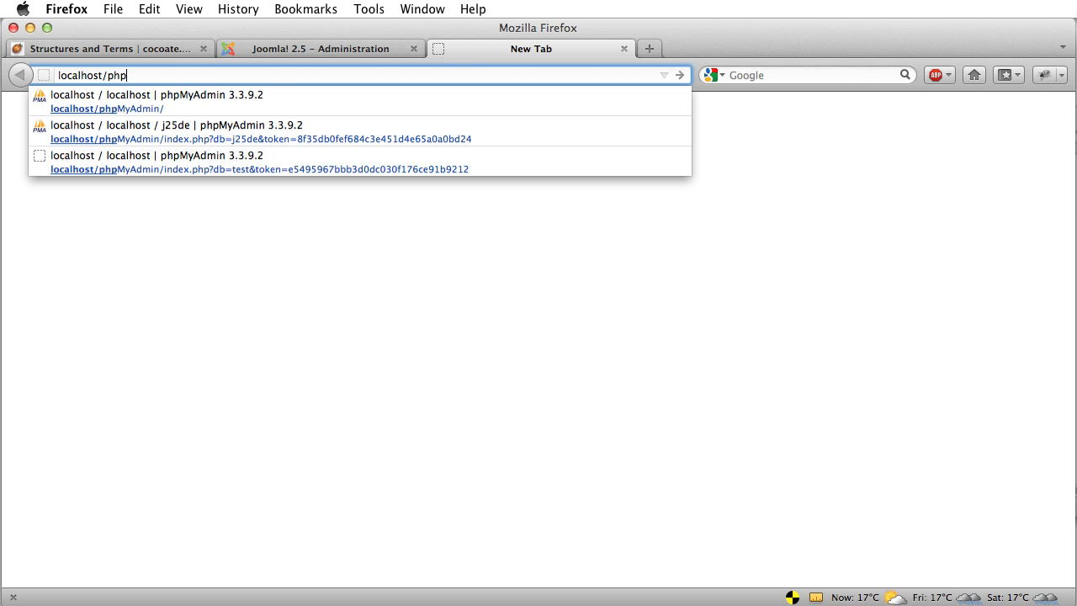
key("Down")
key("Return")
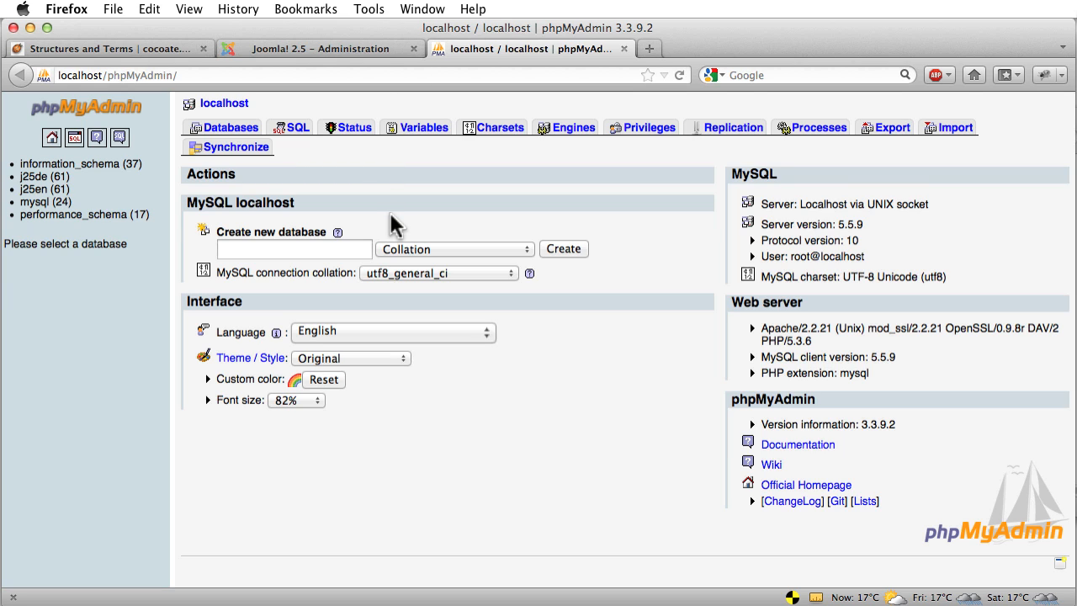
Open the j25en database and scroll through its 61 uomdl_ tables
left_click(27, 190)
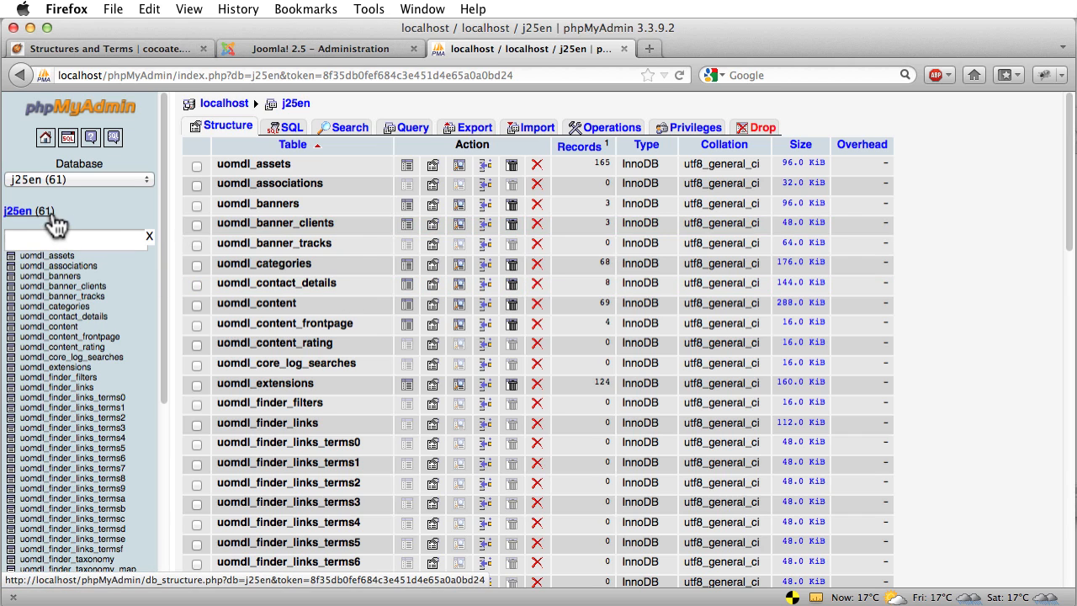
scroll(919, 367, "down", 8)
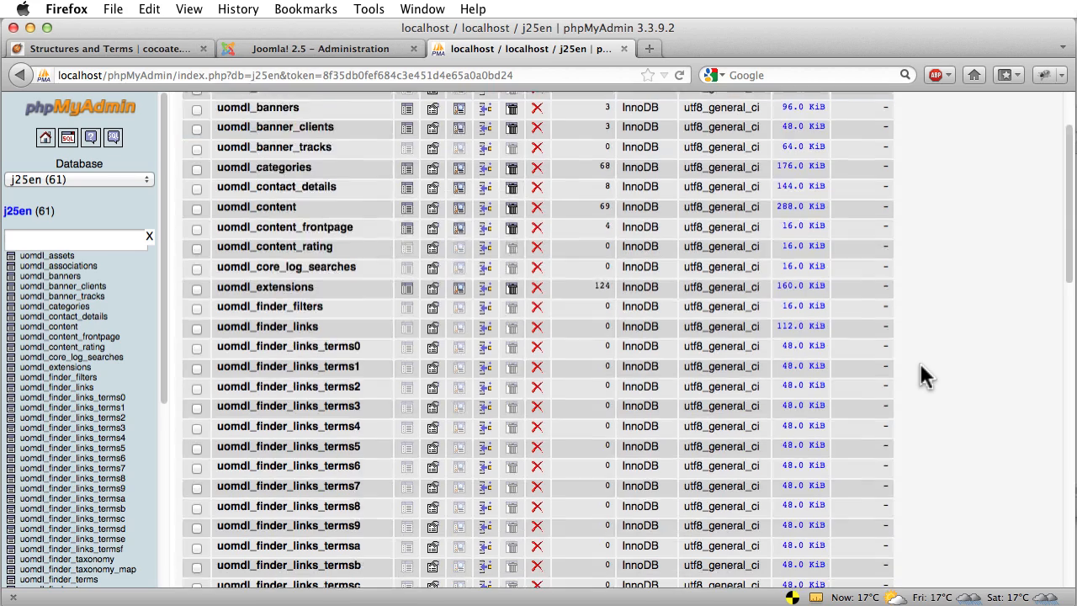
scroll(919, 364, "down", 5)
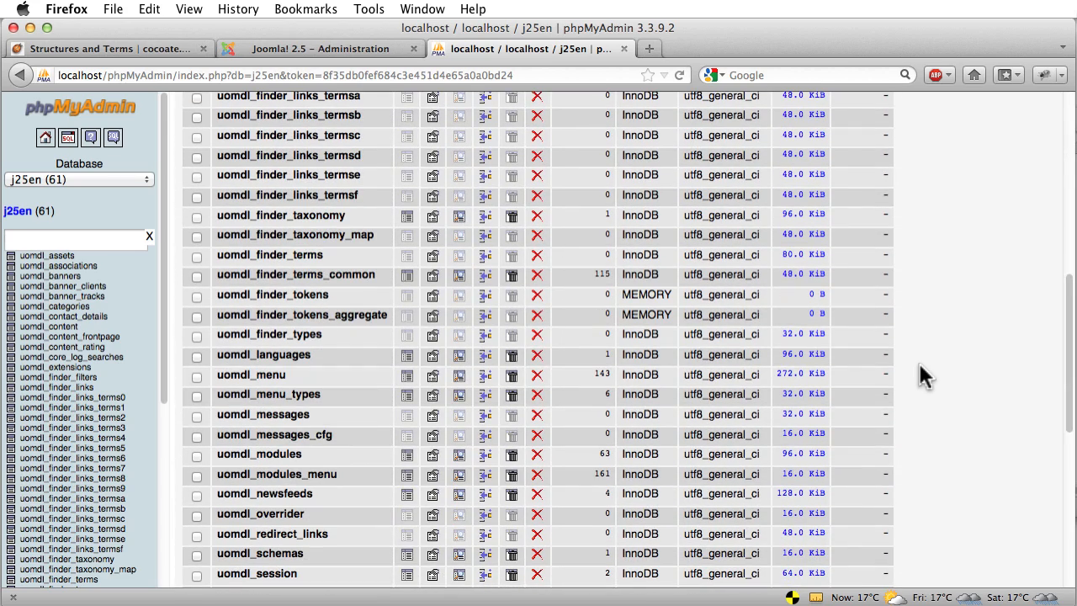
scroll(918, 360, "down", 5)
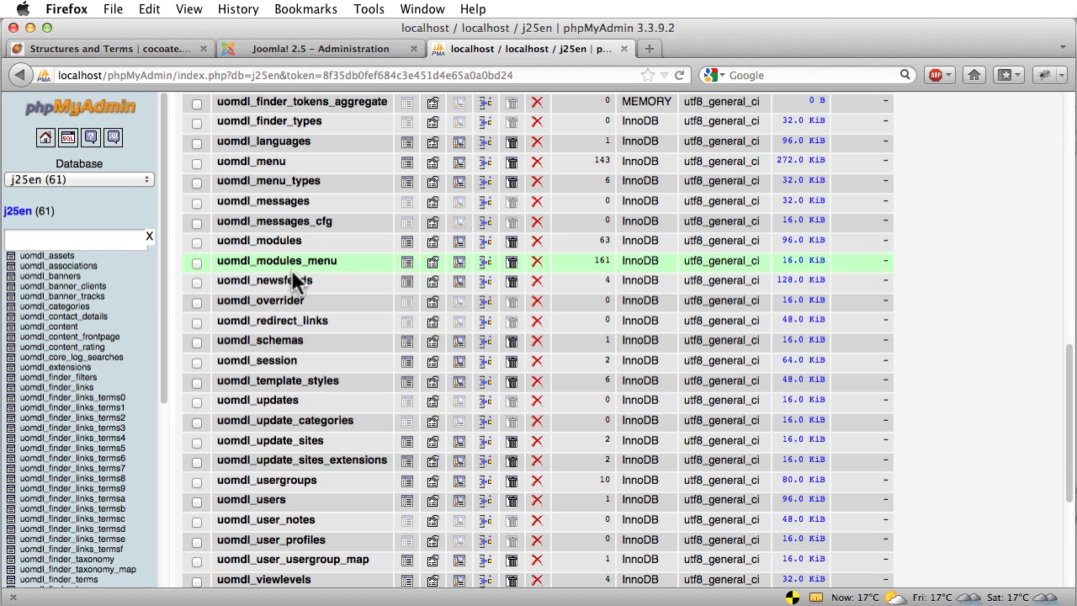
scroll(319, 316, "up", 10)
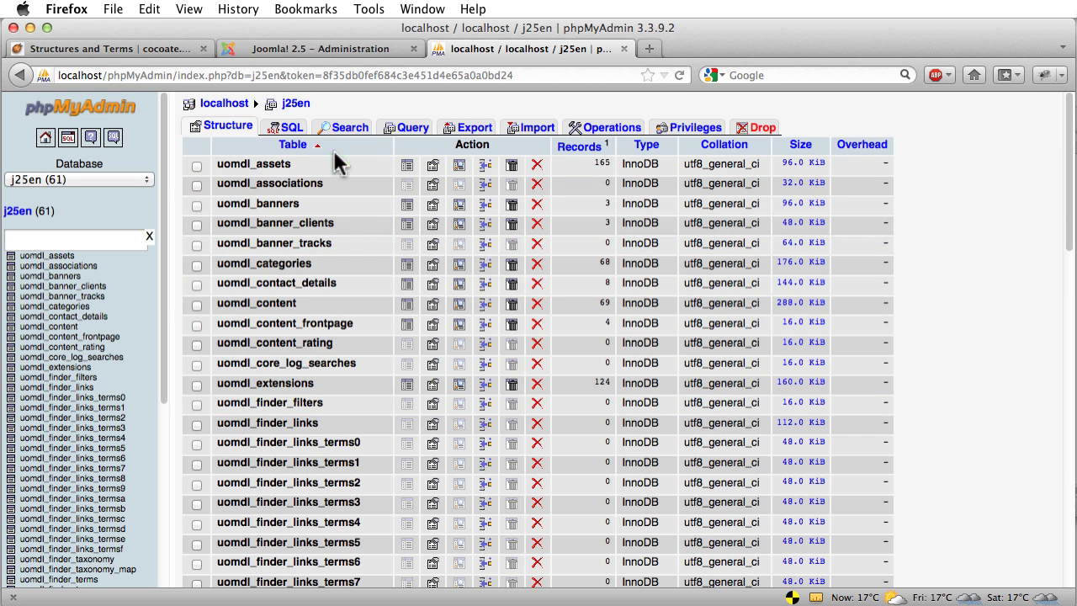
Read the chapter's Elements of Joomla! section, highlighting 'Article', then return to the administration tab
left_click(266, 48)
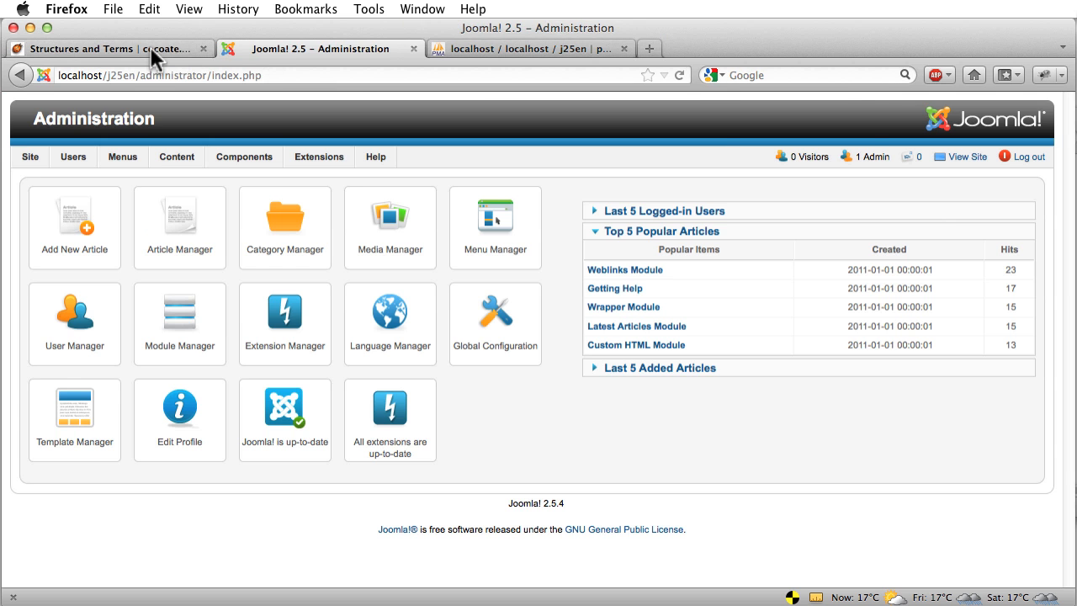
left_click(149, 48)
scroll(99, 227, "down", 10)
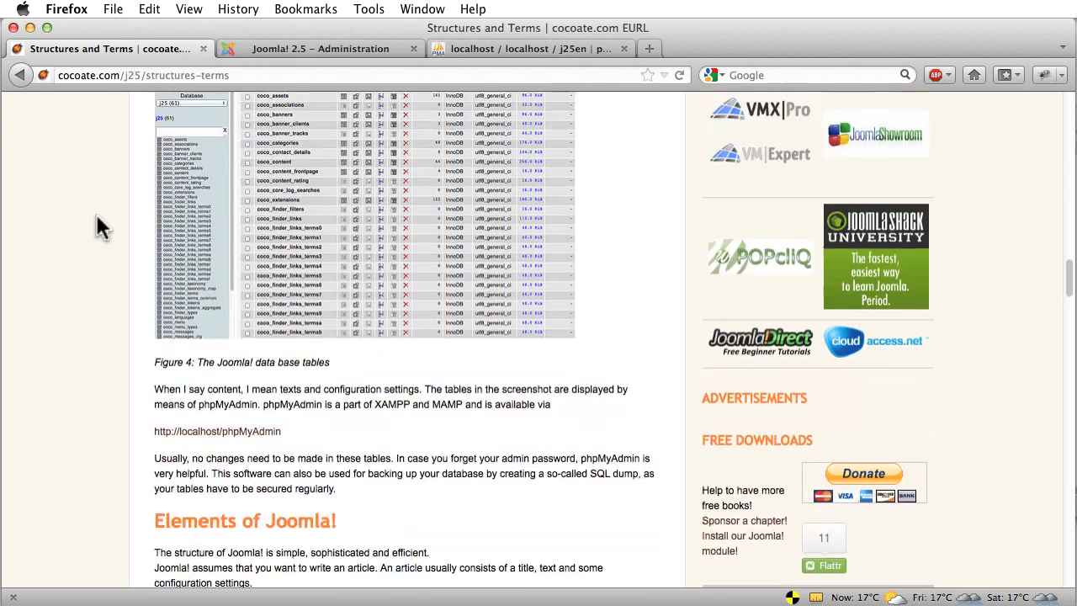
scroll(100, 227, "down", 1)
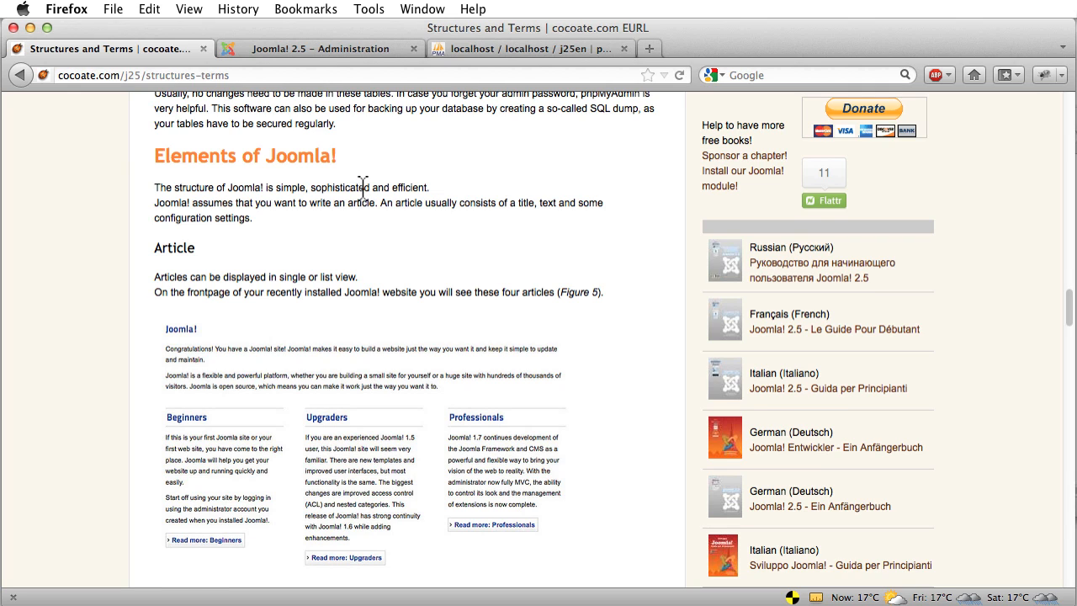
scroll(362, 187, "down", 1)
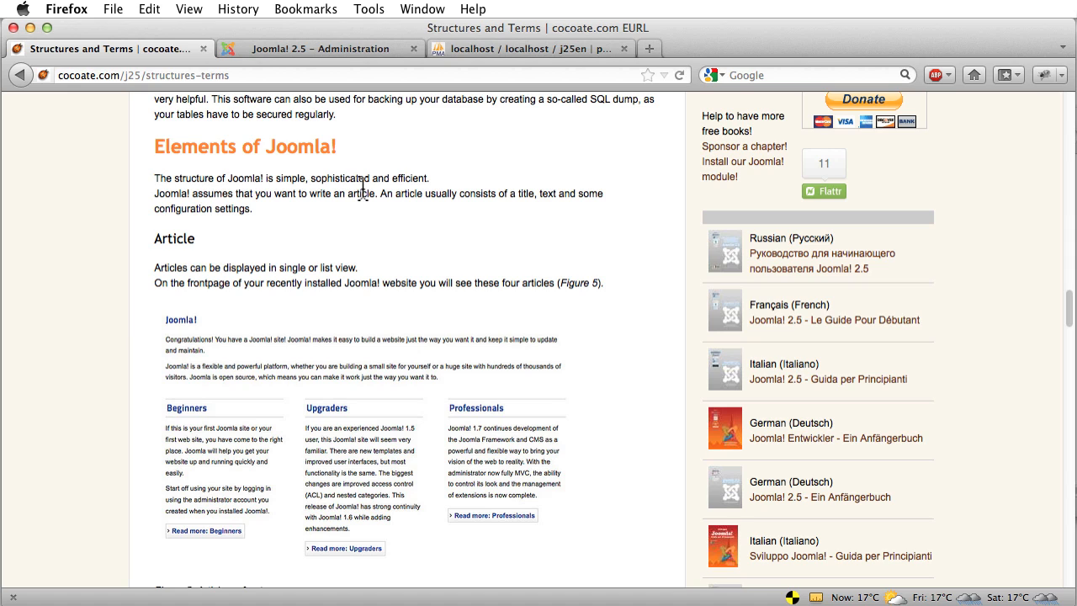
double_click(180, 238)
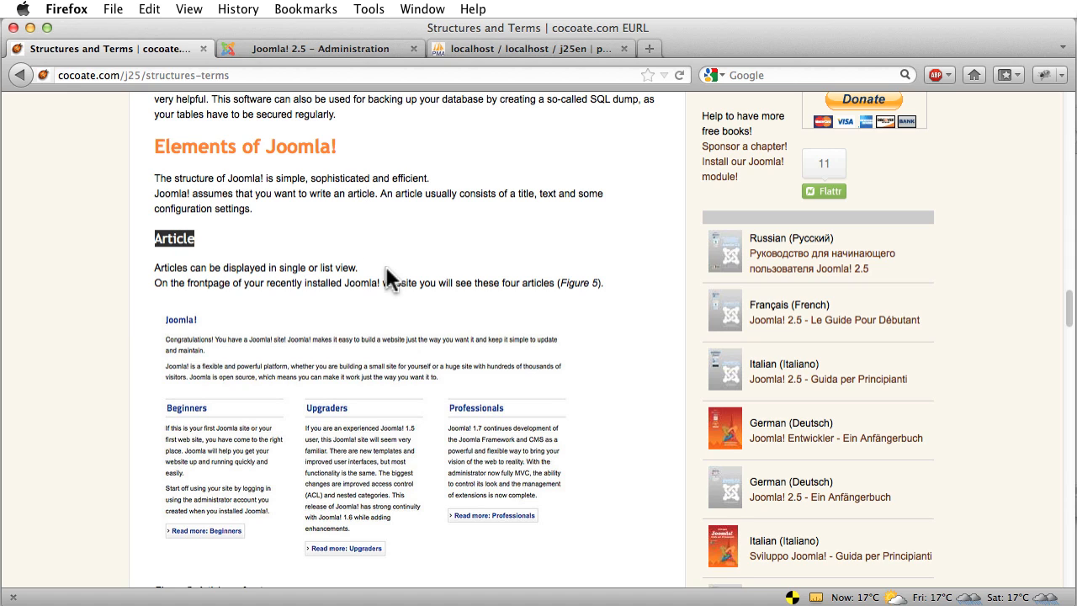
left_click(365, 48)
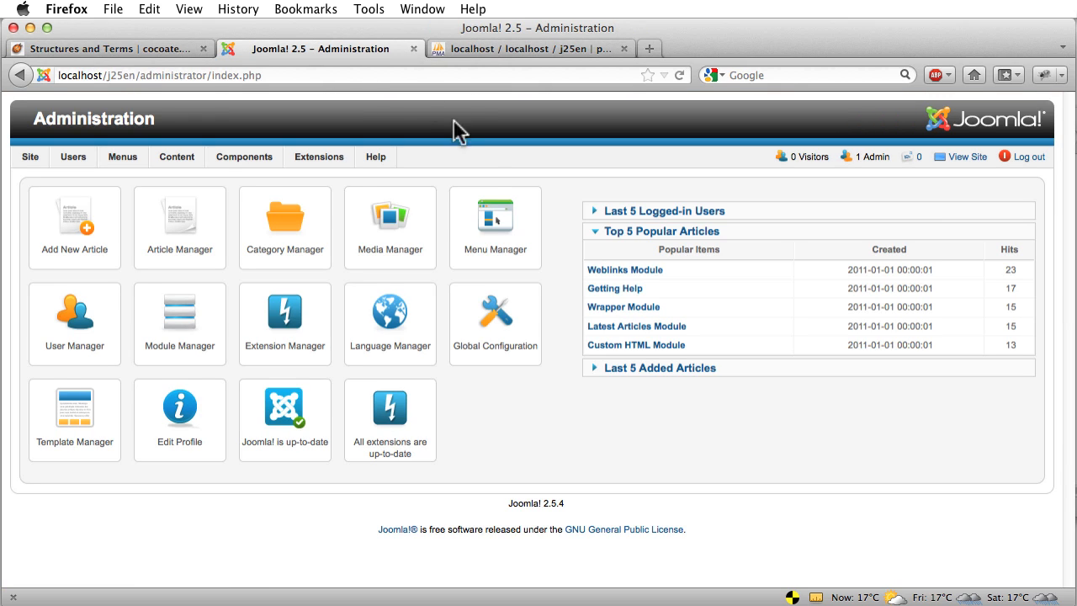
Browse the Article Manager and its categories, then list the Featured Articles
mouse_move(175, 158)
mouse_move(183, 177)
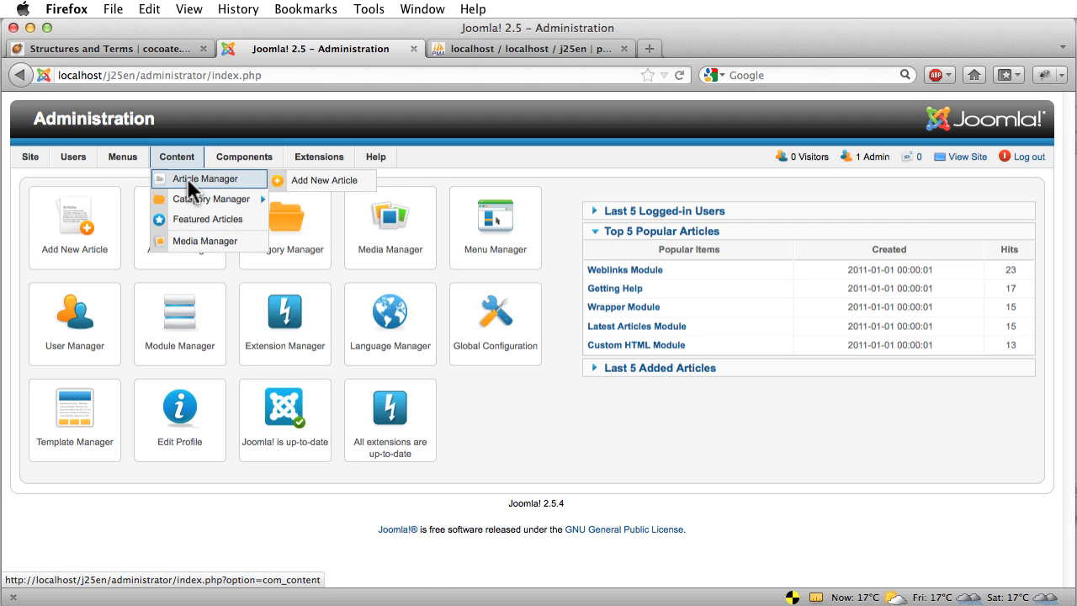
left_click(186, 177)
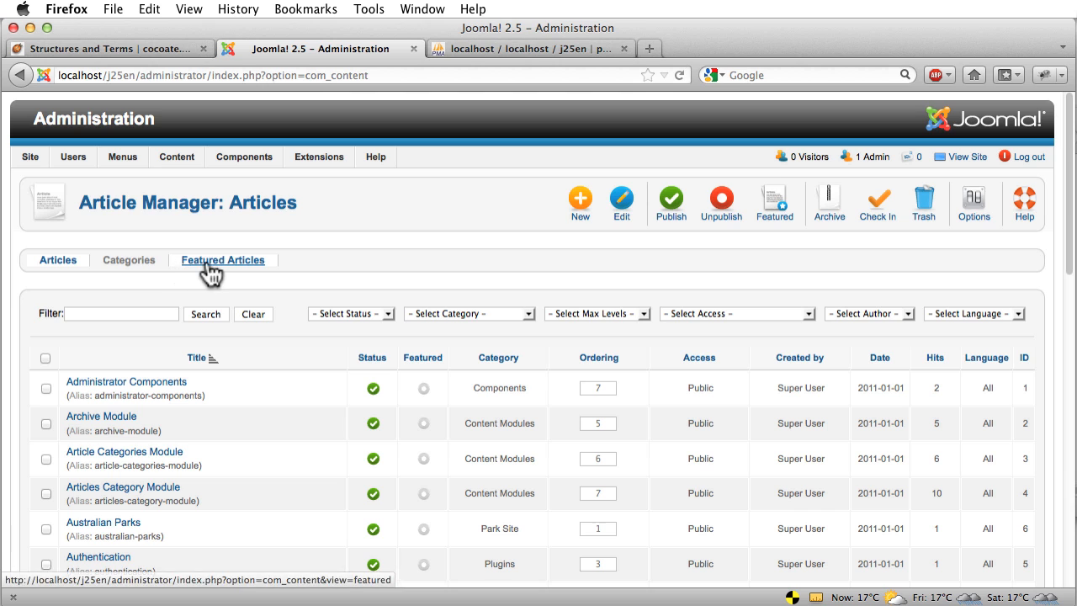
left_click(138, 265)
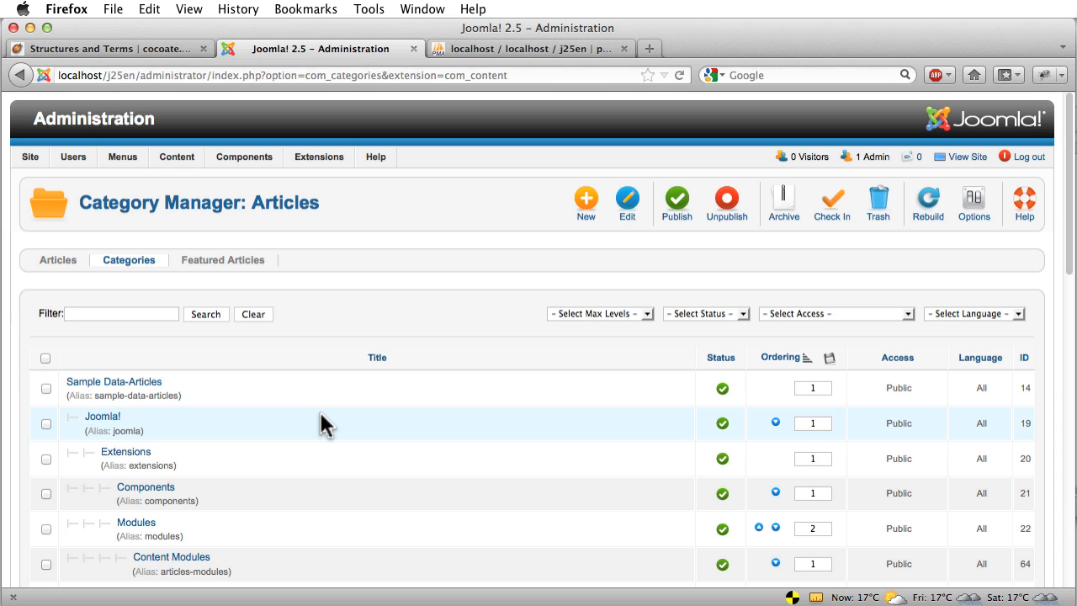
scroll(294, 395, "down", 3)
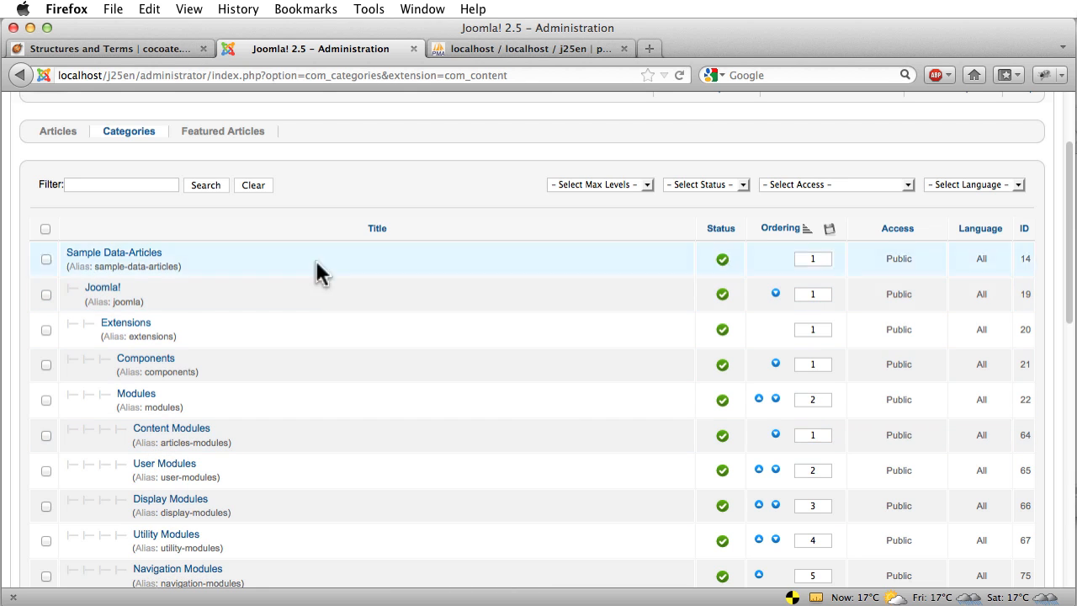
left_click(227, 141)
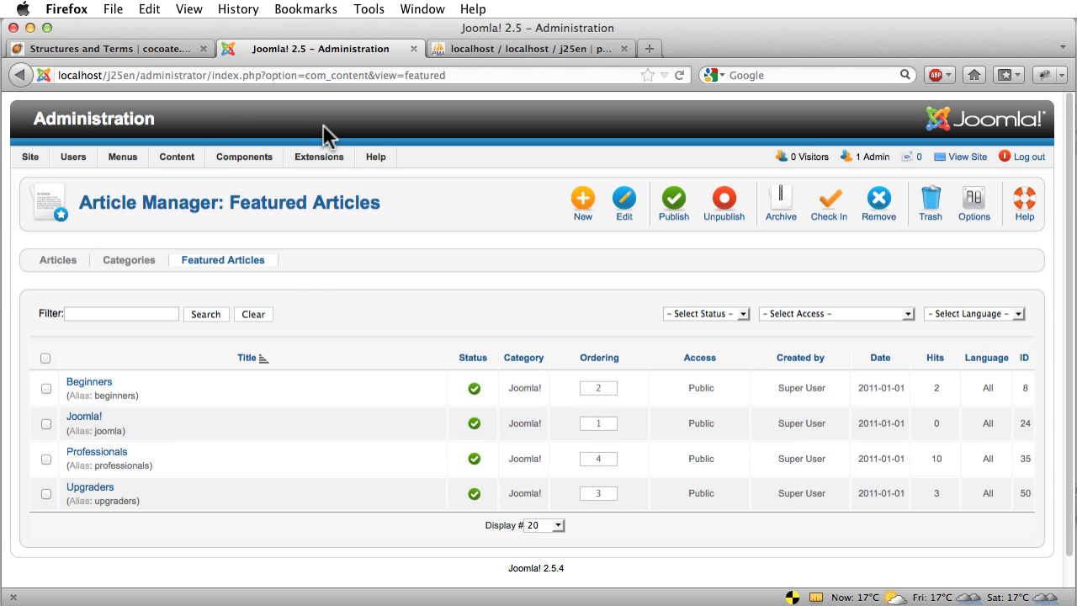
left_click(139, 47)
scroll(295, 214, "down", 5)
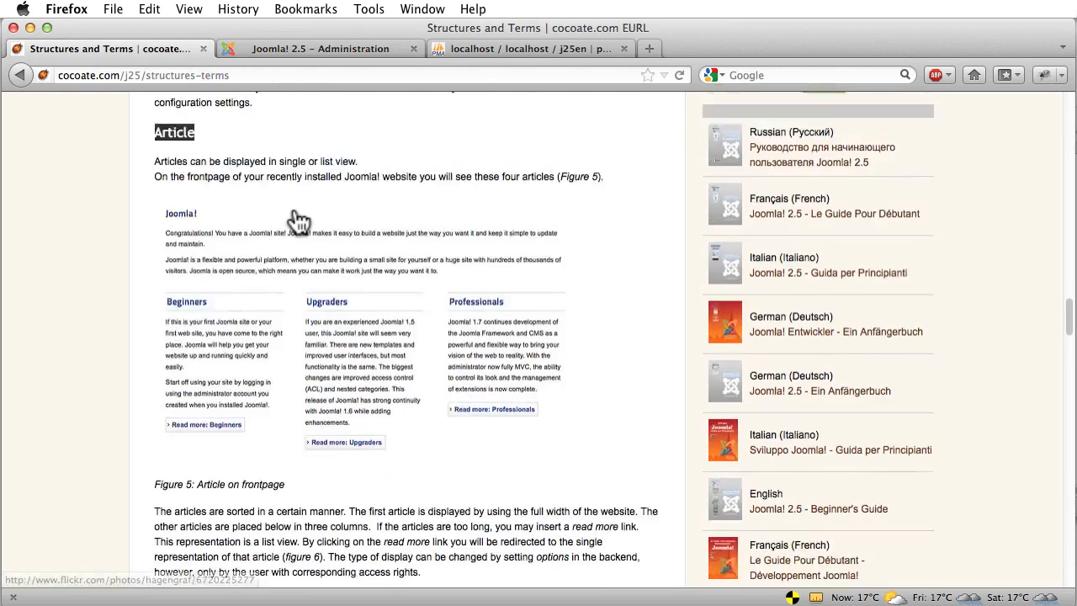
scroll(299, 220, "down", 10)
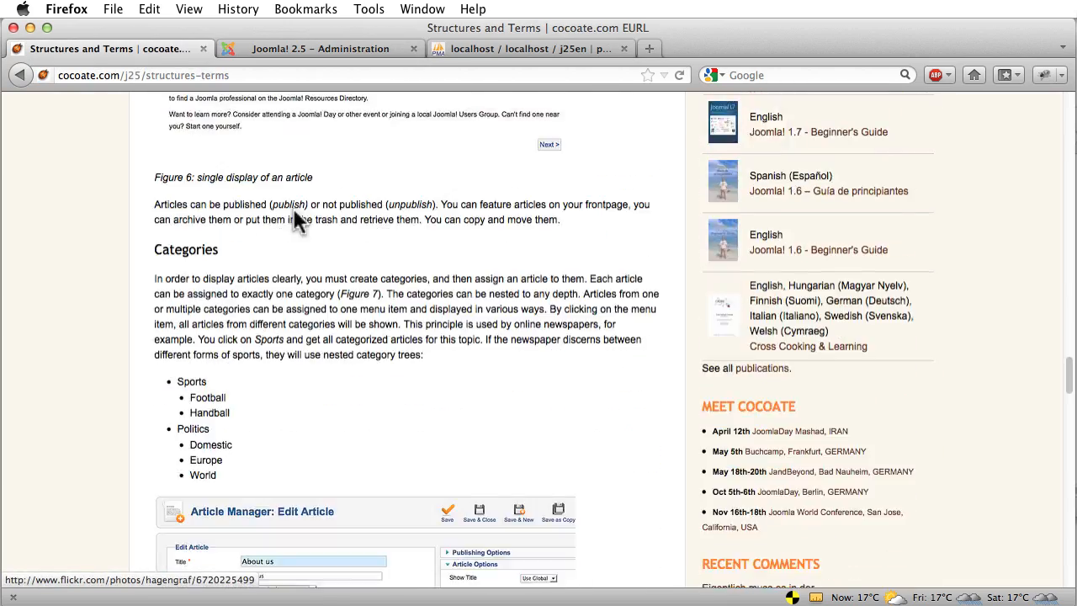
scroll(298, 220, "down", 8)
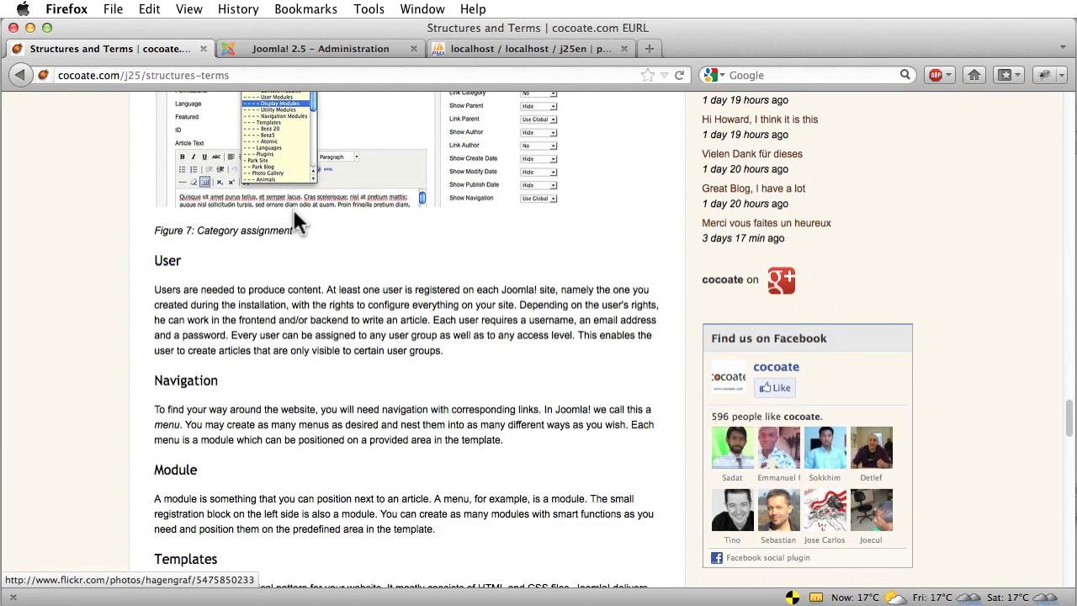
scroll(294, 221, "down", 3)
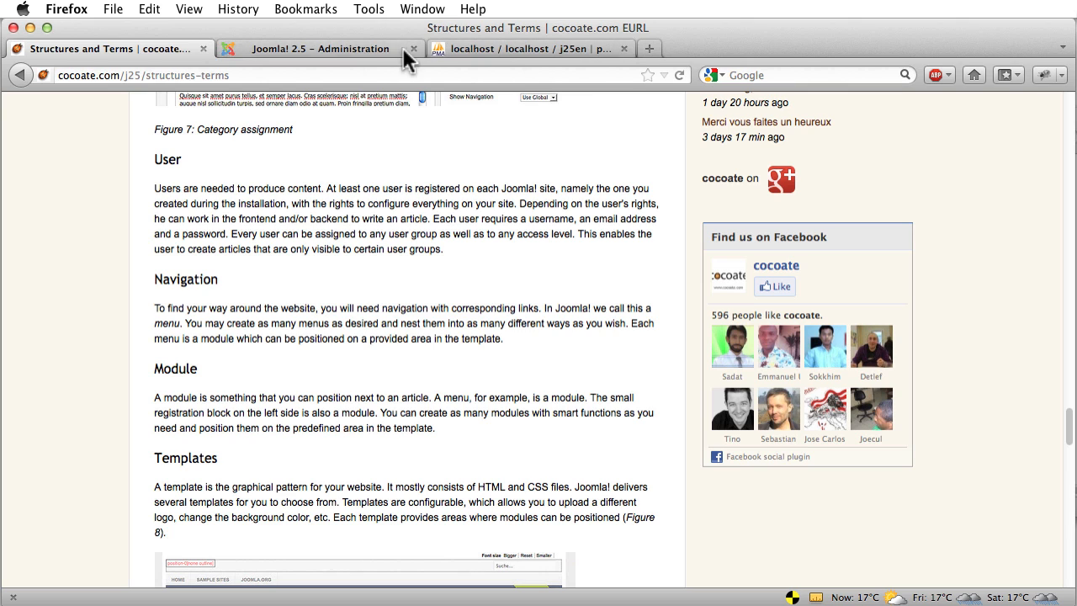
left_click(361, 47)
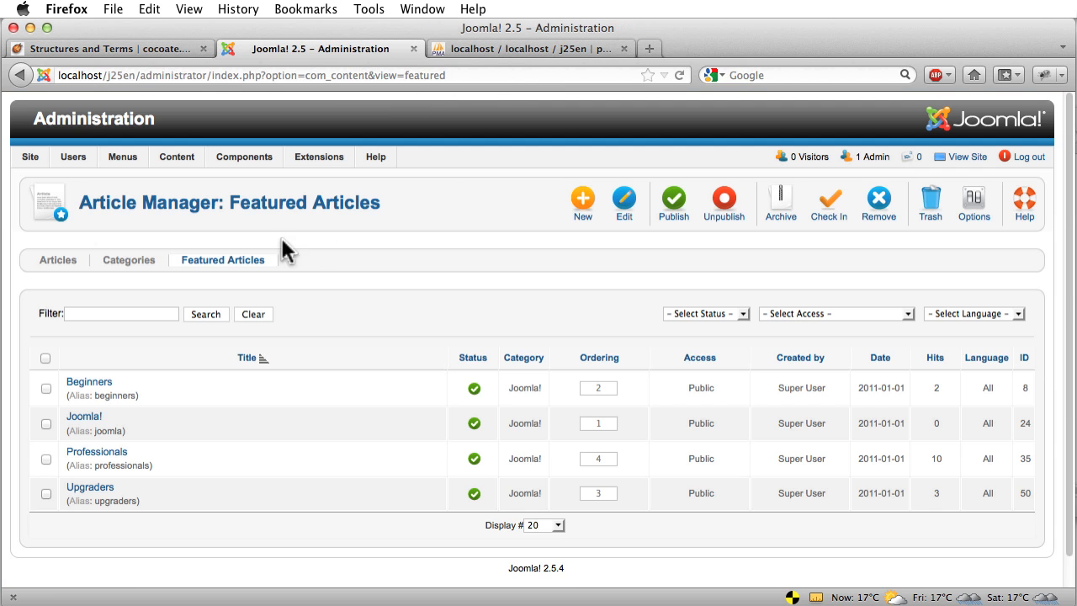
Browse the Users menu's User Manager, Groups, Access Levels and User Notes entries
mouse_move(72, 159)
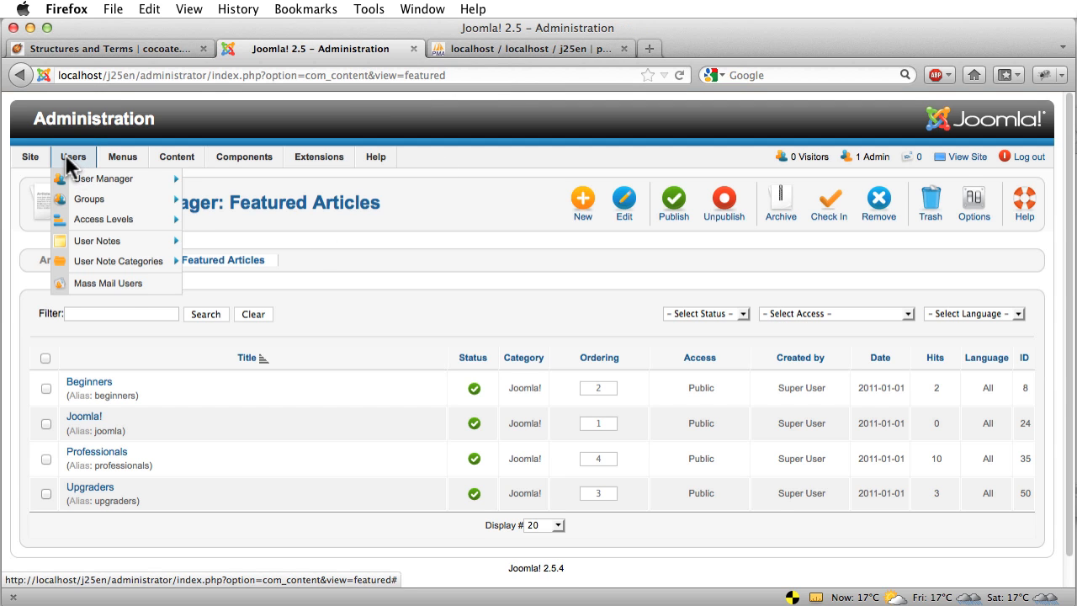
mouse_move(85, 180)
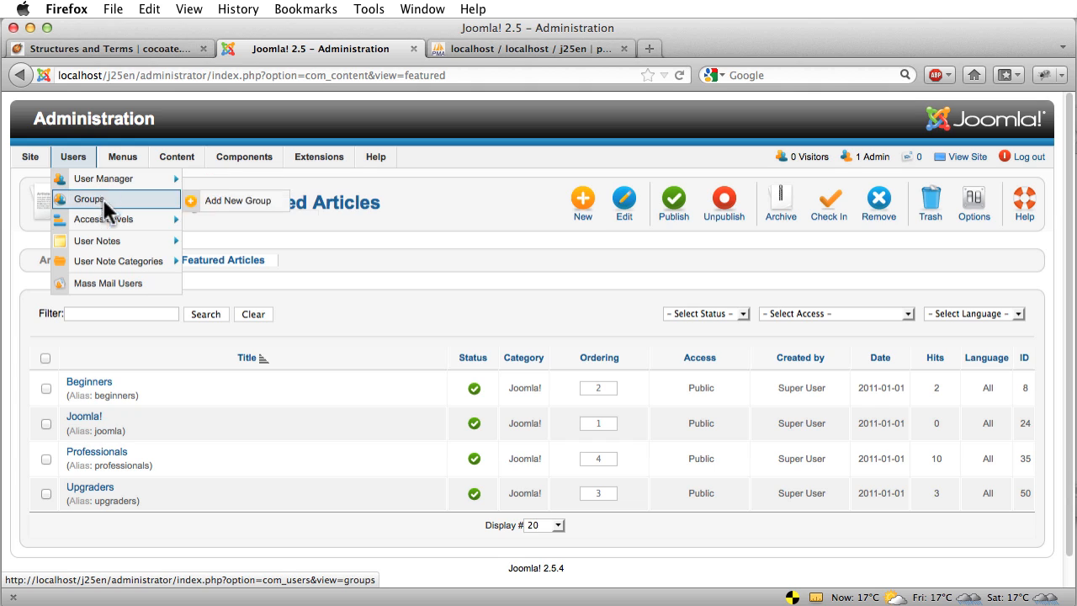
mouse_move(98, 219)
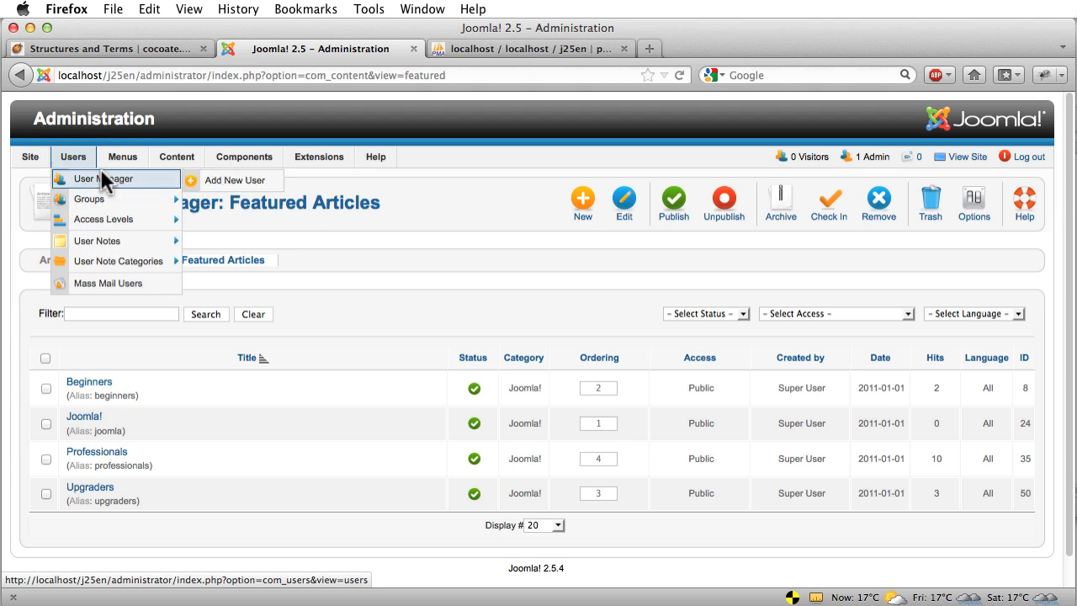
mouse_move(127, 258)
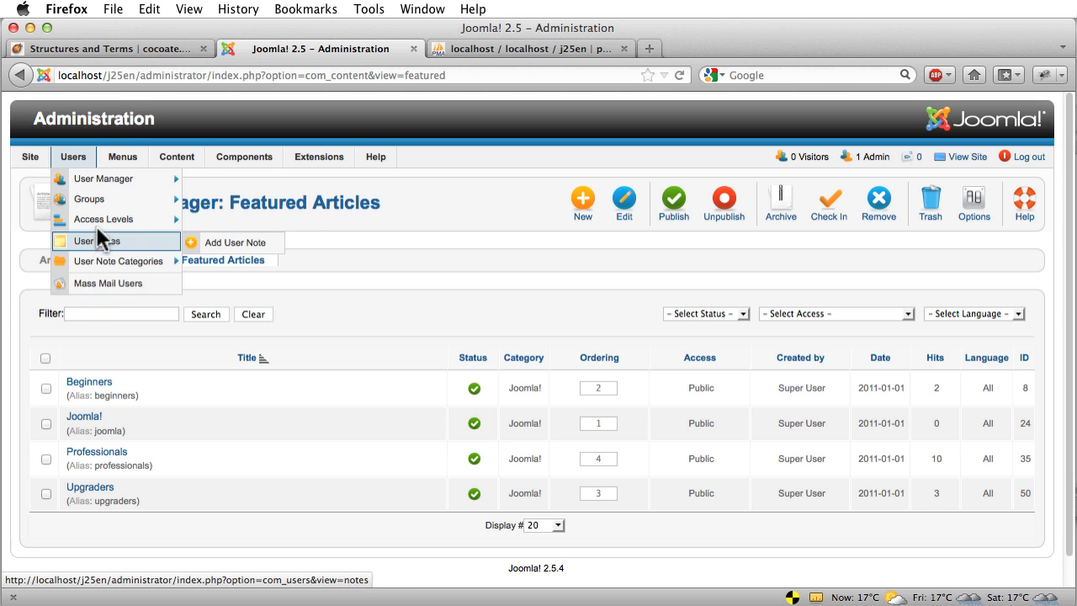
left_click(102, 46)
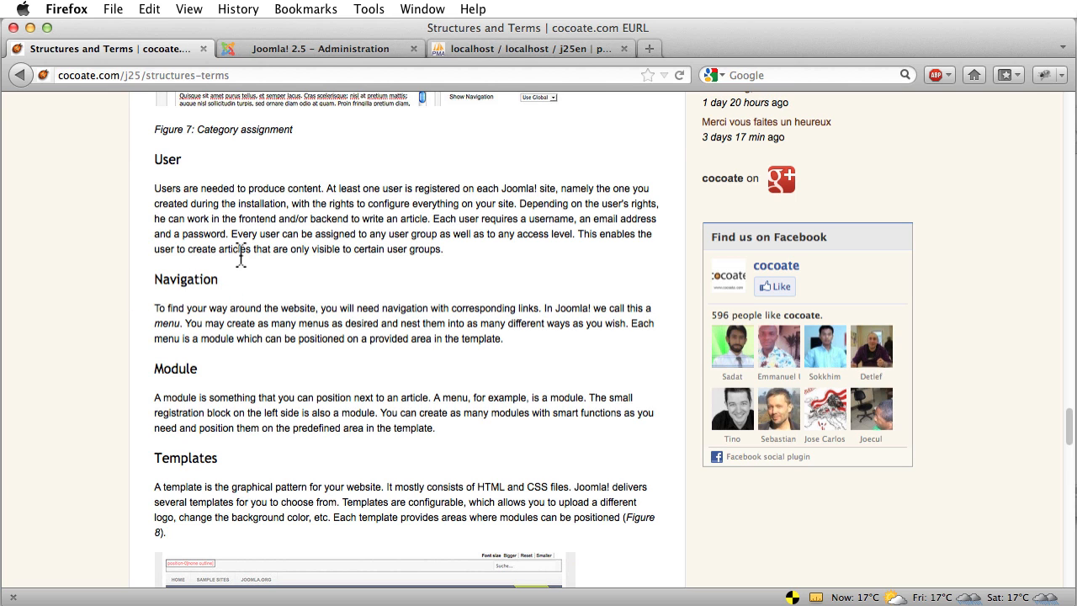
left_click(260, 44)
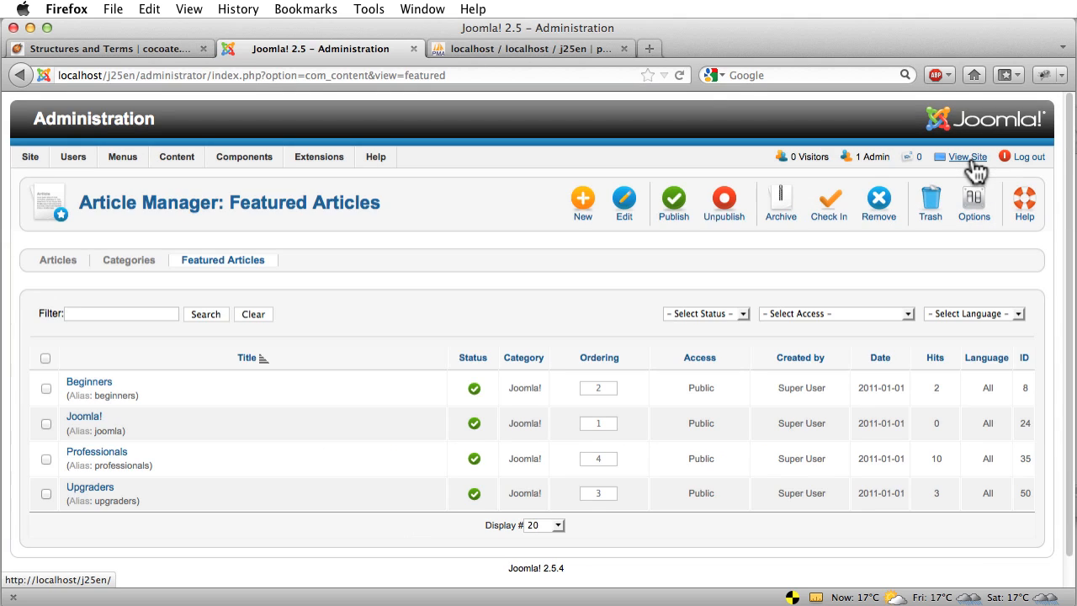
View the public front end in a new tab, scroll it, then return to administration
left_click(955, 148)
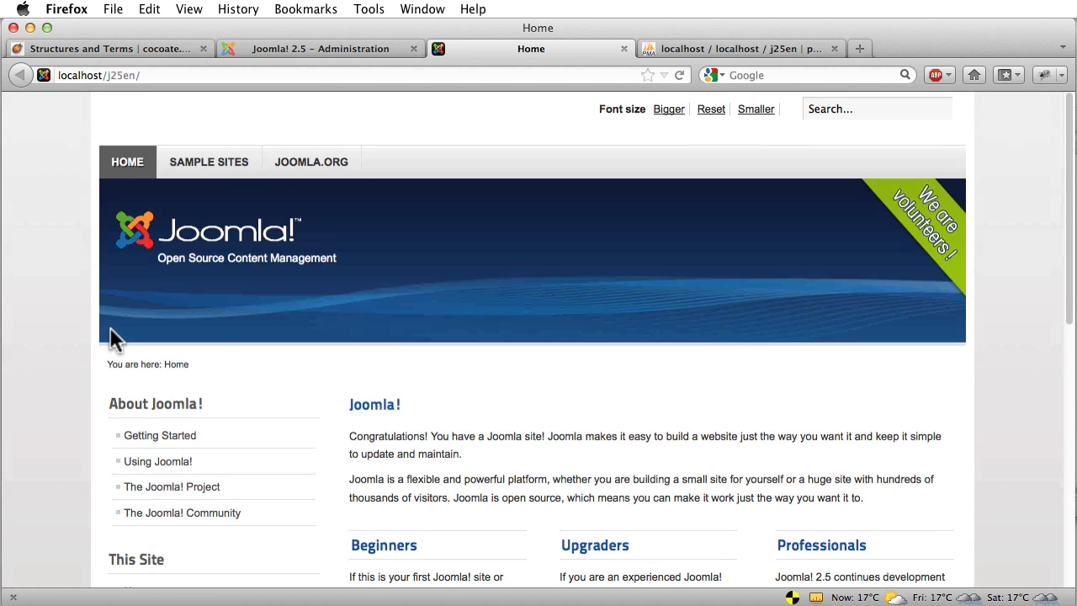
scroll(110, 337, "down", 3)
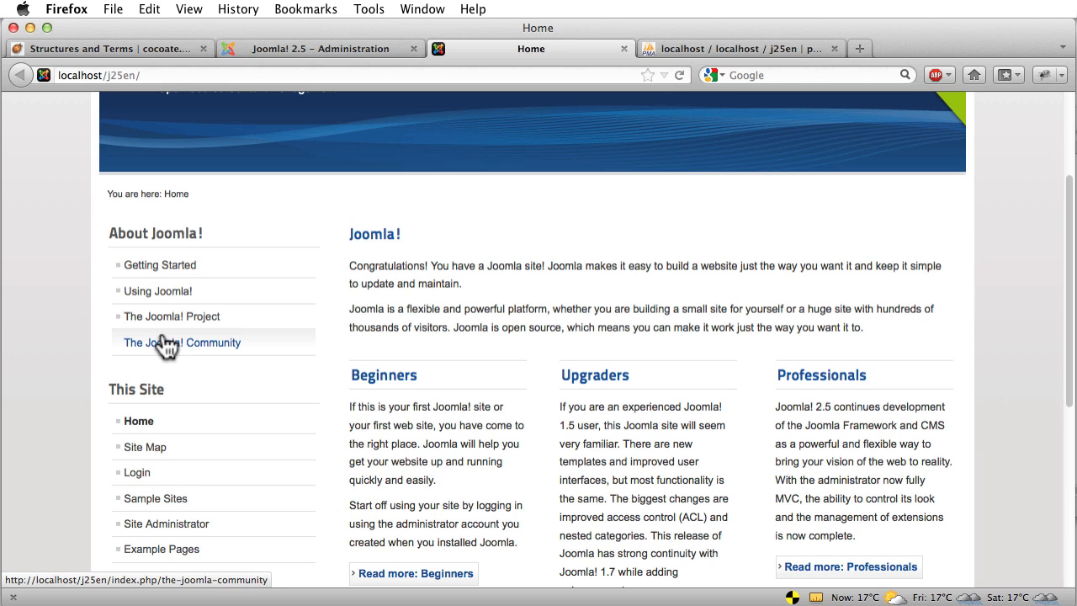
left_click(276, 49)
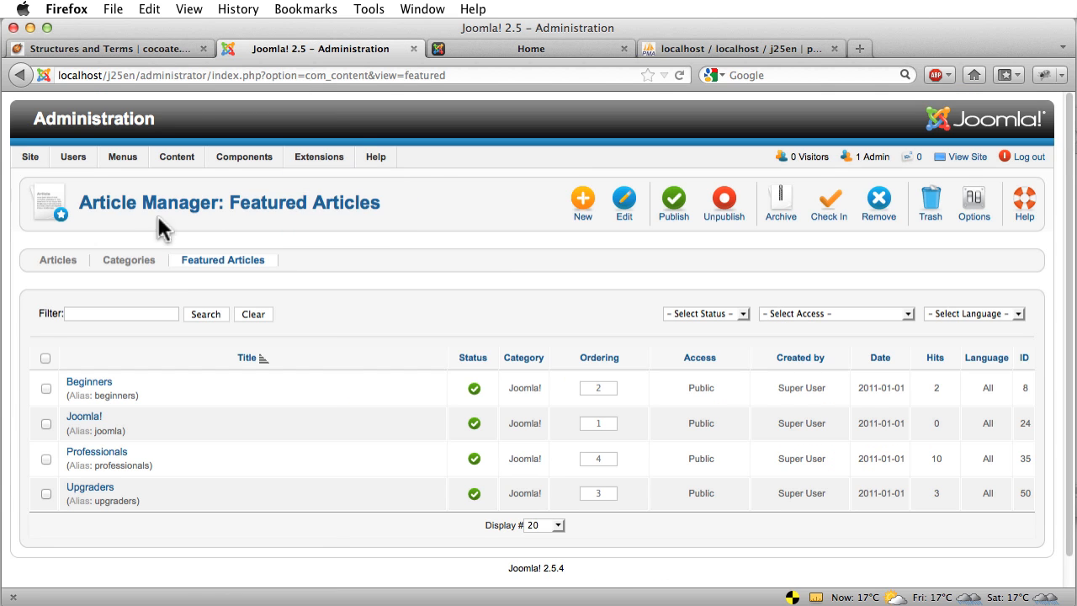
Look through the Menus menu's About Joomla entry, then the Extensions menu
mouse_move(127, 161)
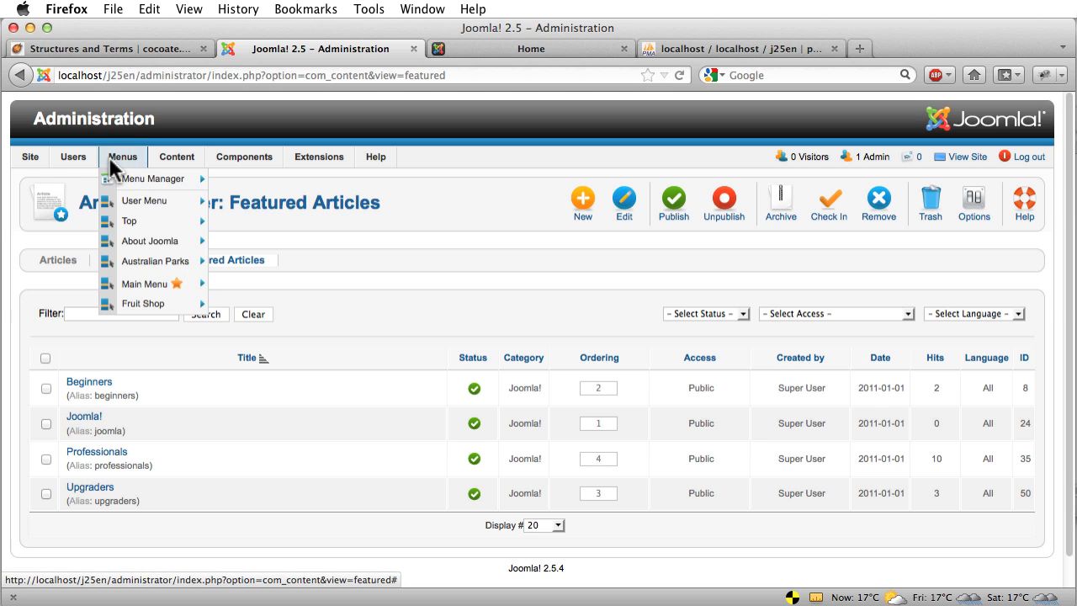
mouse_move(123, 235)
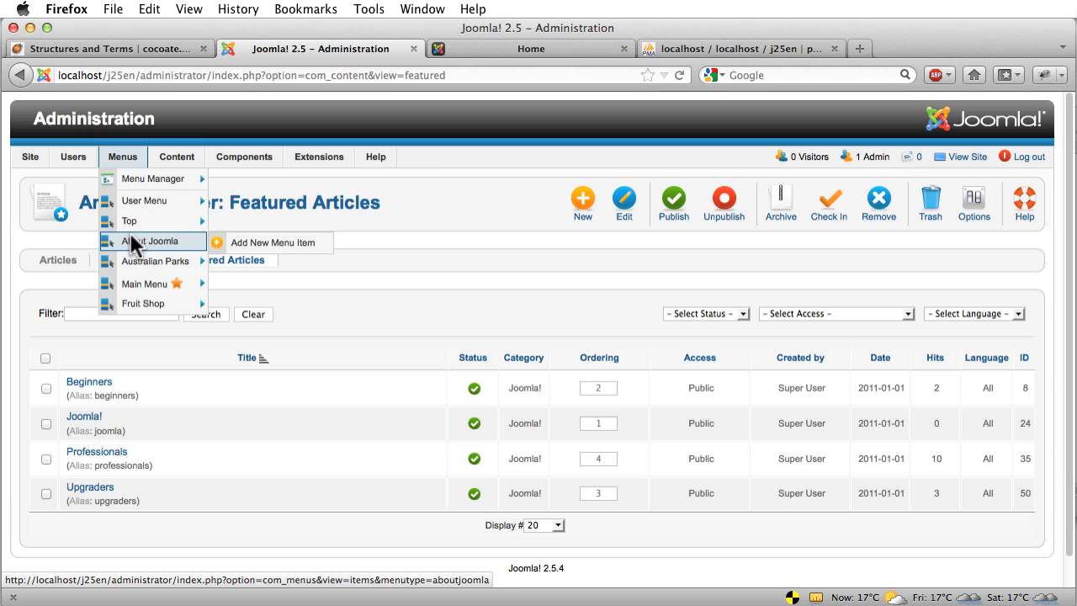
mouse_move(301, 162)
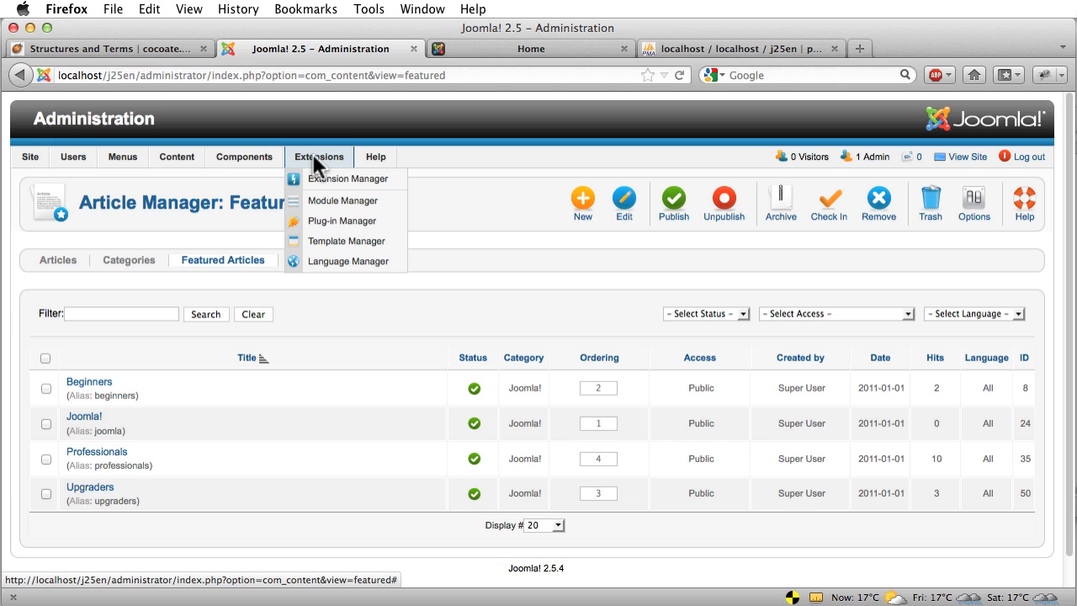
Open the Module Manager and compare it with the front end's About Joomla! menu block
left_click(332, 202)
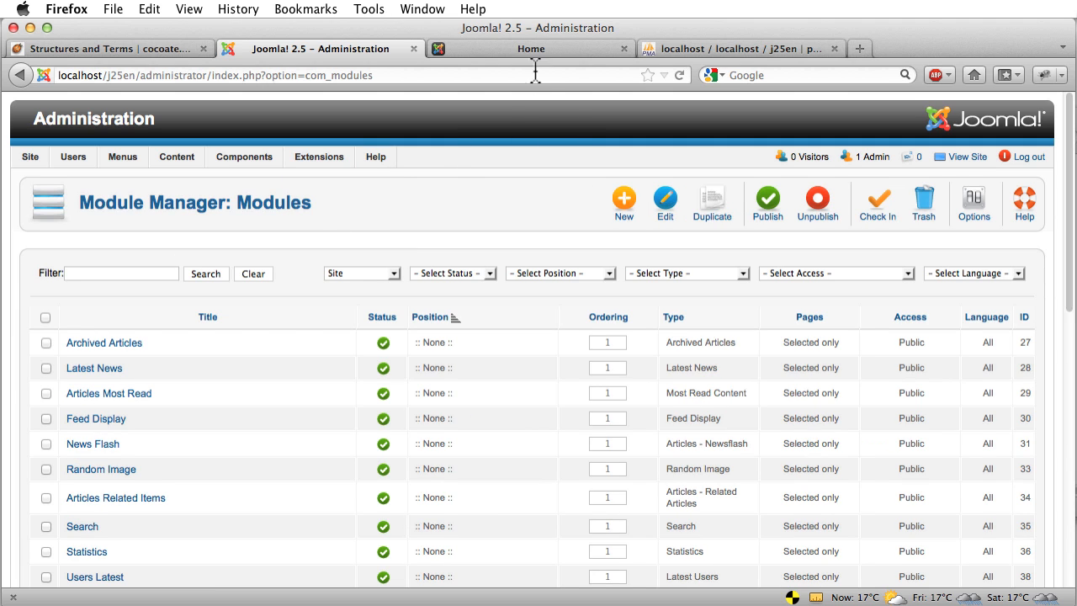
left_click(518, 49)
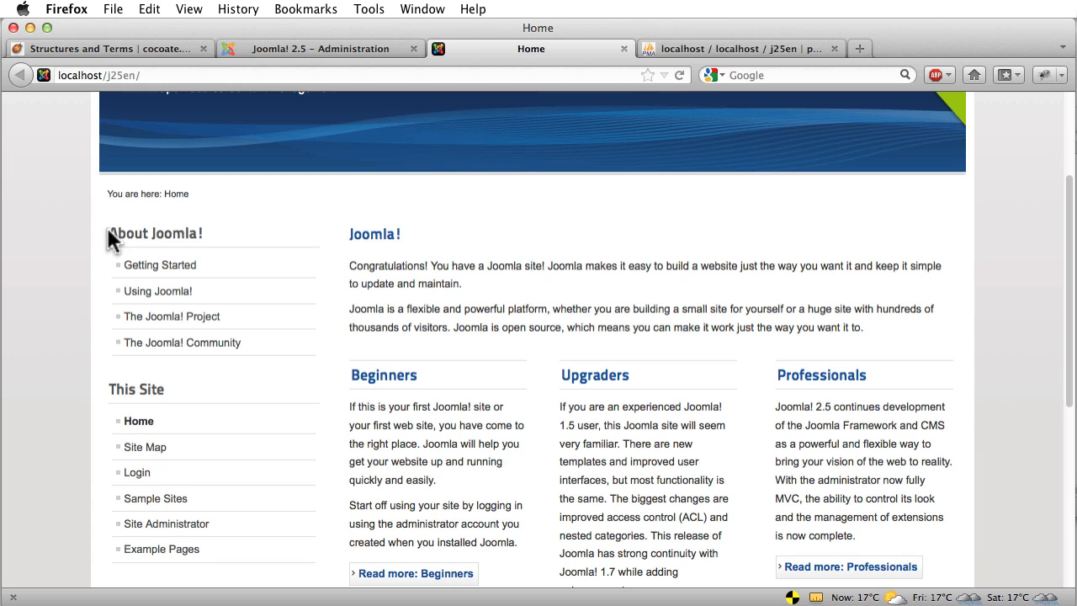
left_click_drag(107, 232, 337, 353)
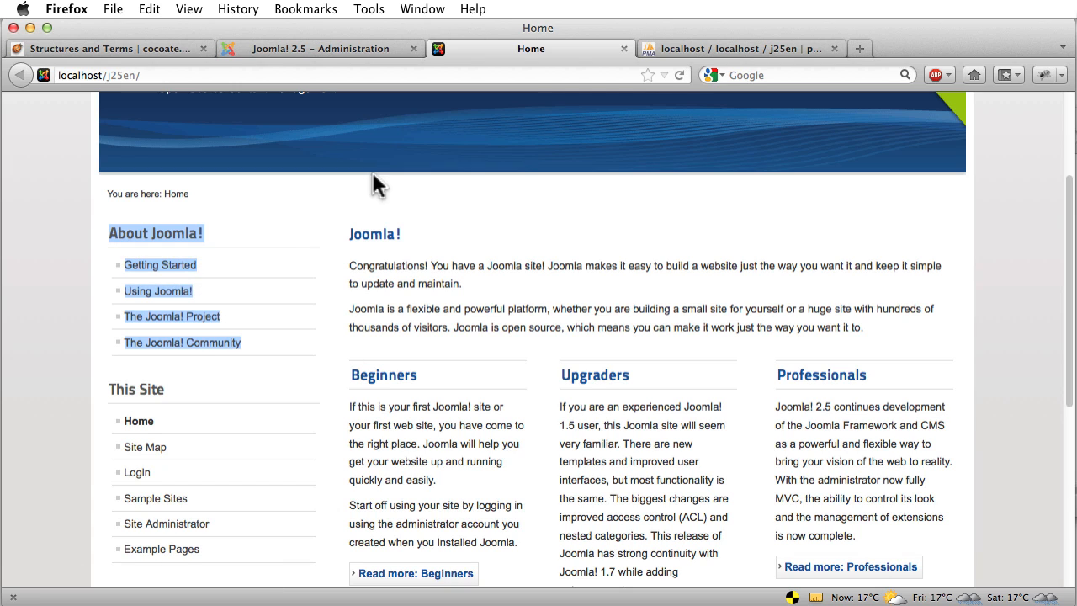
left_click(308, 47)
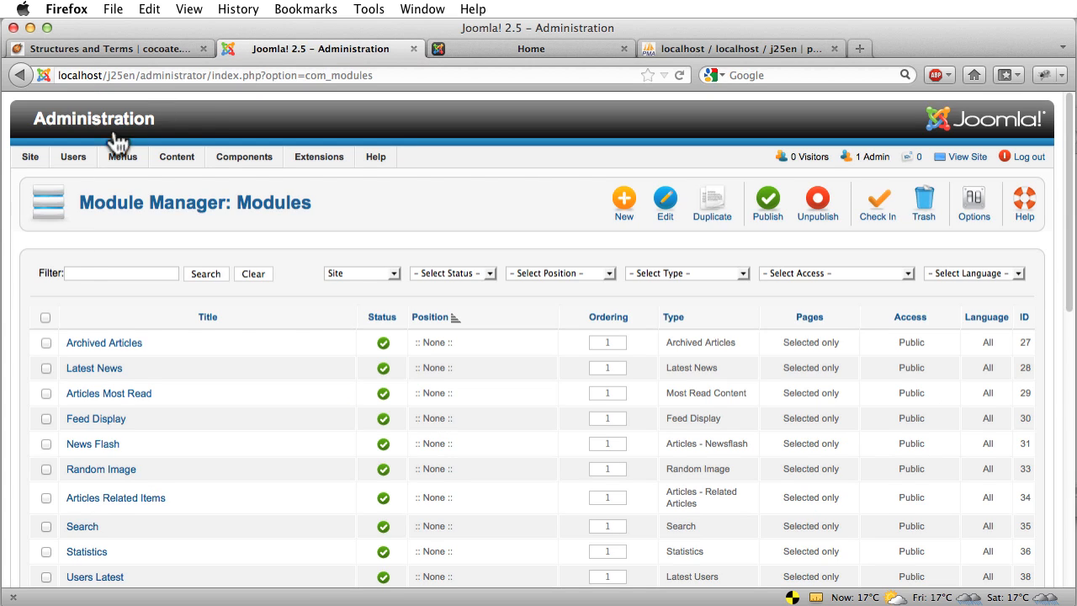
Filter the module list by 'about'
left_click(94, 271)
type("about")
key("Return")
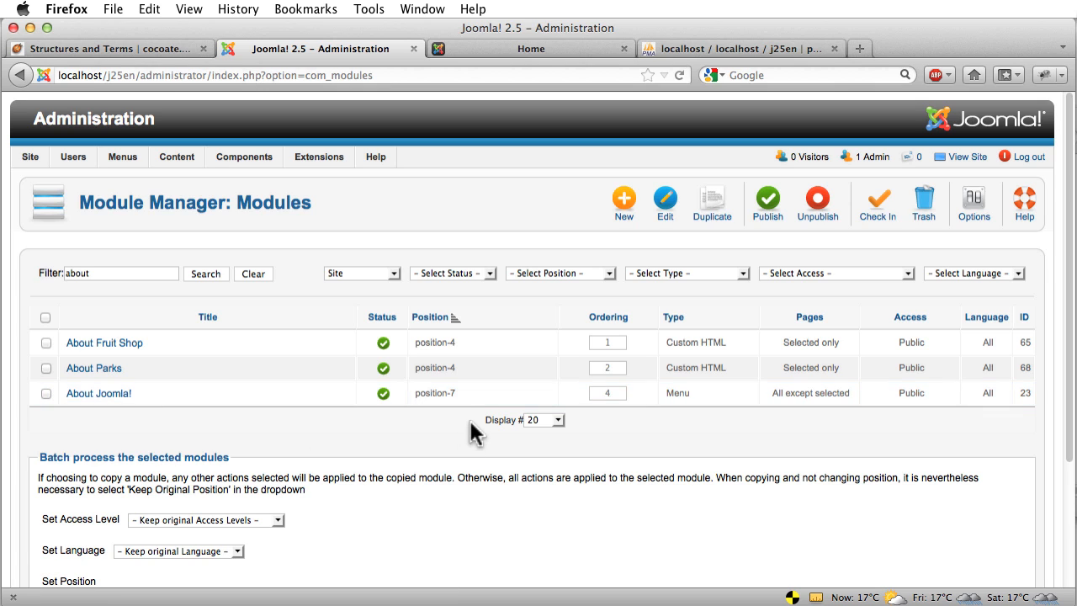
Highlight About Joomla!'s position-7 placement, menu module type and all-pages-except-selected assignment
left_click_drag(458, 395, 426, 404)
double_click(678, 393)
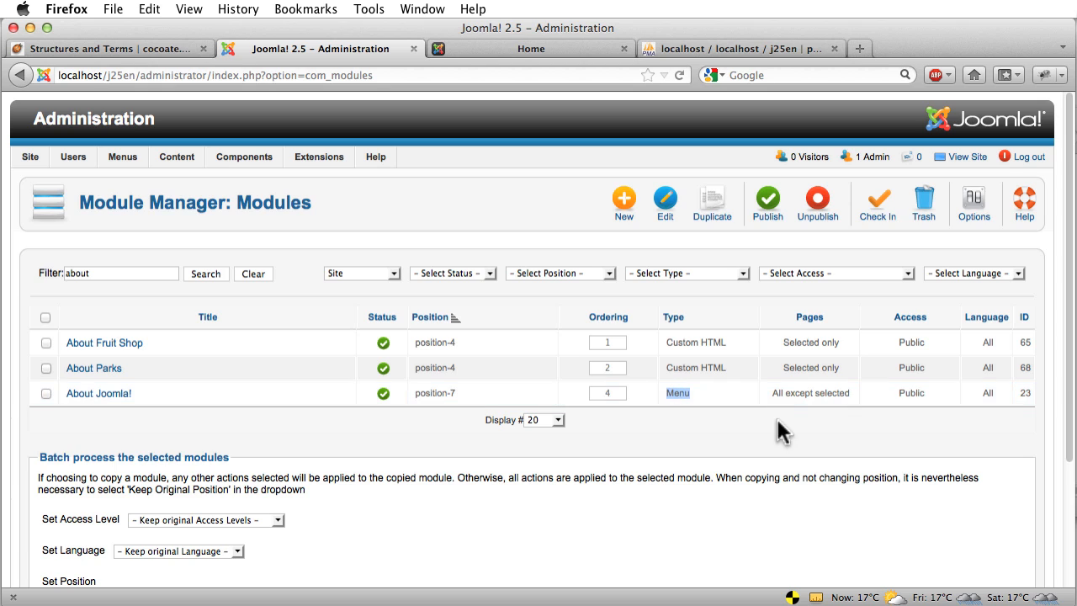
left_click_drag(785, 393, 832, 395)
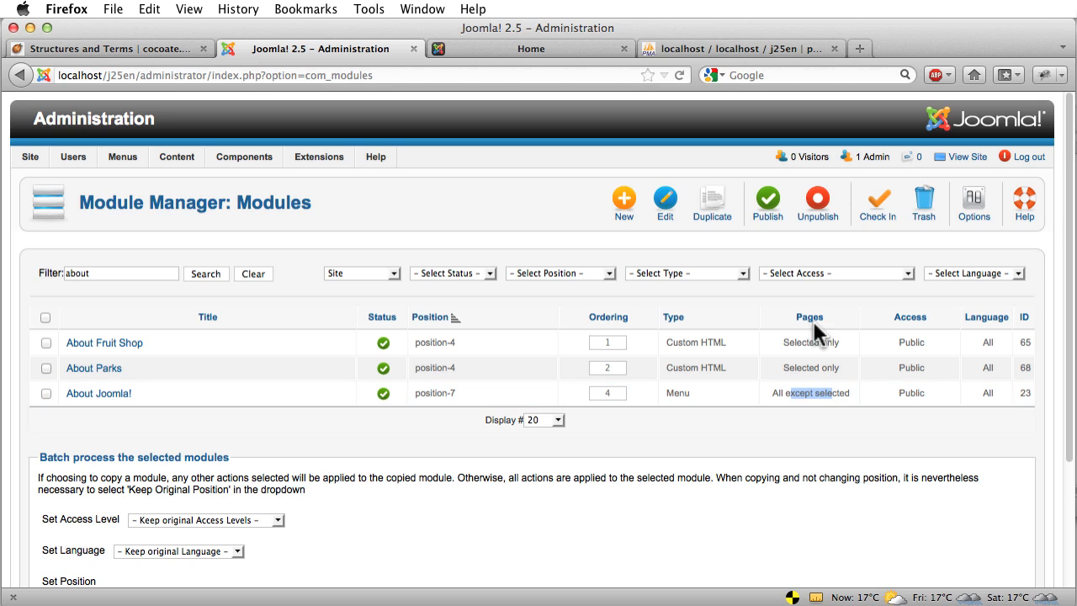
Open the About Joomla! menu module's edit page
left_click(108, 399)
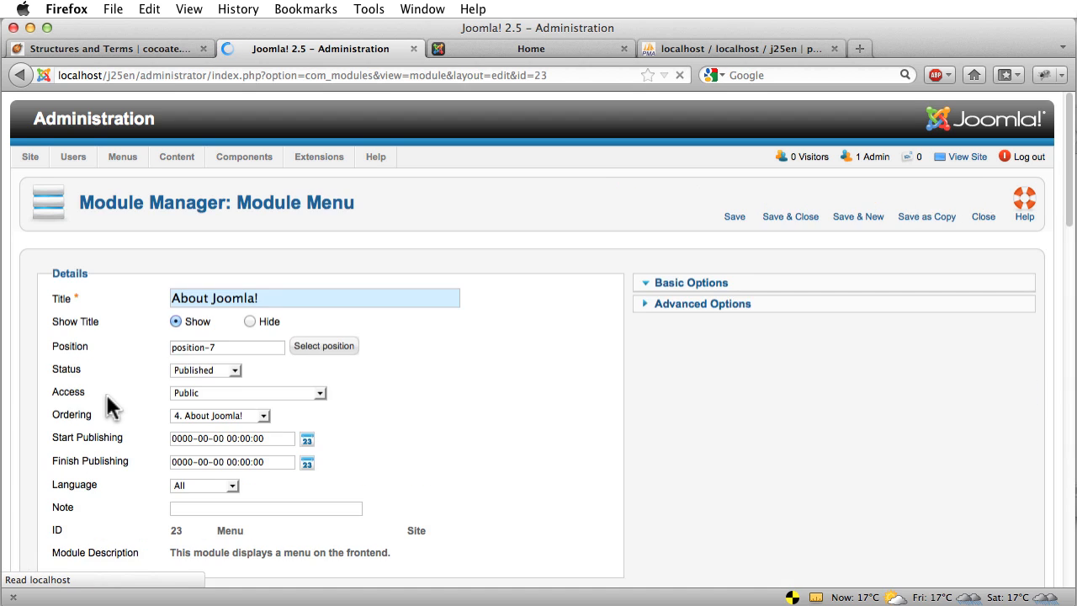
Close the module without saving and list the About Joomla menu's items
left_click(982, 202)
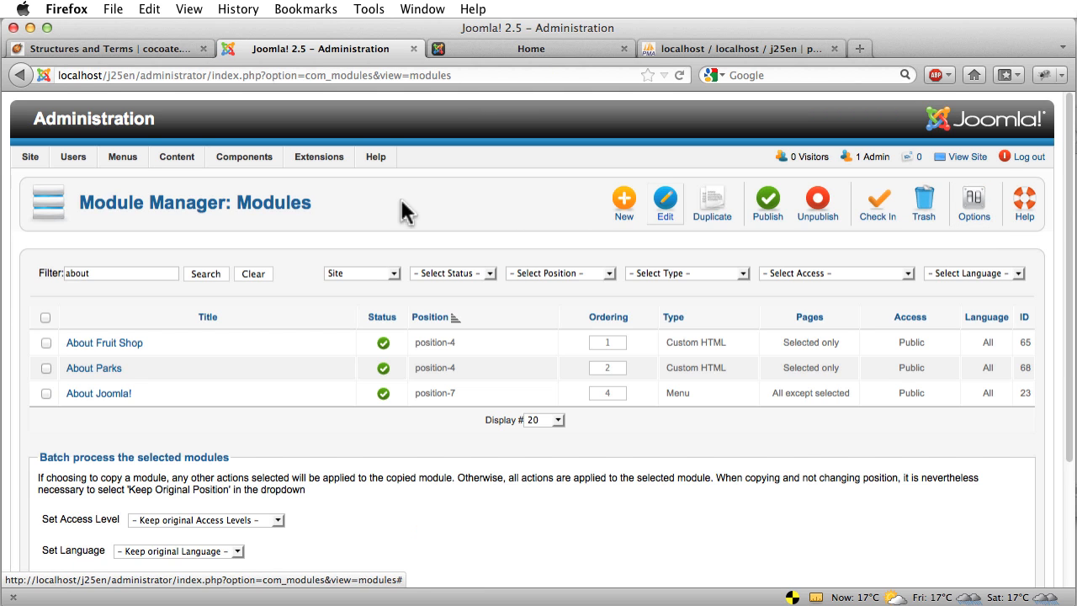
mouse_move(126, 158)
mouse_move(128, 240)
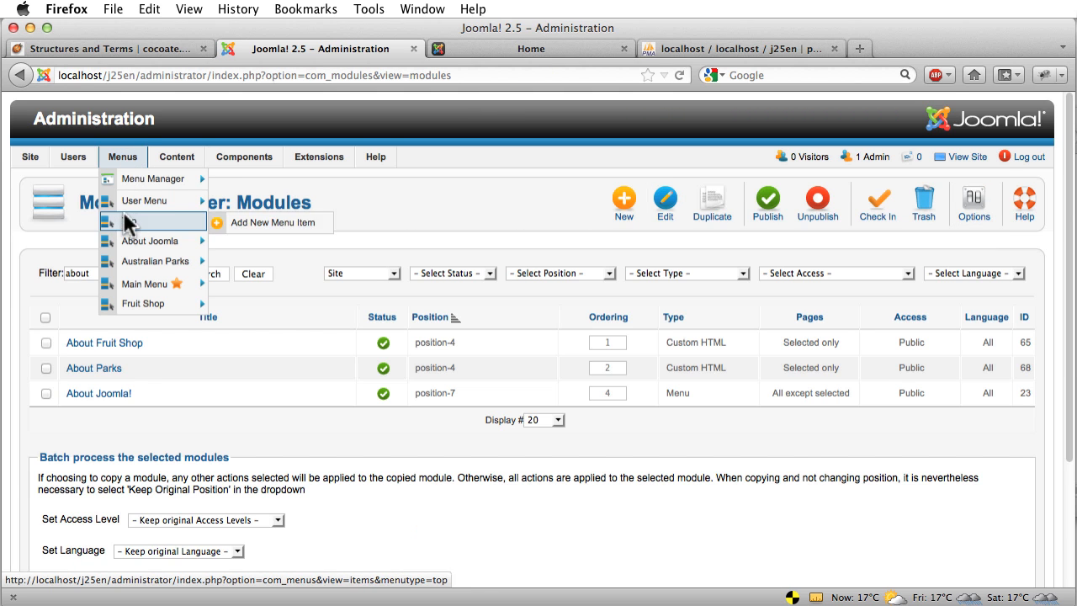
left_click(124, 240)
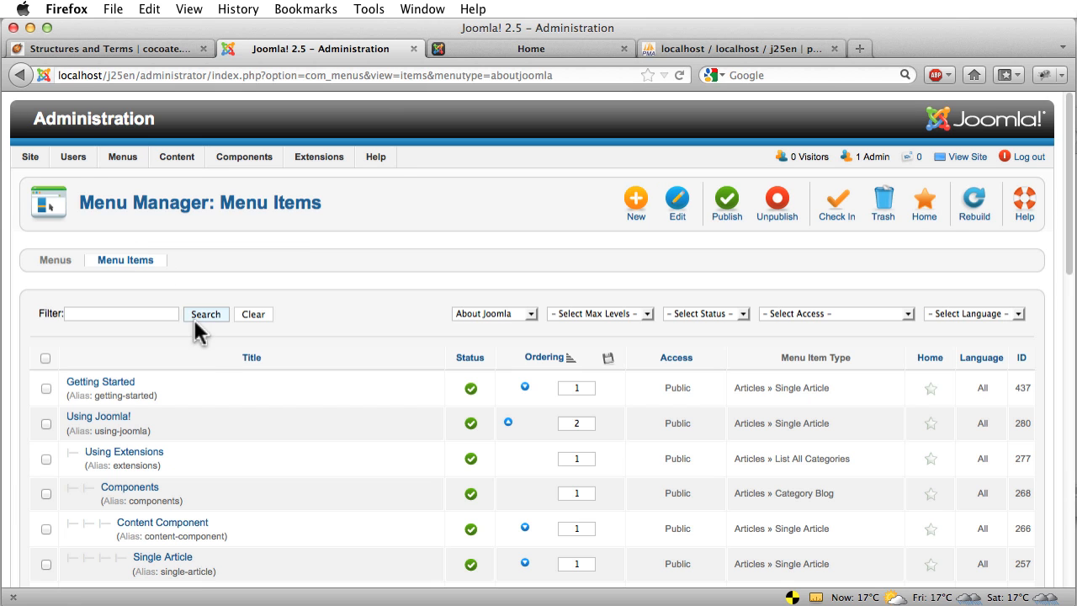
scroll(210, 374, "down", 3)
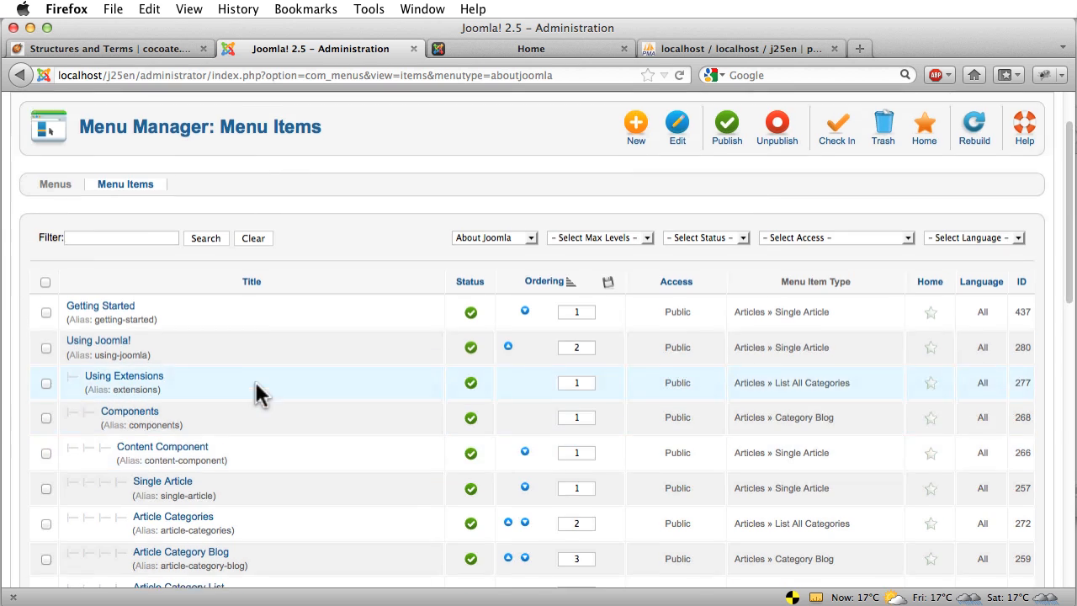
scroll(294, 336, "up", 3)
Return to Extensions > Module Manager, still filtered by 'about'
mouse_move(322, 162)
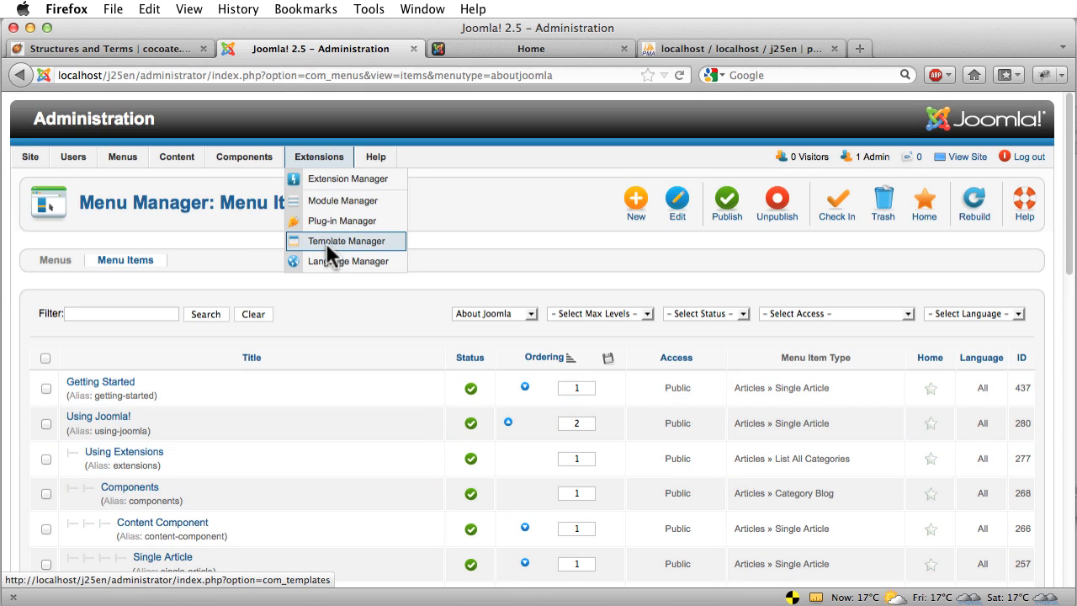
left_click(333, 201)
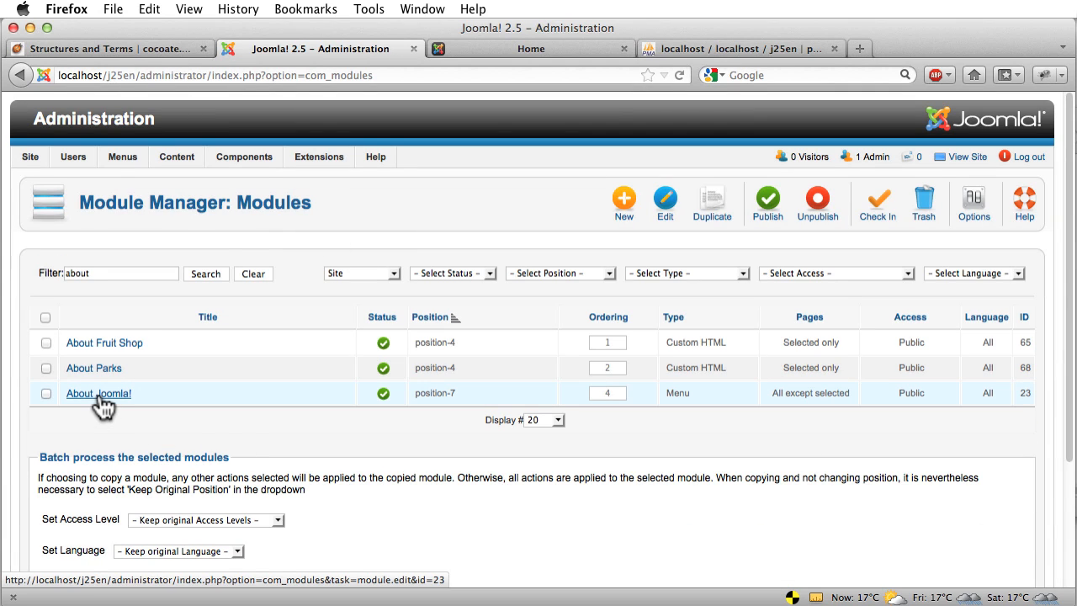
Highlight the cocoate chapter's Navigation definition, then go back to the local Home page
left_click(105, 48)
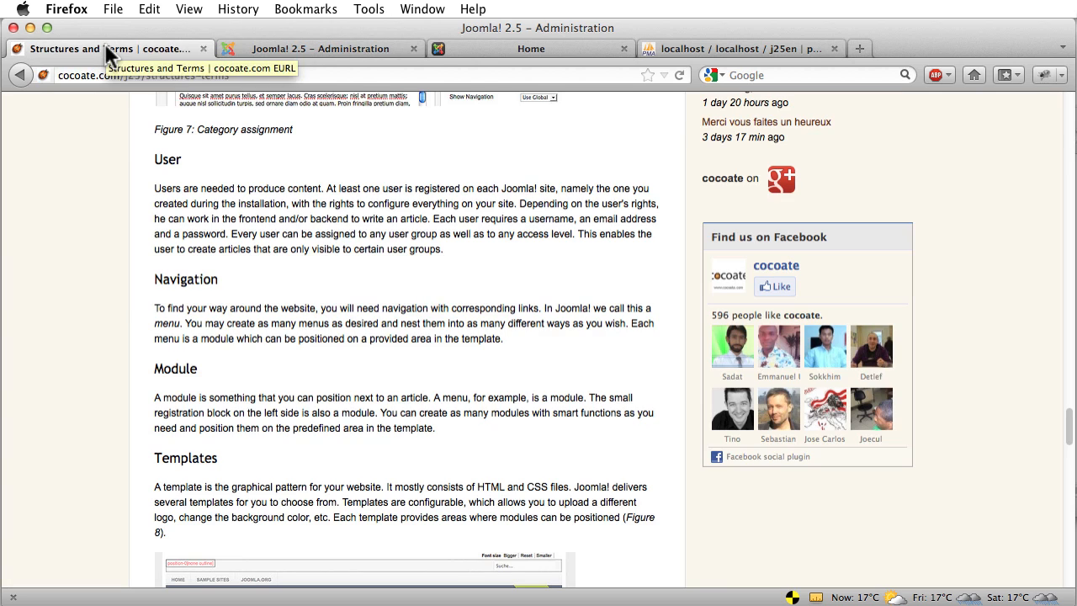
left_click_drag(221, 378, 161, 280)
scroll(296, 332, "down", 2)
scroll(296, 333, "down", 1)
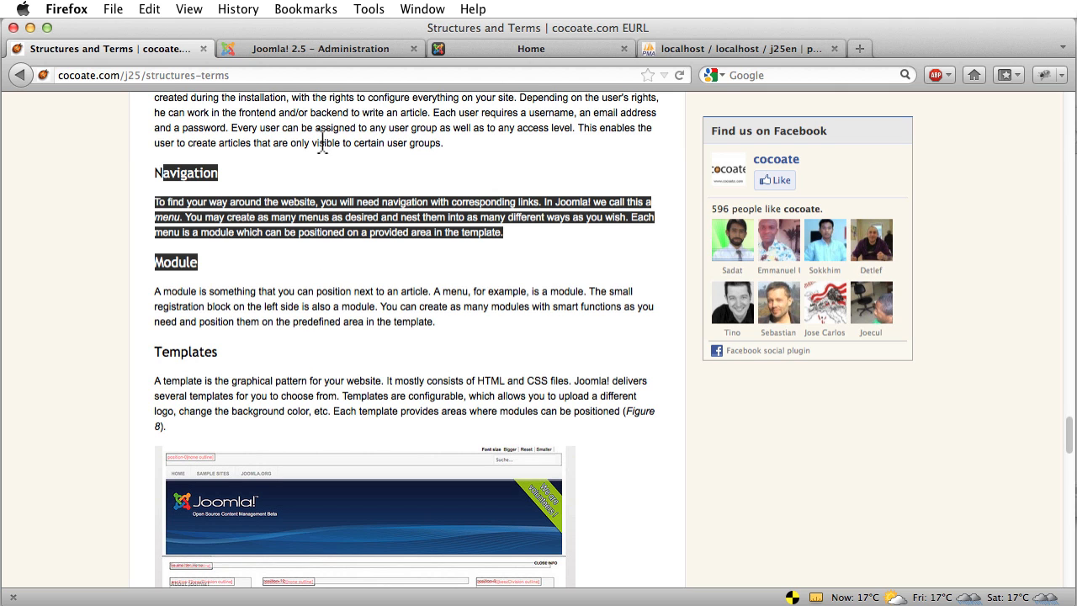
left_click(518, 48)
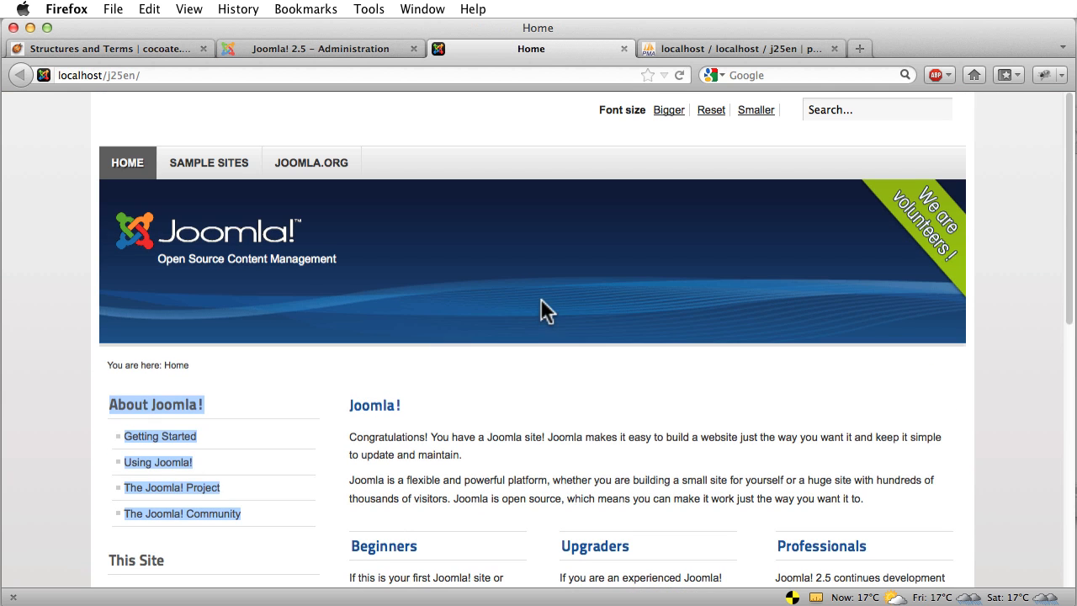
Highlight the home page's welcome text, then open The Joomla! Community from the About Joomla! menu
left_click(542, 395)
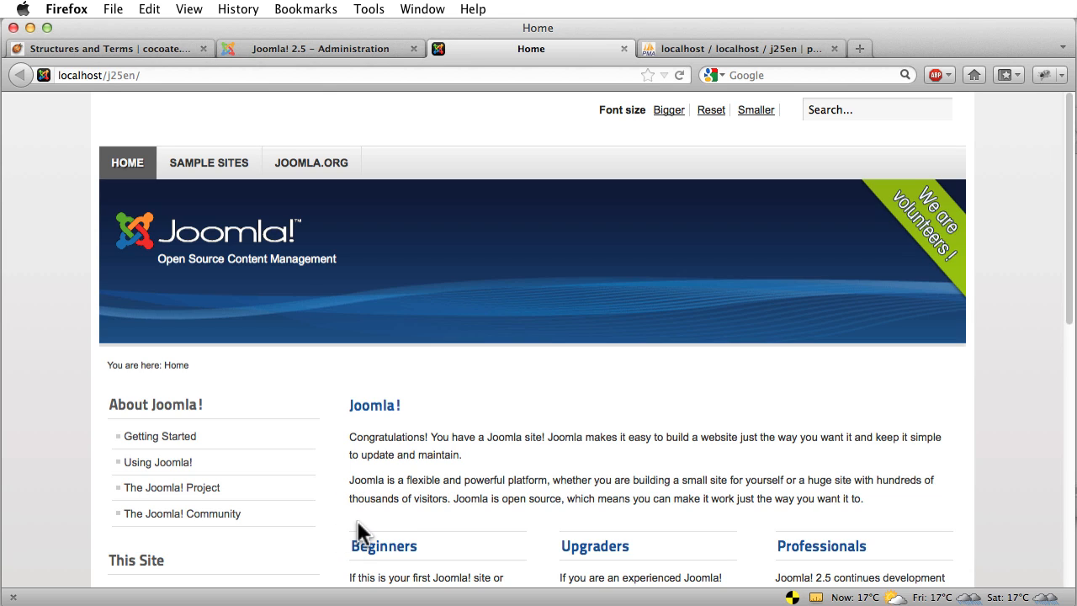
scroll(542, 448, "down", 3)
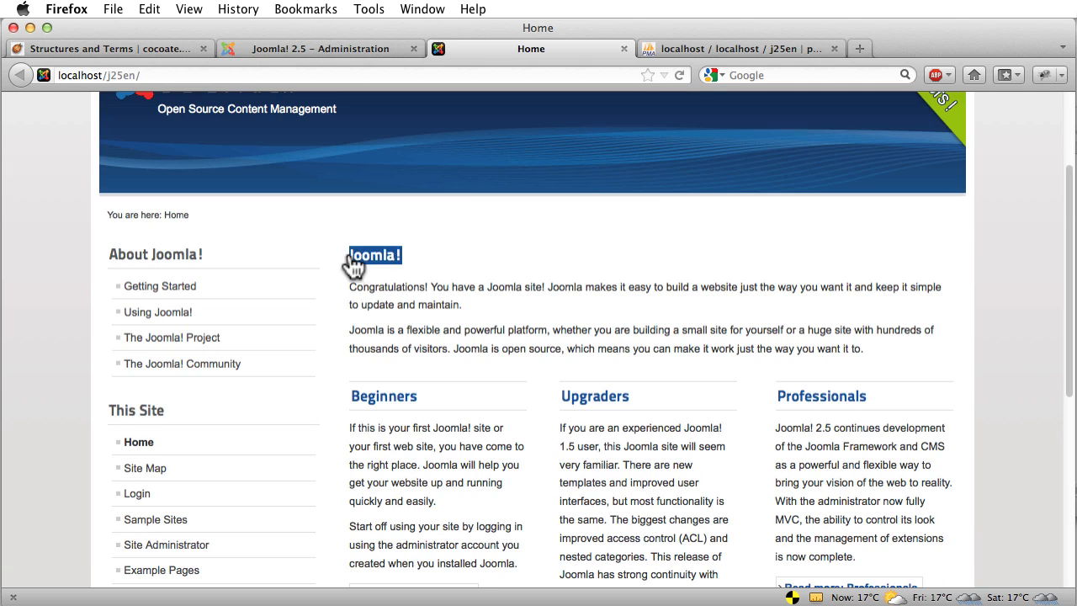
left_click_drag(339, 263, 698, 482)
left_click(801, 500)
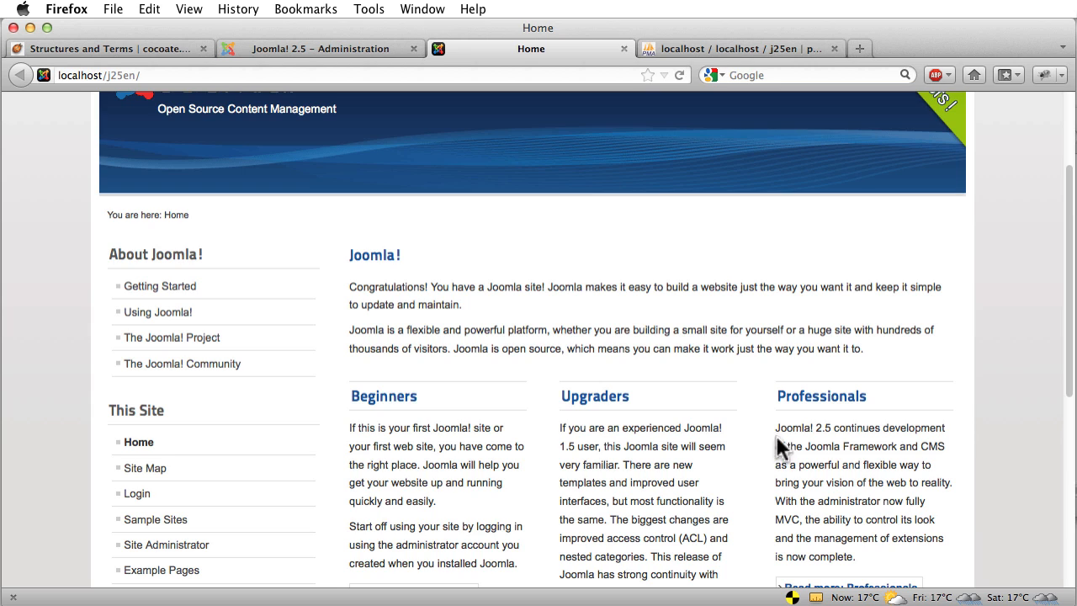
left_click_drag(432, 286, 475, 328)
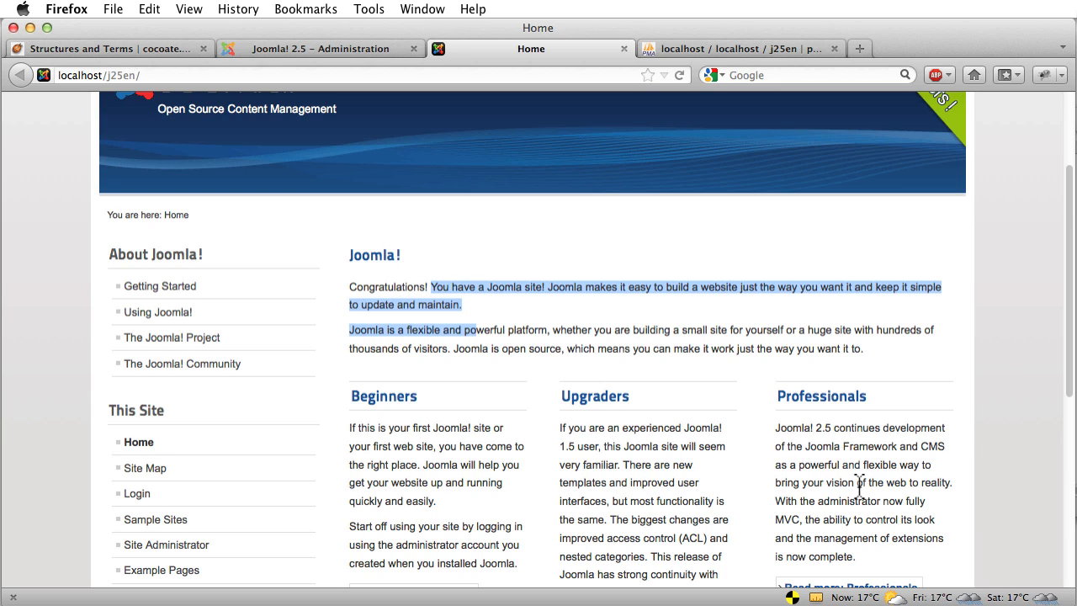
left_click(278, 365)
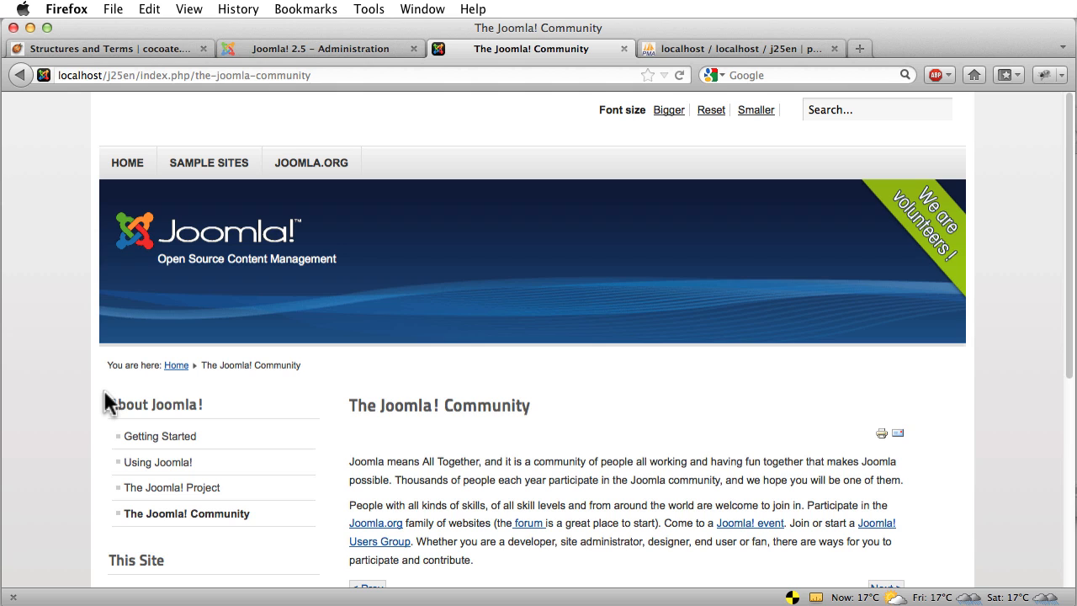
Return to Administration and open the Template Manager's template styles list
left_click(342, 49)
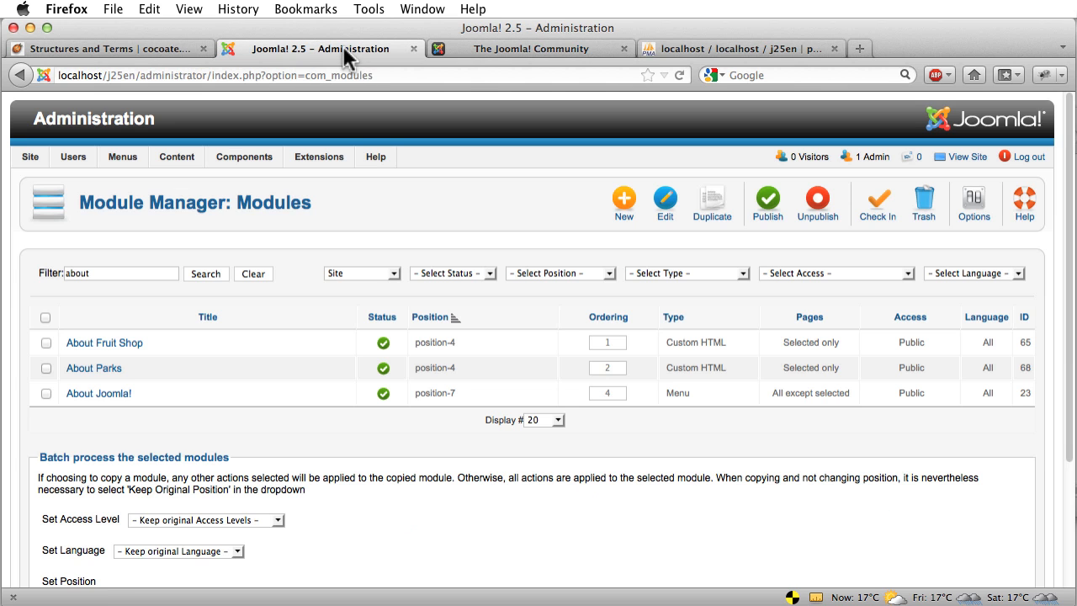
mouse_move(319, 164)
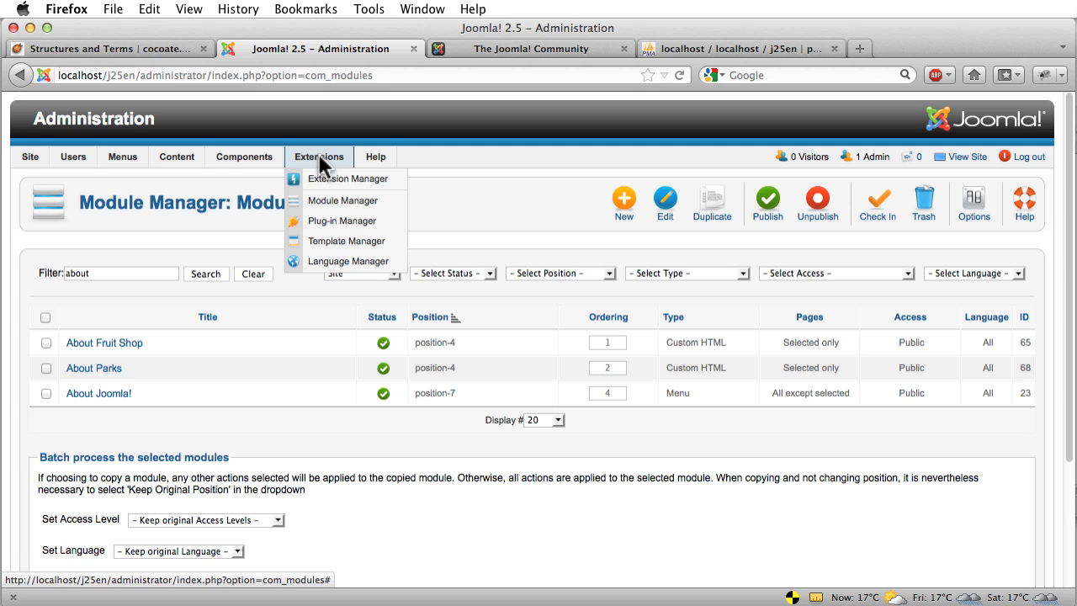
left_click(336, 244)
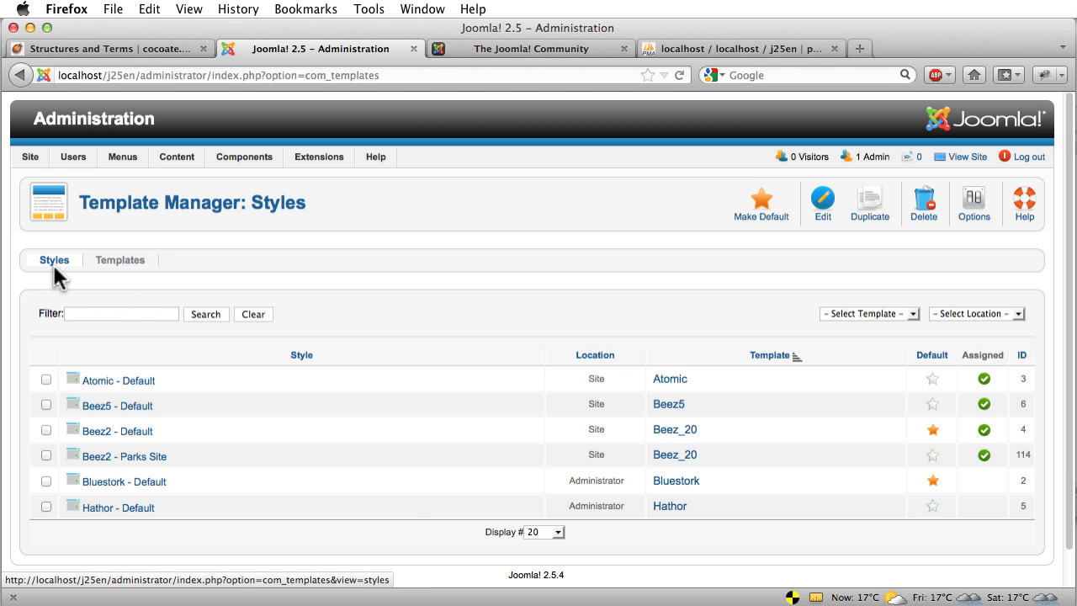
Review the installed Templates list with thumbnails, versions, dates and authors, then open Options
left_click(122, 263)
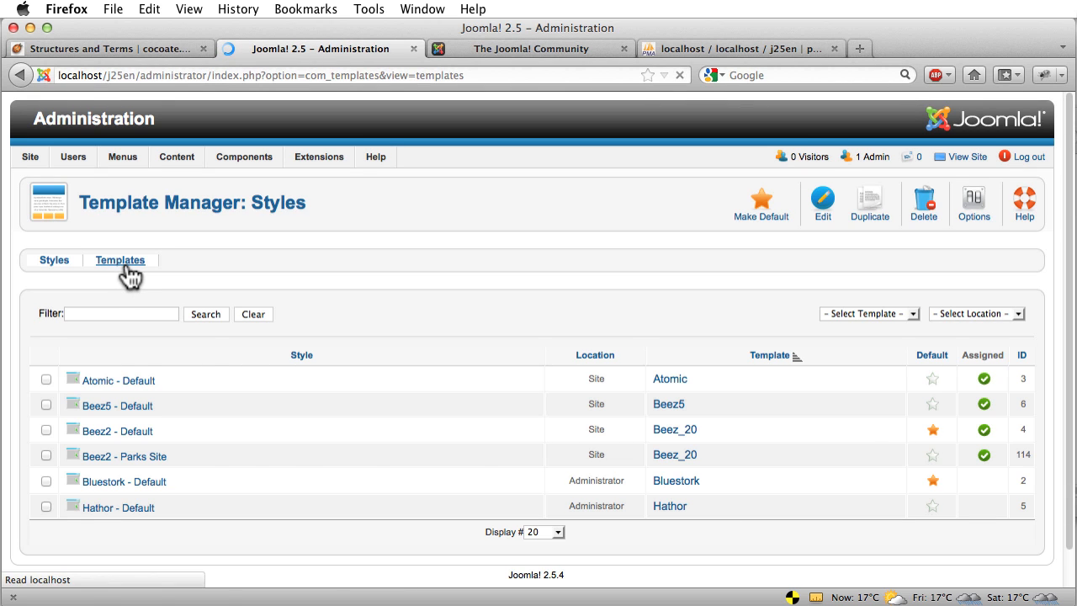
scroll(301, 283, "down", 5)
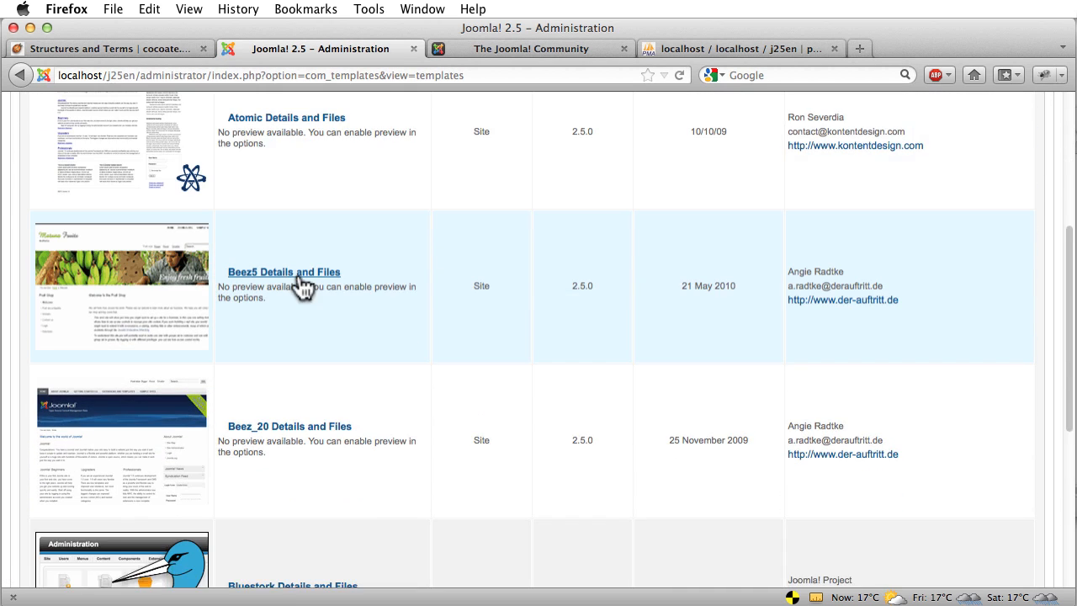
scroll(300, 284, "down", 3)
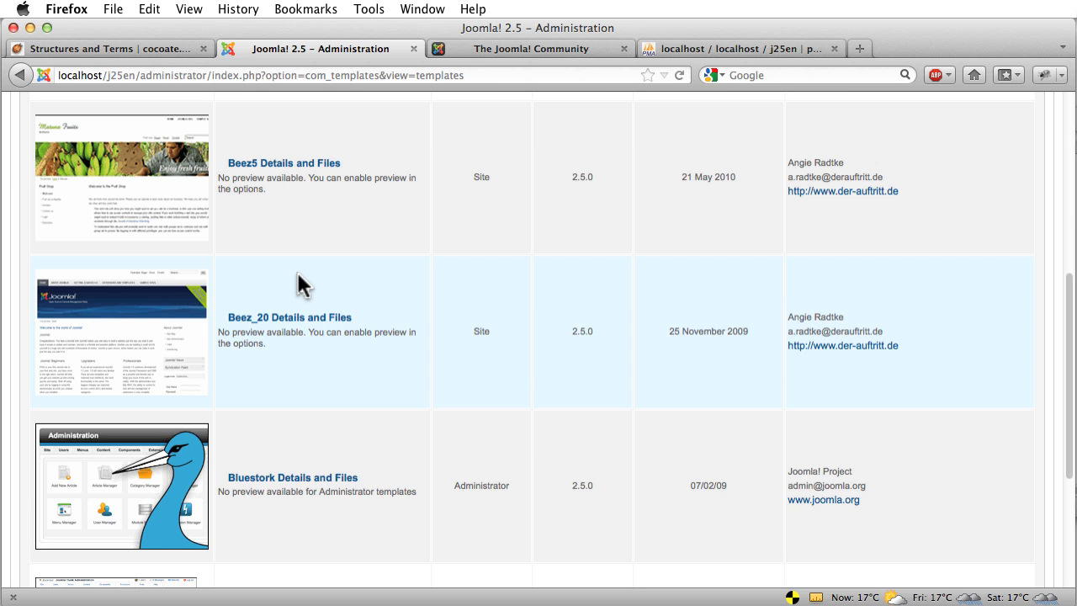
scroll(300, 283, "up", 9)
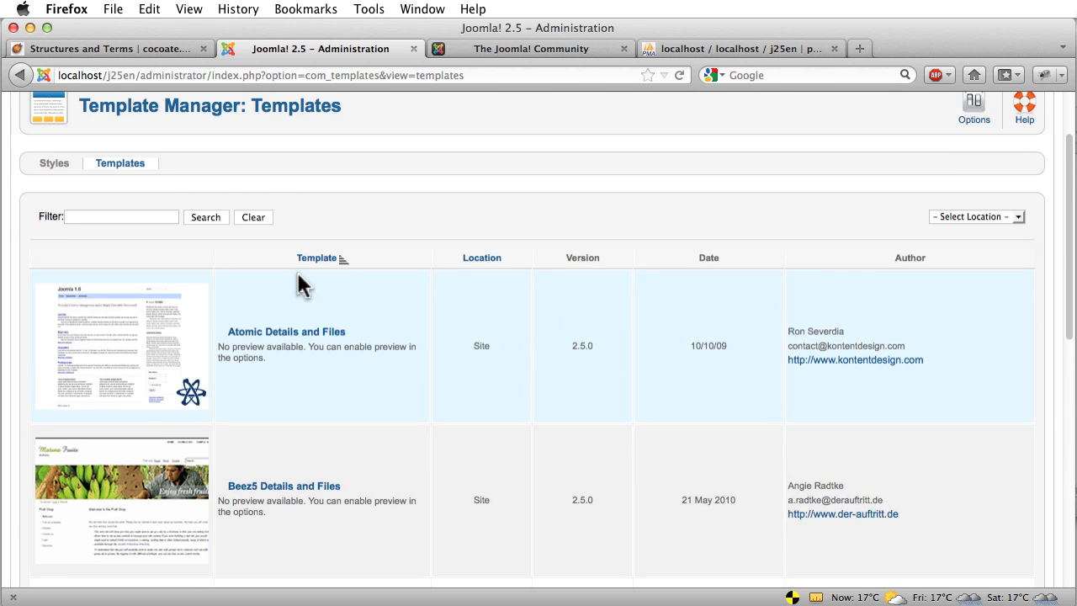
scroll(300, 283, "up", 1)
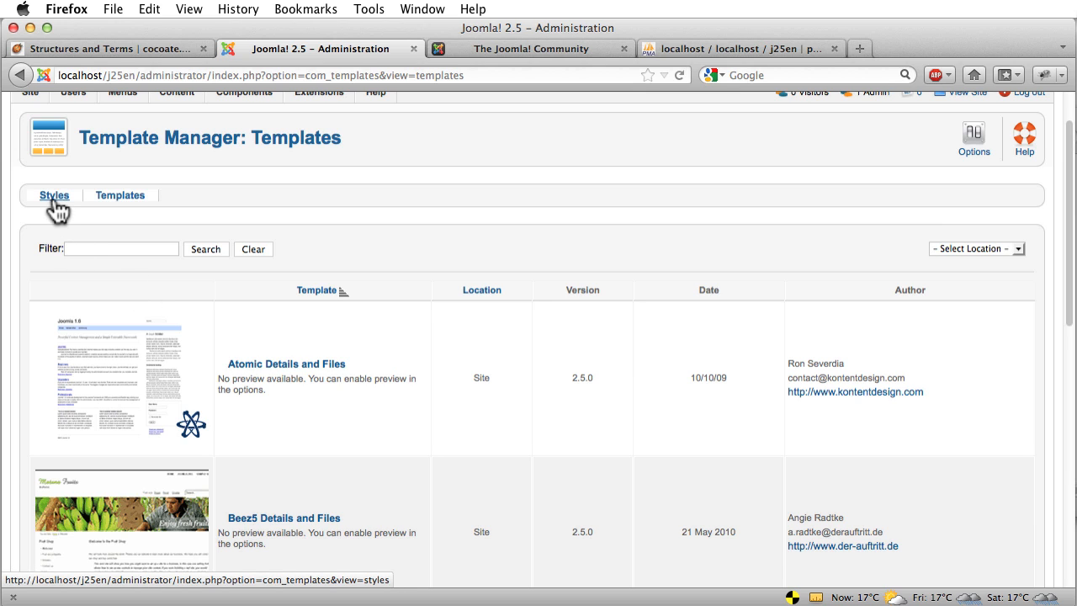
scroll(322, 222, "up", 2)
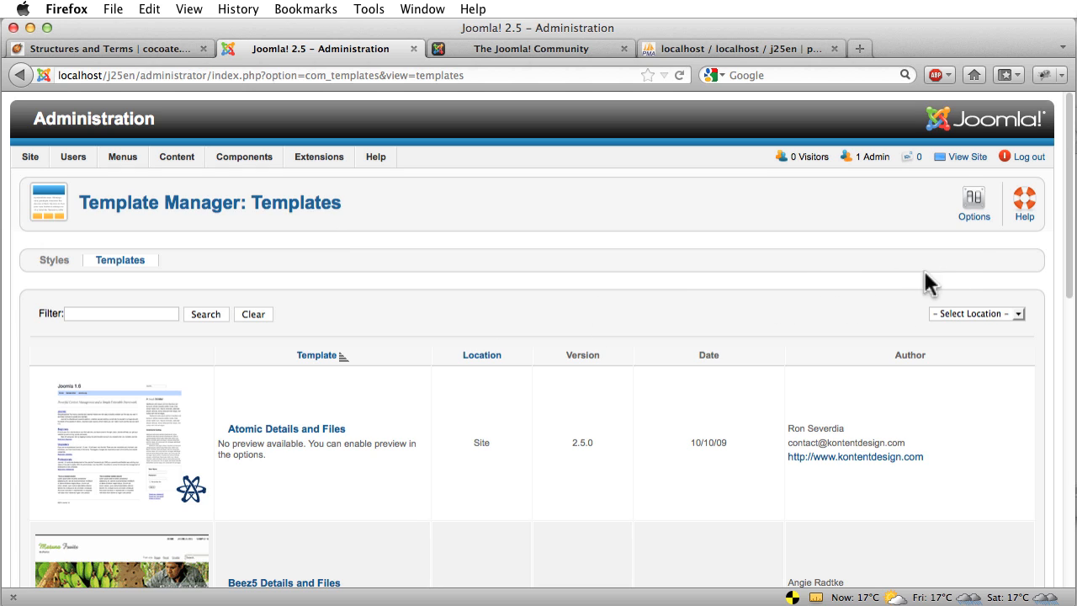
left_click(973, 208)
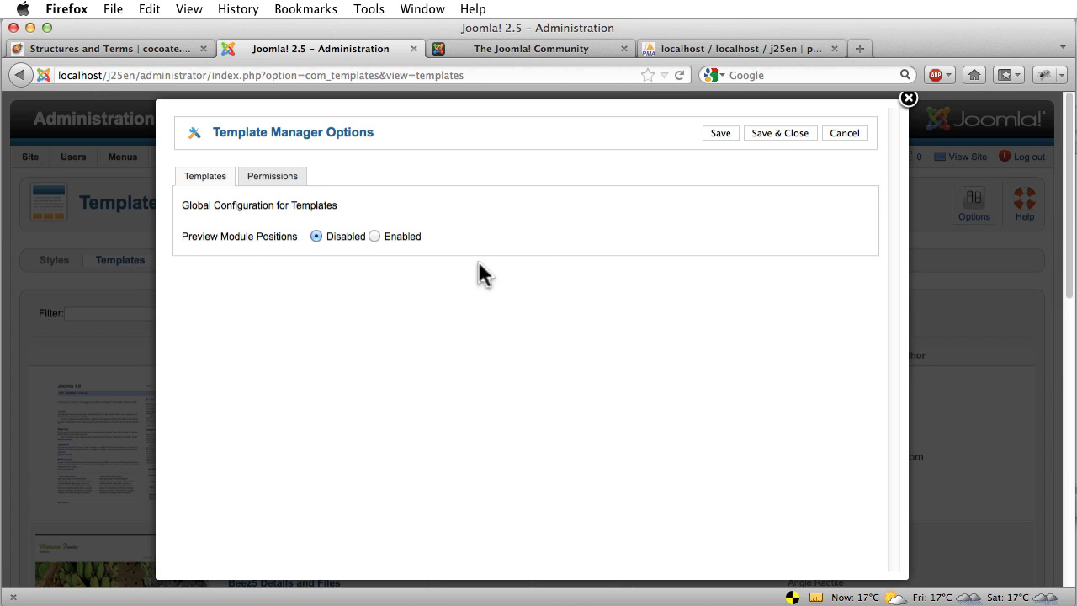
Enable Preview Module Positions, save the Options, and scroll down to the Beez_20 row
mouse_move(207, 238)
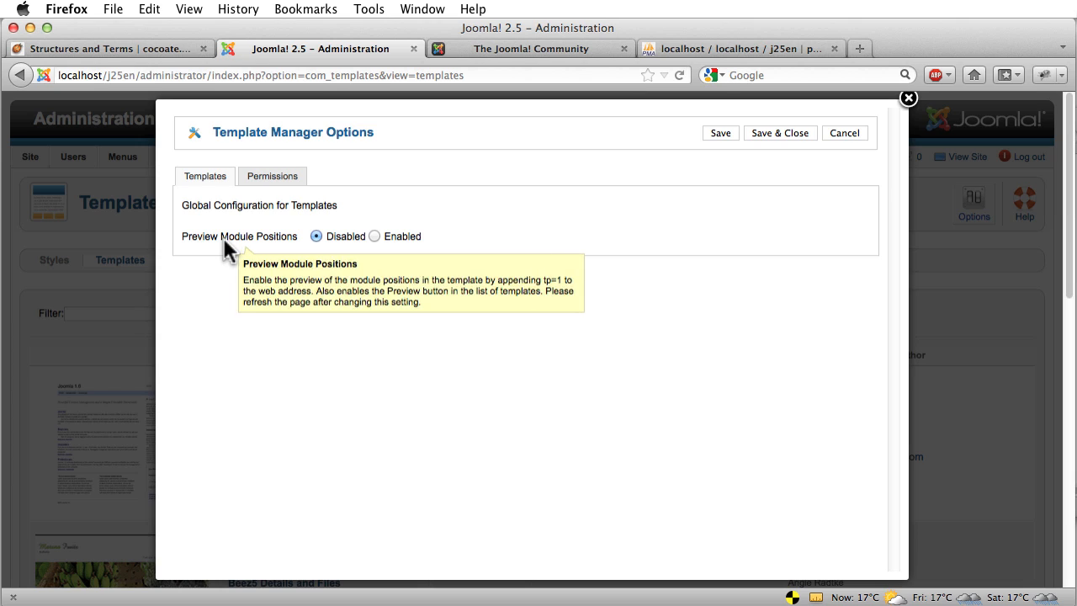
left_click(374, 236)
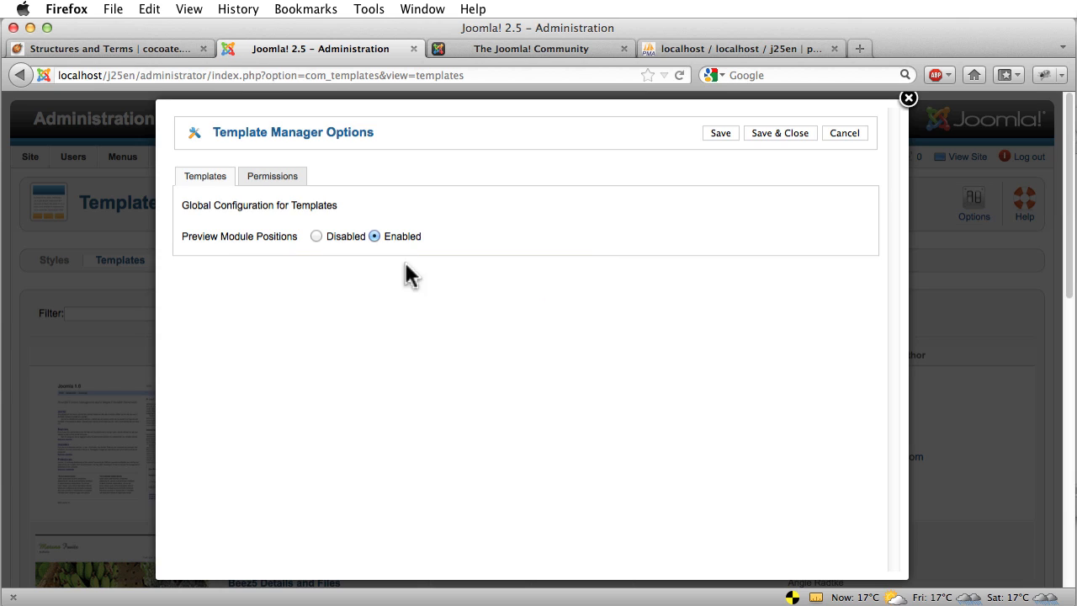
left_click(775, 137)
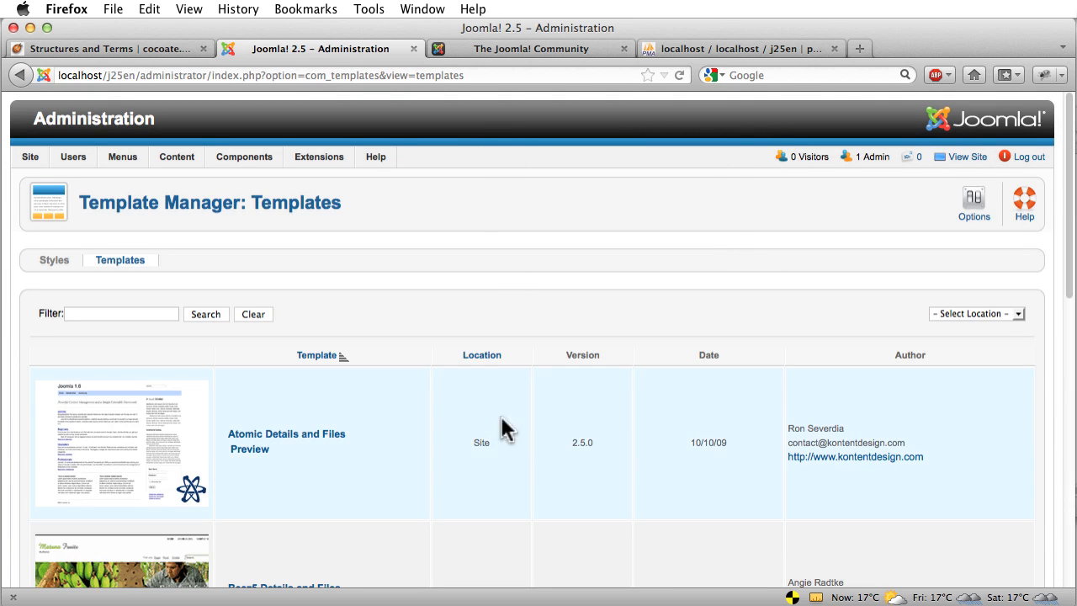
scroll(479, 364, "down", 3)
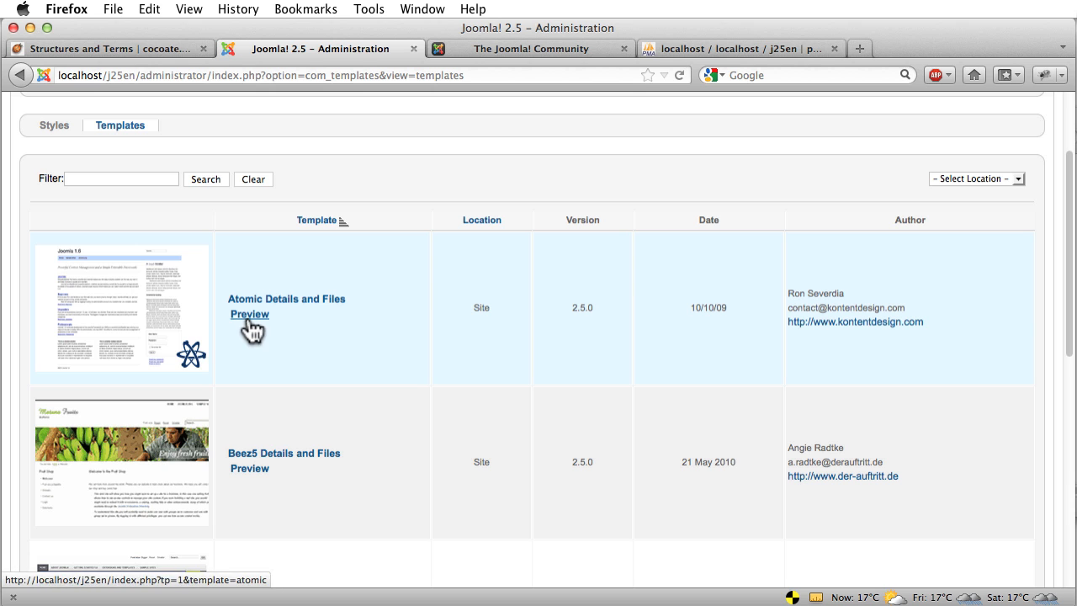
scroll(420, 341, "down", 6)
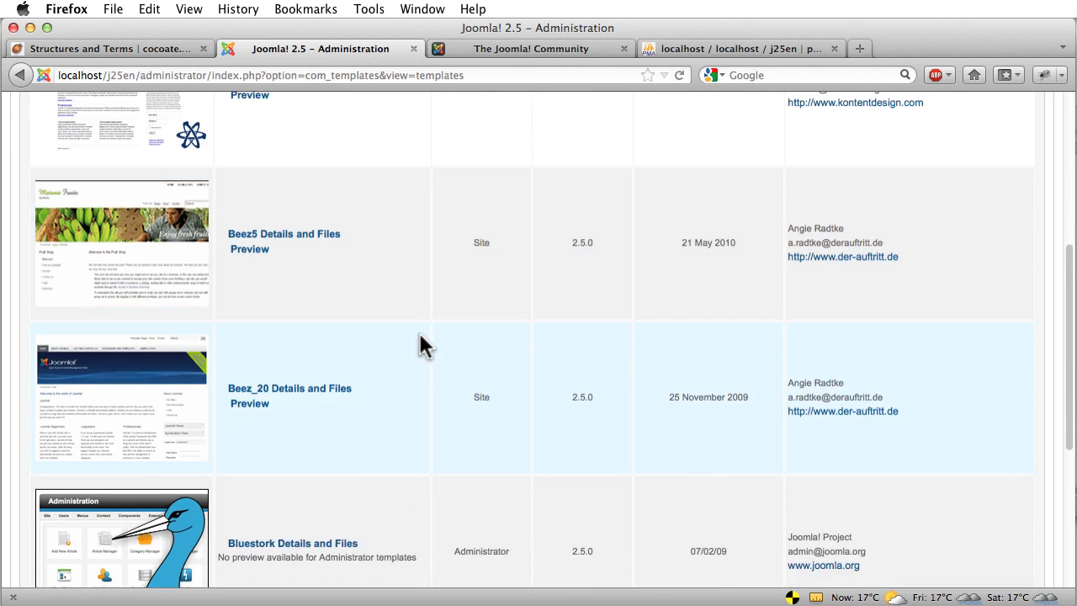
Preview Beez_20 with module positions outlined and highlight the position-12 label
left_click(248, 341)
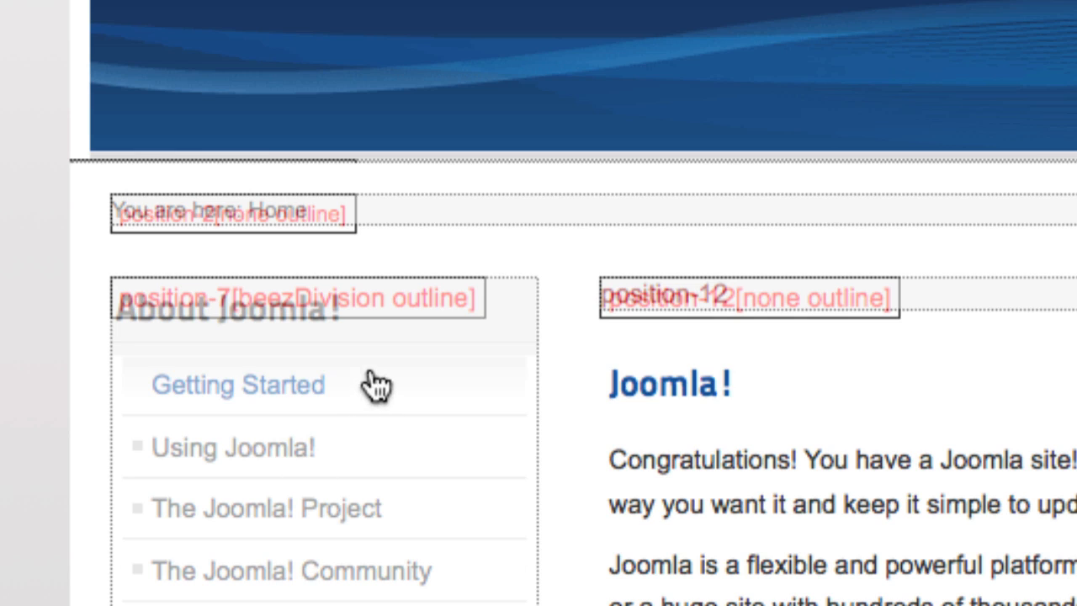
left_click_drag(118, 302, 229, 296)
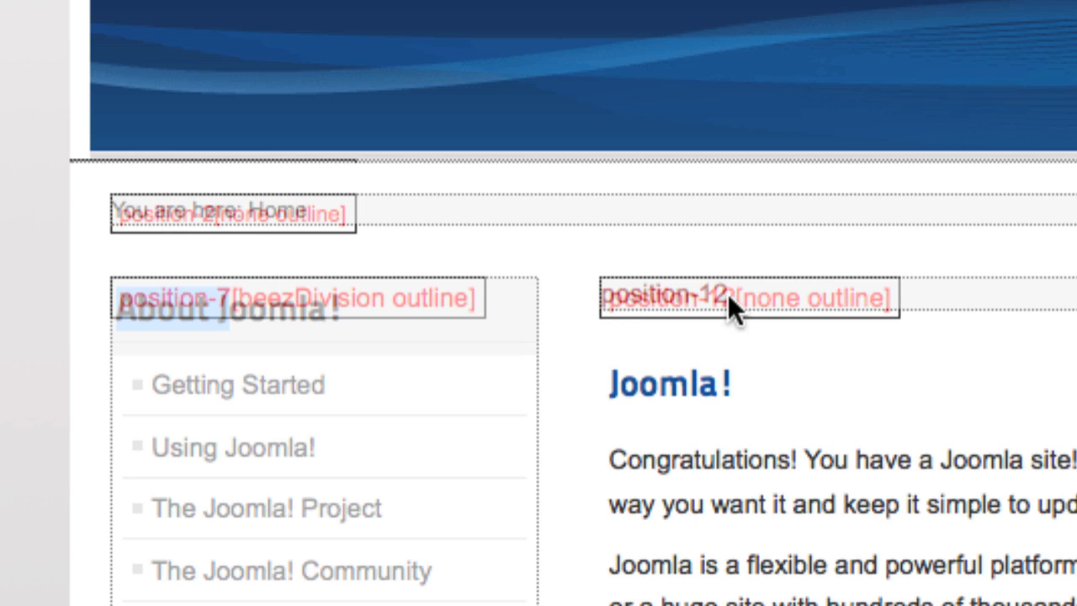
left_click_drag(728, 293, 600, 286)
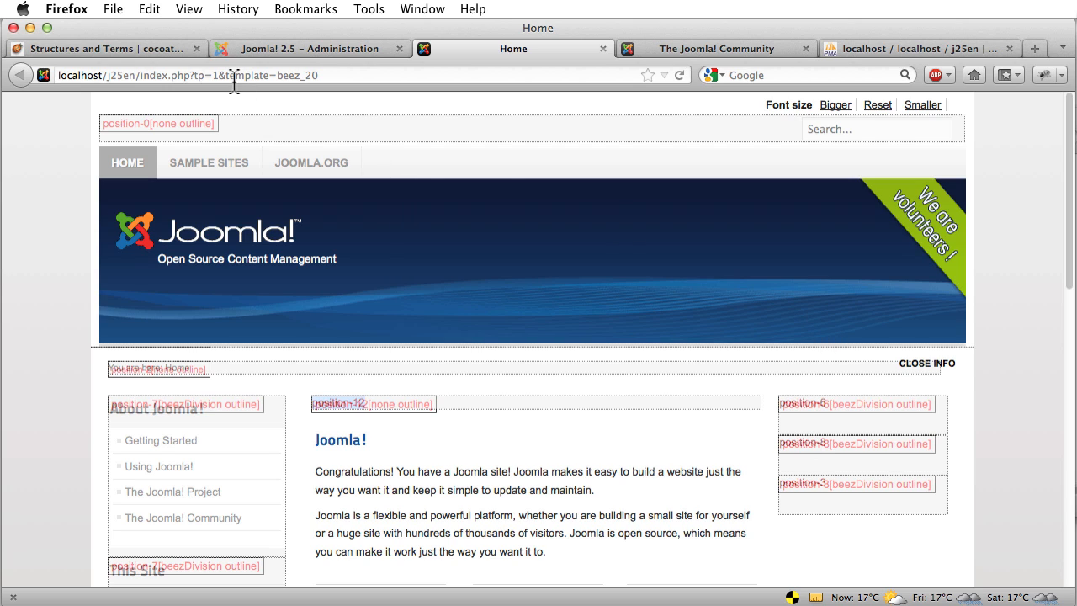
Strip ?tp=1 and &template=beez_20 from the preview address to load plain index.php
left_click(218, 75)
left_click(217, 75)
left_click_drag(218, 75, 400, 74)
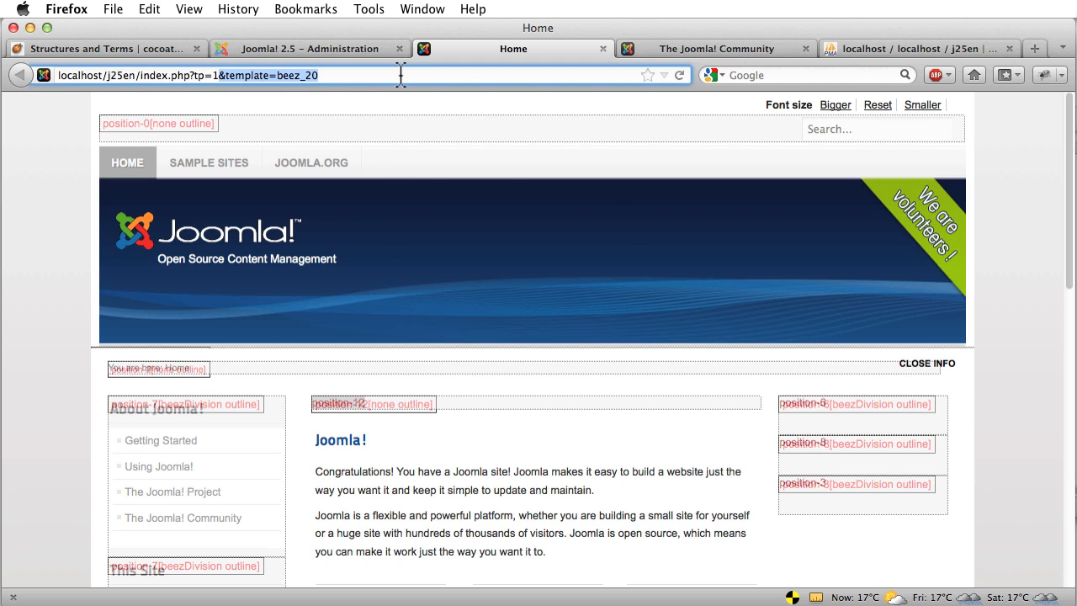
key("BackSpace")
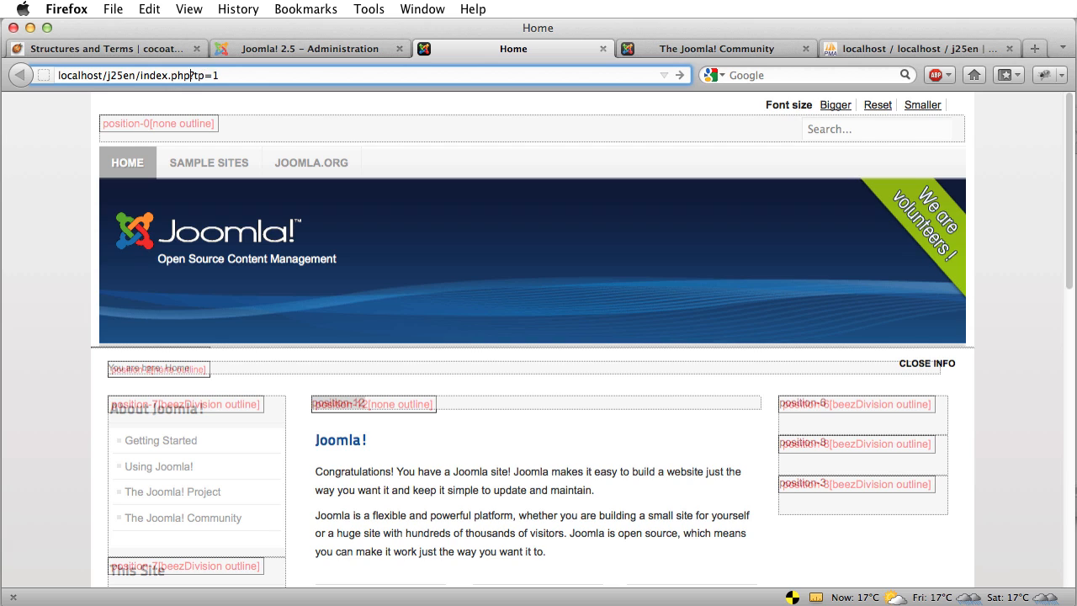
left_click_drag(220, 75, 190, 75)
key("BackSpace")
key("Return")
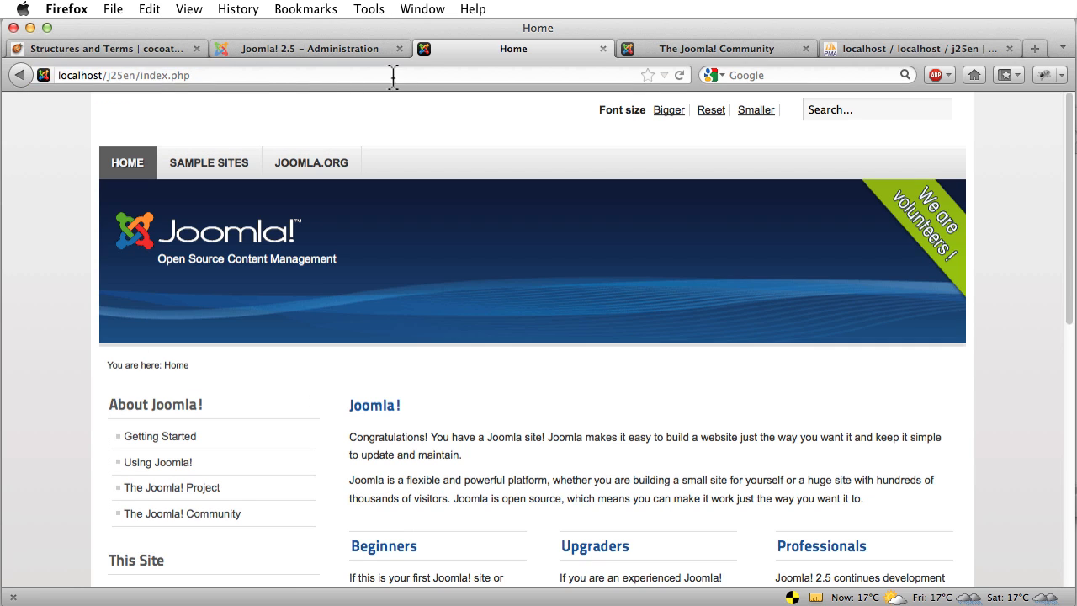
Reload the home page with ?tp=1 appended, then highlight tp=1 in the address
left_click(270, 75)
left_click(294, 75)
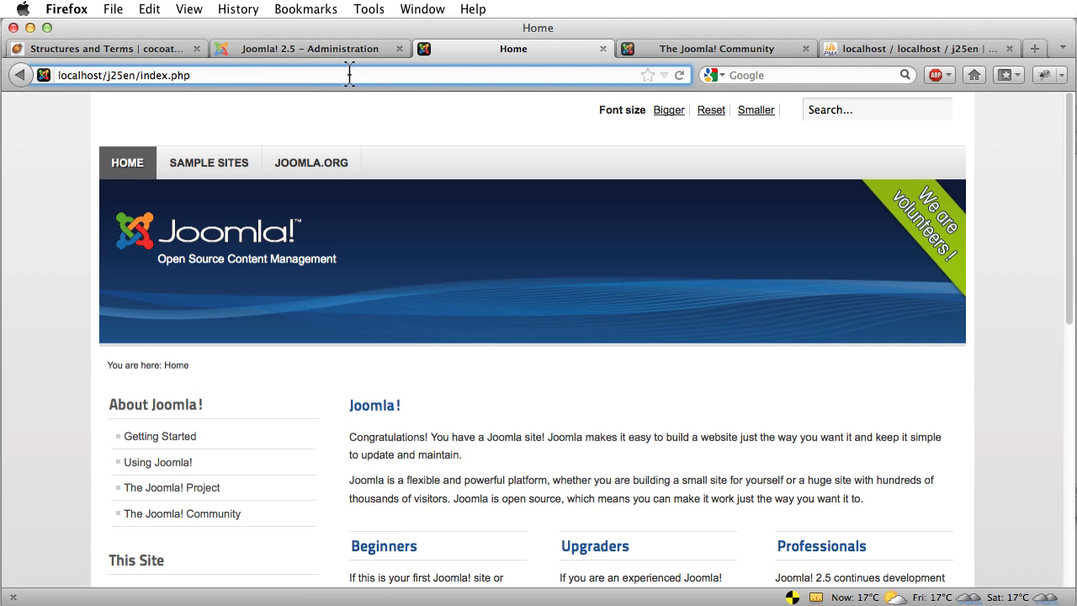
type("?")
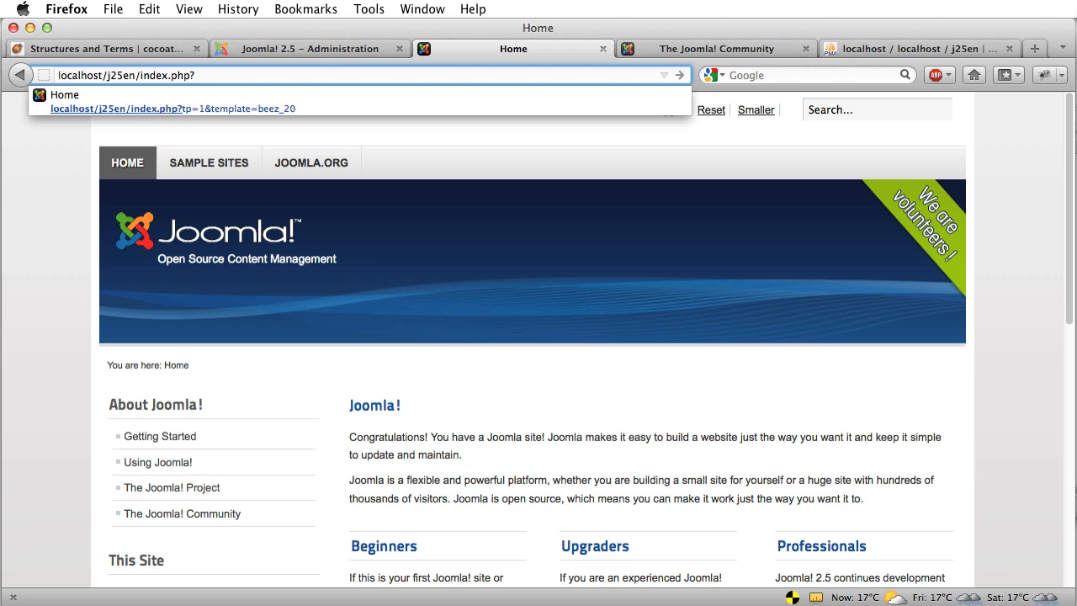
type("tp=1")
key("Return")
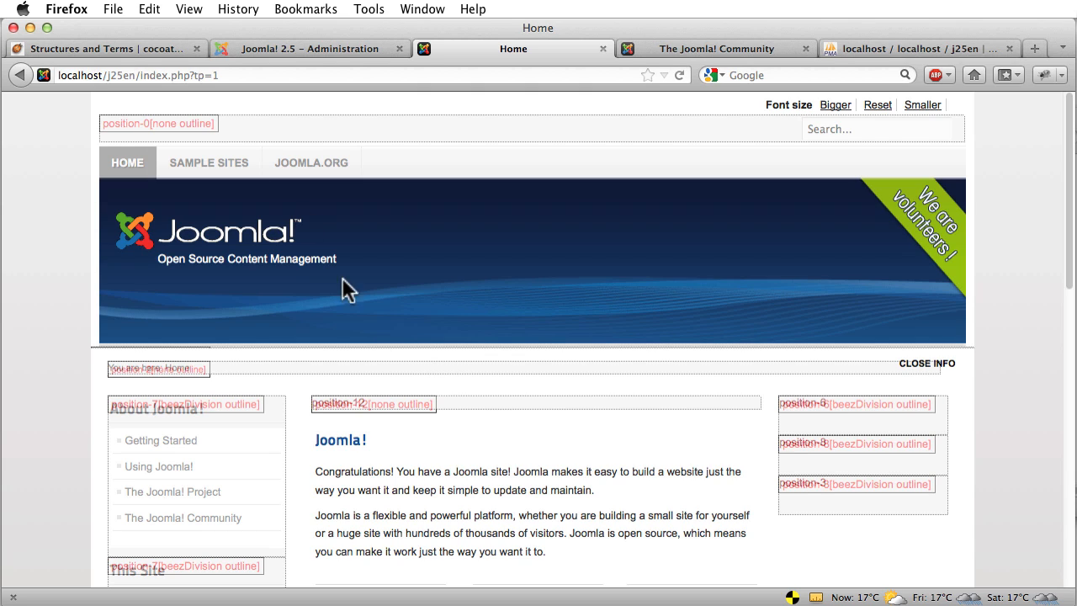
left_click(226, 75)
left_click(203, 75)
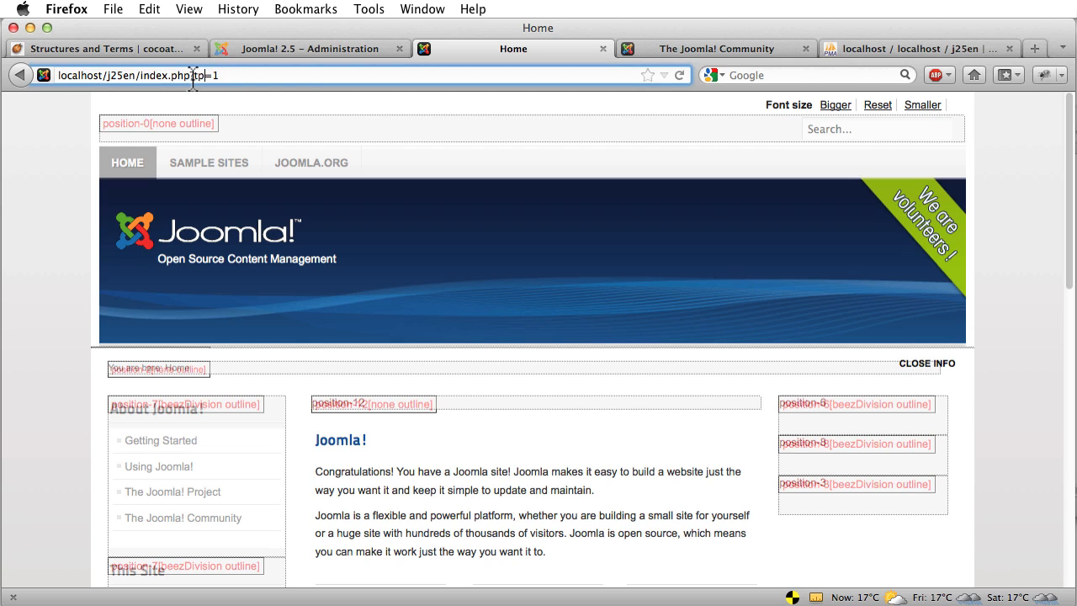
left_click_drag(193, 75, 297, 84)
Scroll the Structures and Terms chapter past Templates to the Plug-ins and Components headings
left_click(116, 48)
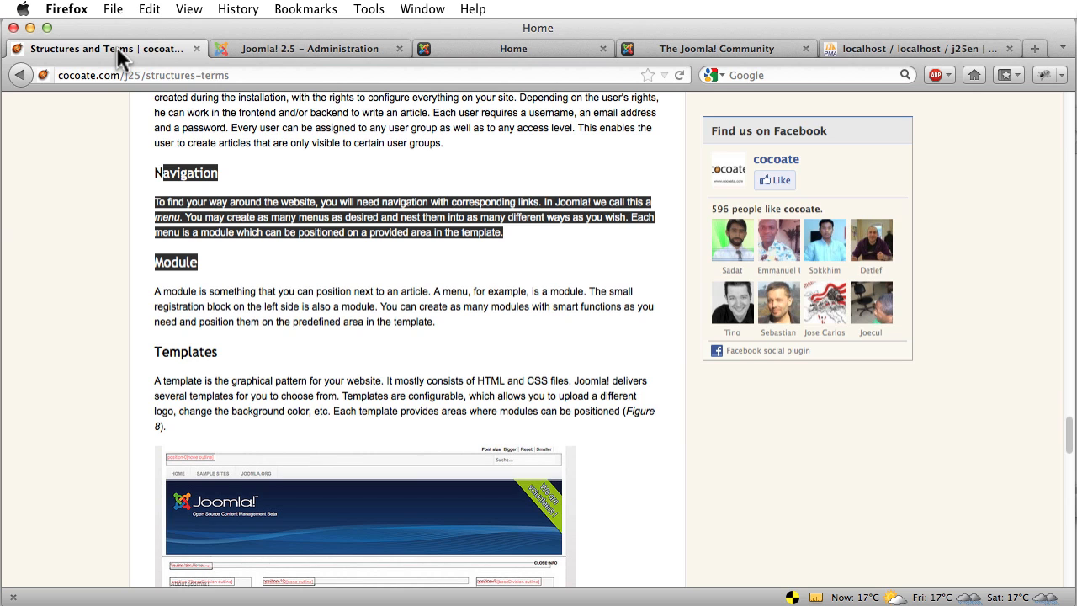
left_click(103, 273)
scroll(106, 266, "down", 5)
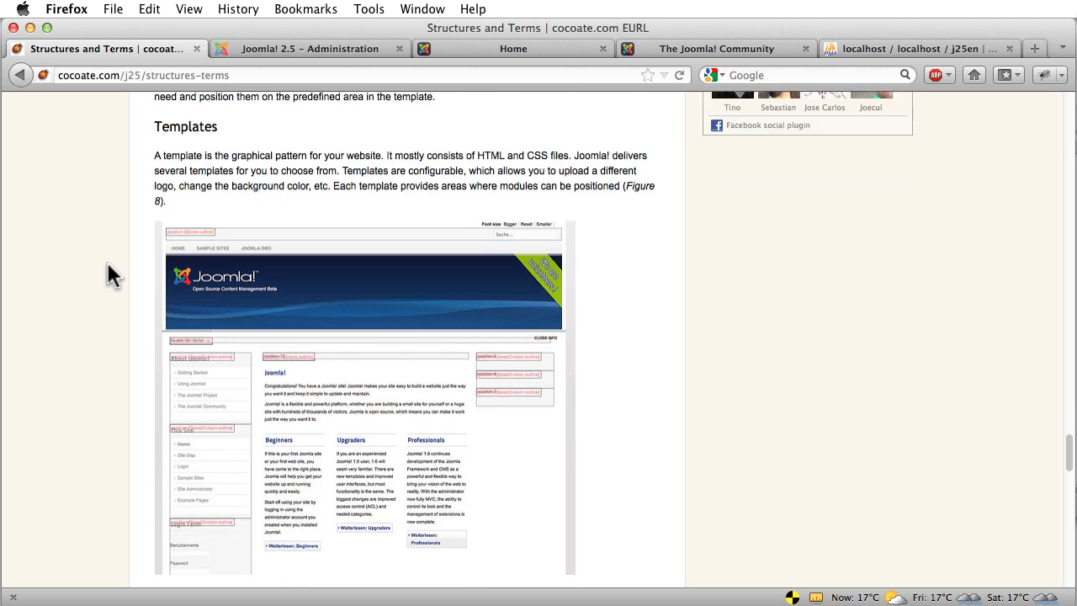
scroll(107, 265, "down", 5)
scroll(108, 263, "down", 3)
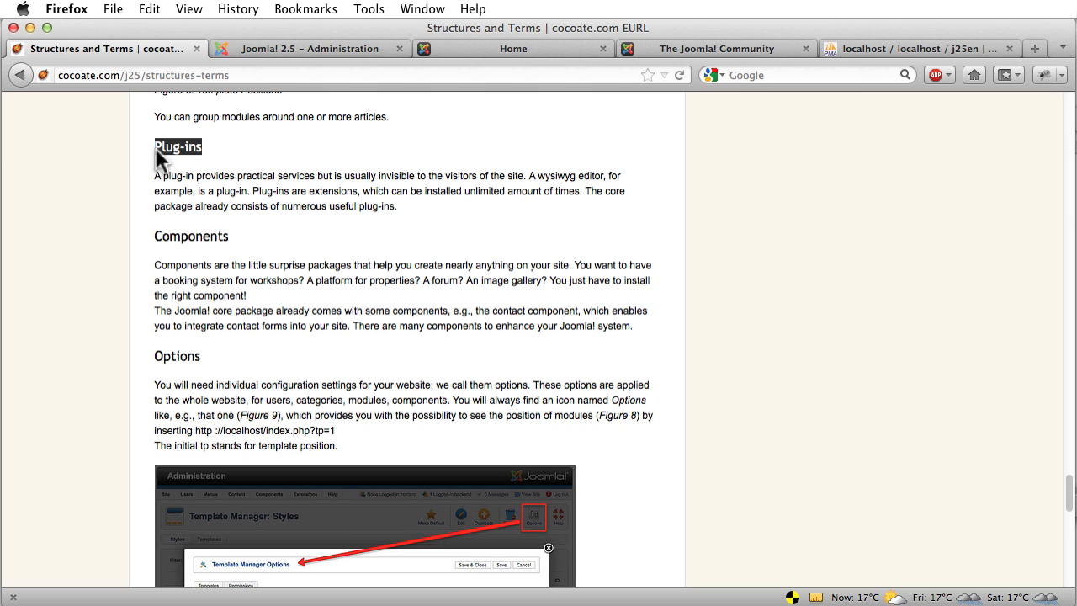
left_click_drag(228, 236, 134, 243)
left_click(217, 223)
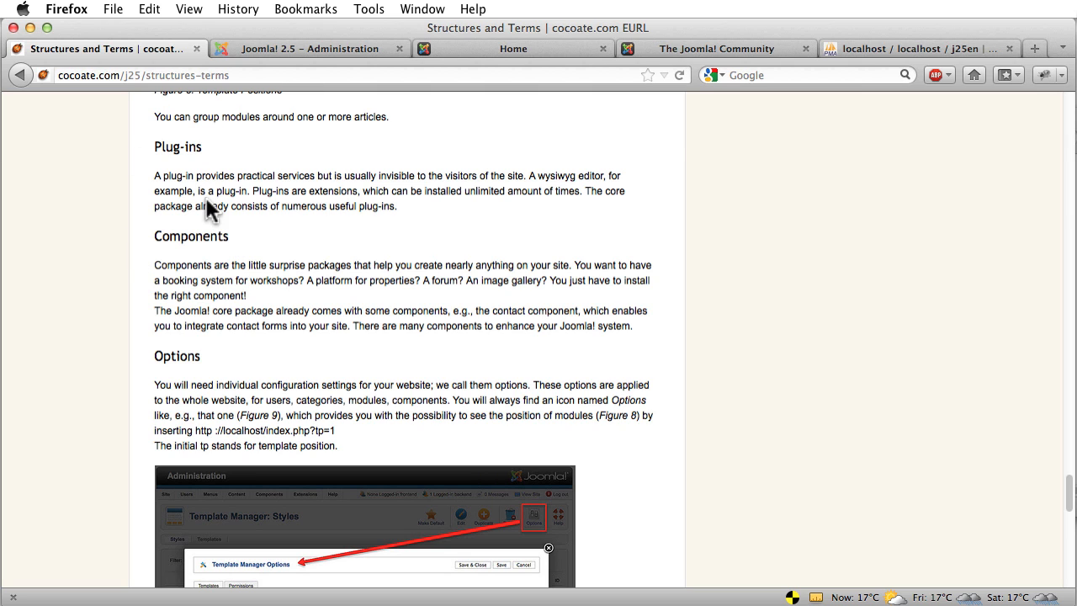
Return to Administration and choose Content > Article Manager
left_click(295, 47)
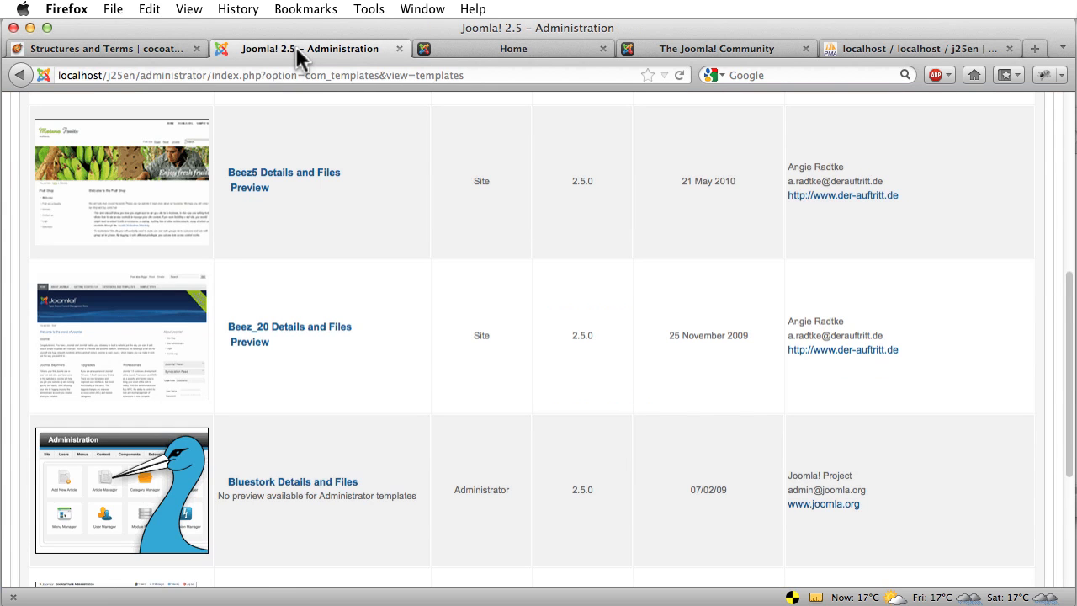
scroll(358, 226, "up", 2)
scroll(358, 226, "up", 6)
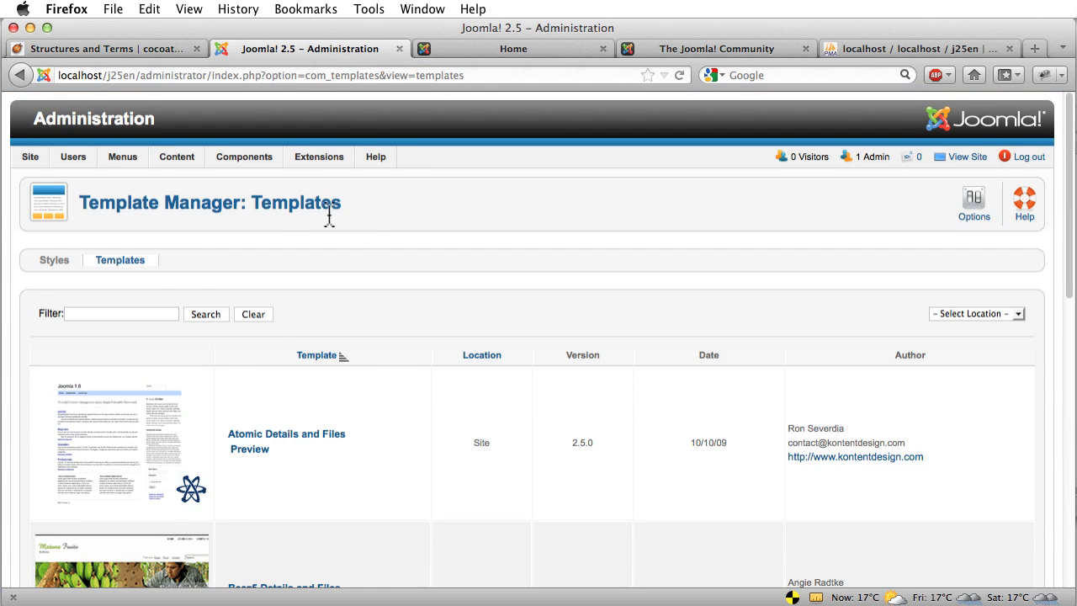
mouse_move(125, 162)
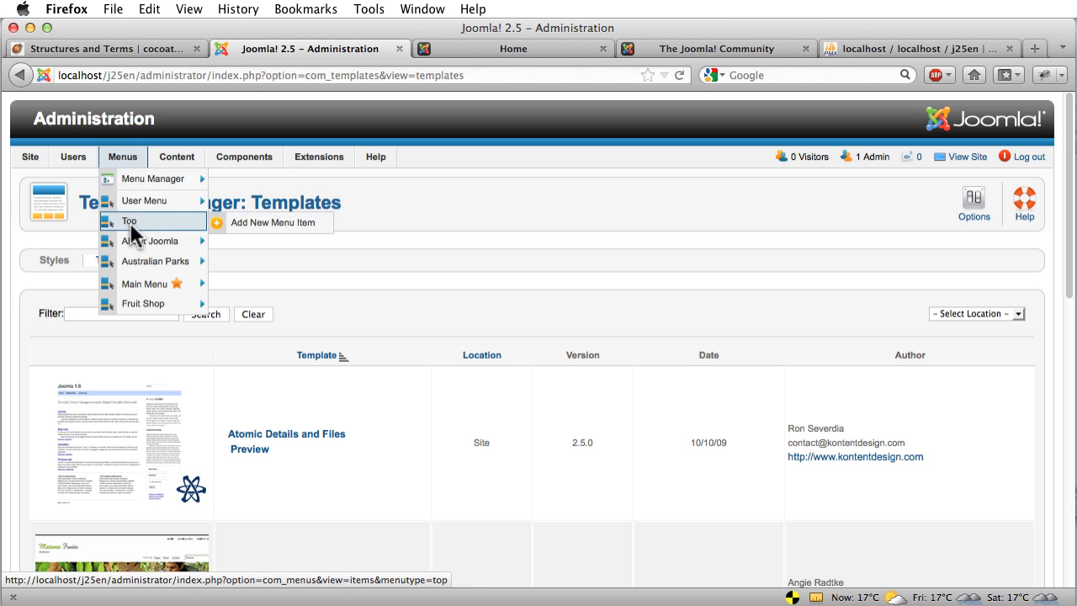
left_click(167, 177)
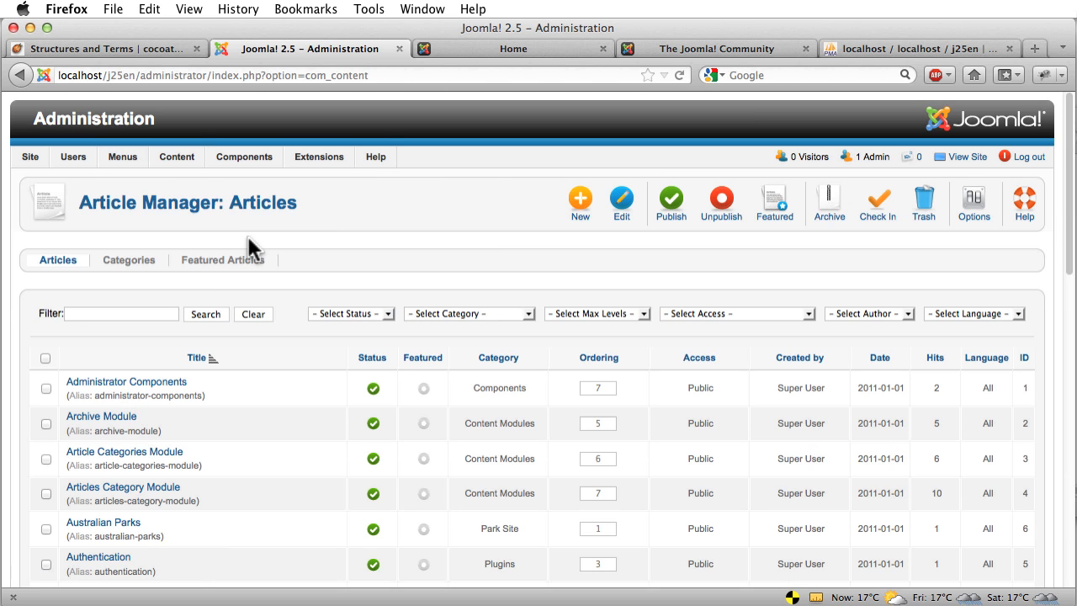
left_click(577, 217)
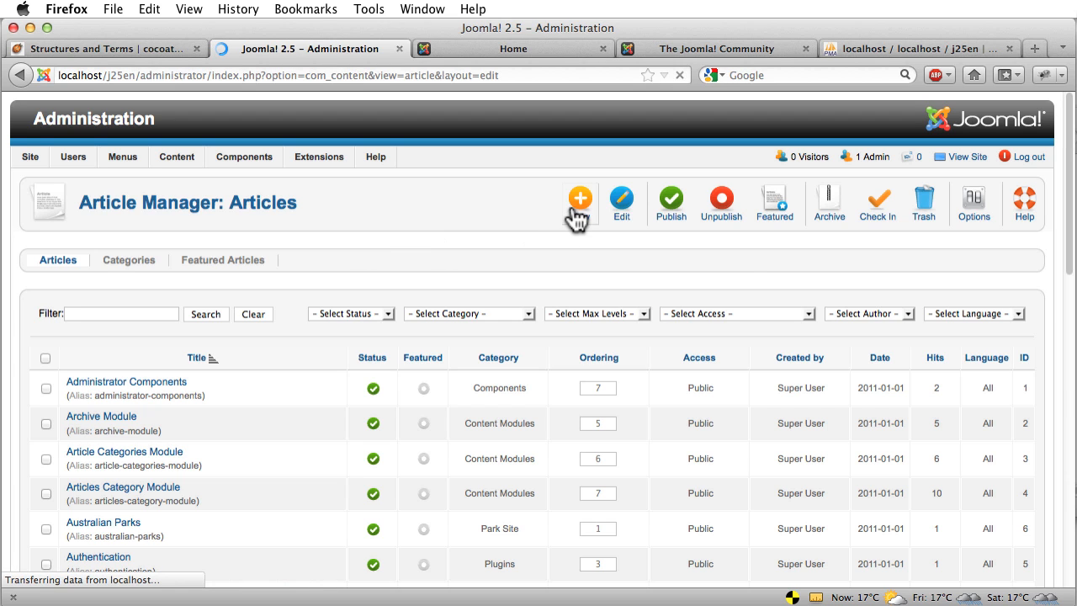
scroll(511, 251, "down", 2)
scroll(510, 251, "down", 5)
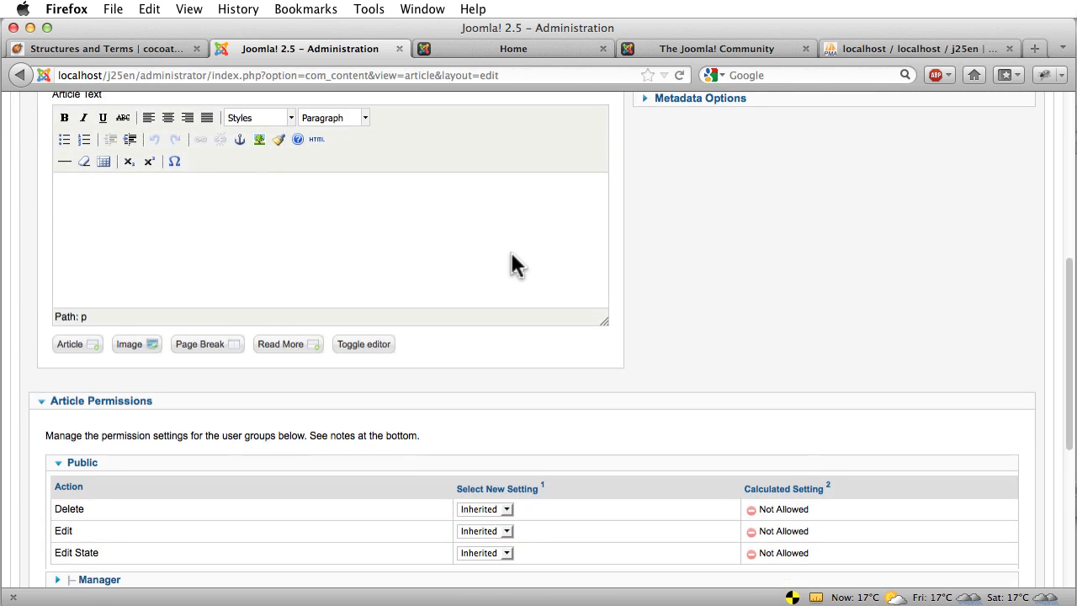
scroll(511, 251, "up", 1)
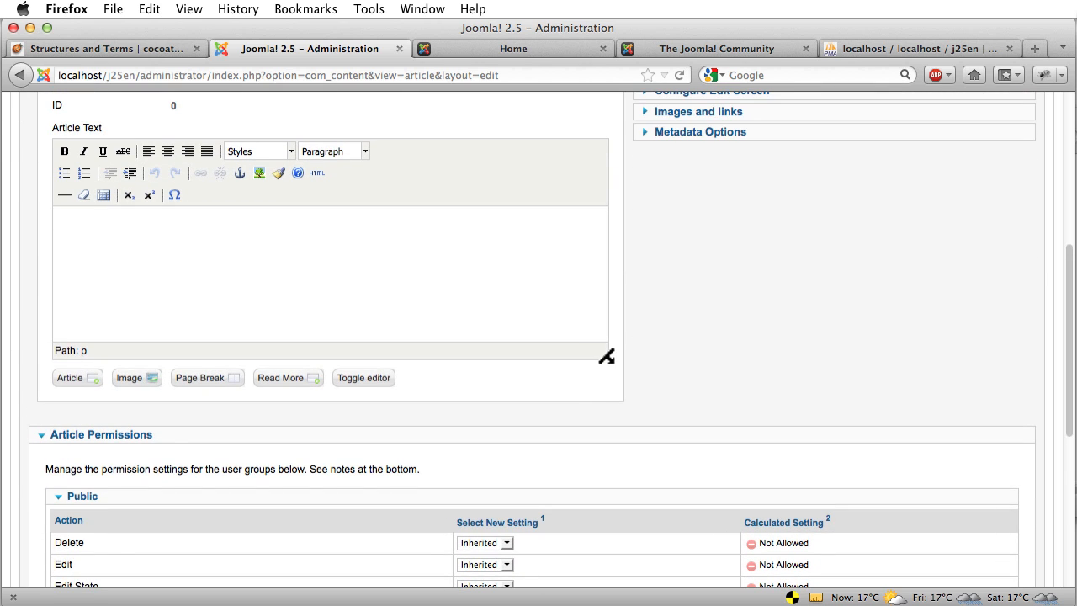
left_click_drag(605, 357, 644, 479)
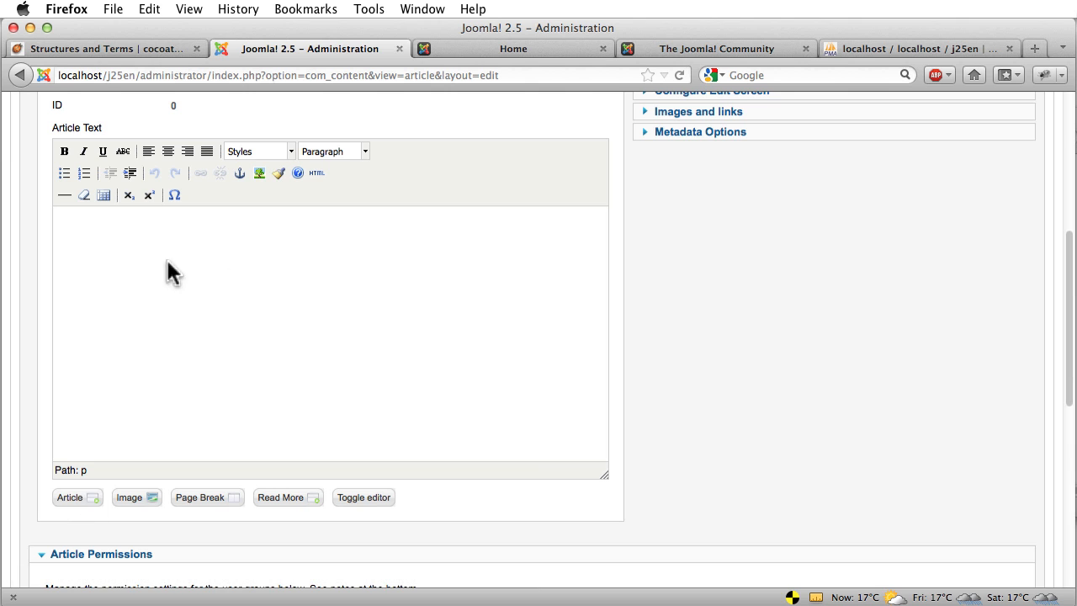
scroll(777, 460, "up", 5)
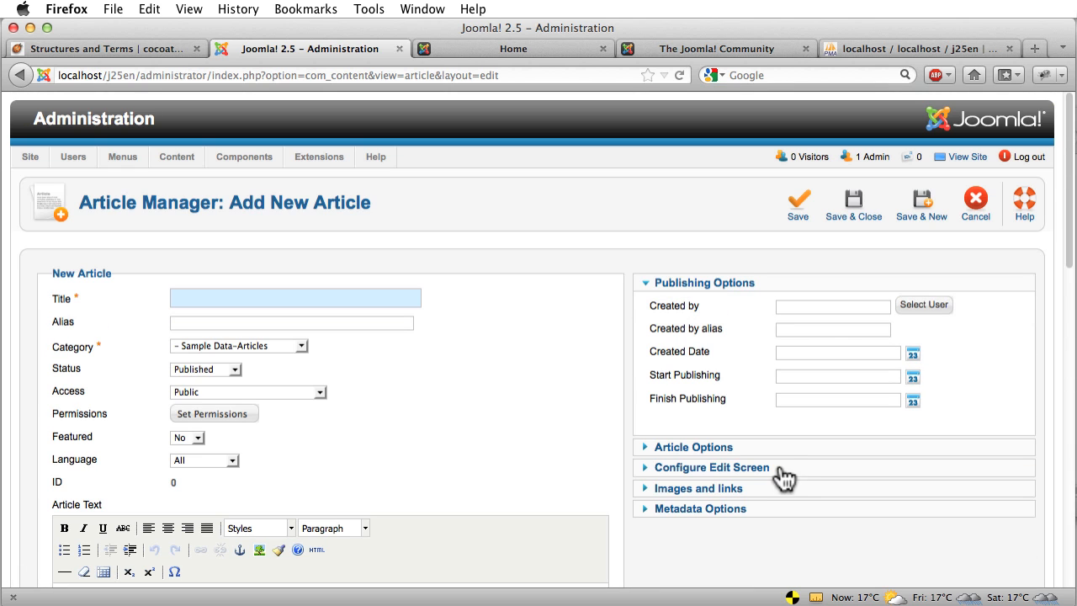
left_click(978, 216)
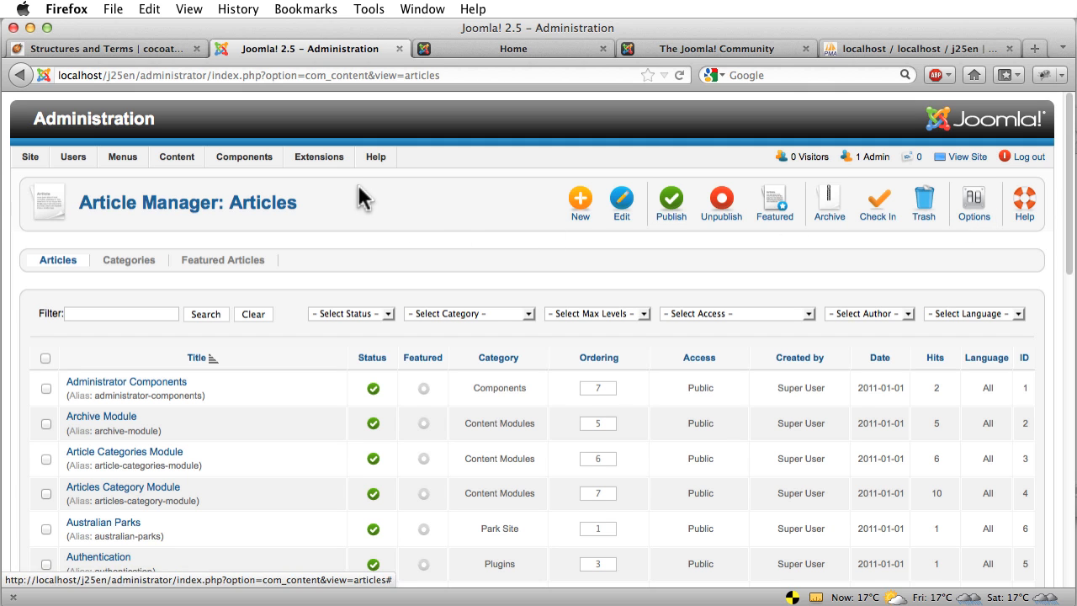
Open the Plug-in Manager and filter the plug-in type to editors
mouse_move(324, 160)
left_click(330, 222)
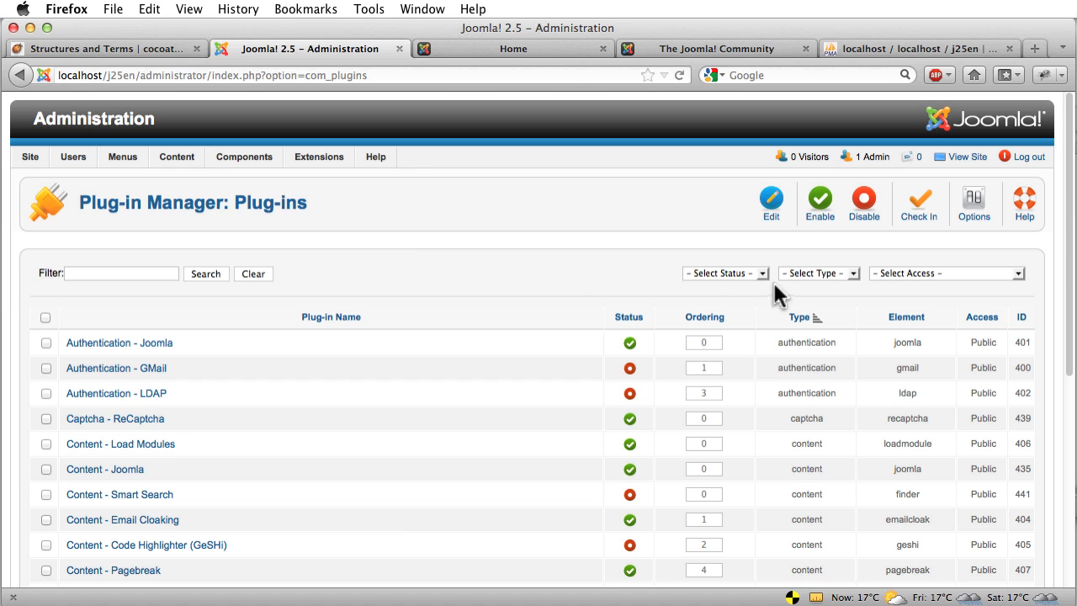
left_click(820, 273)
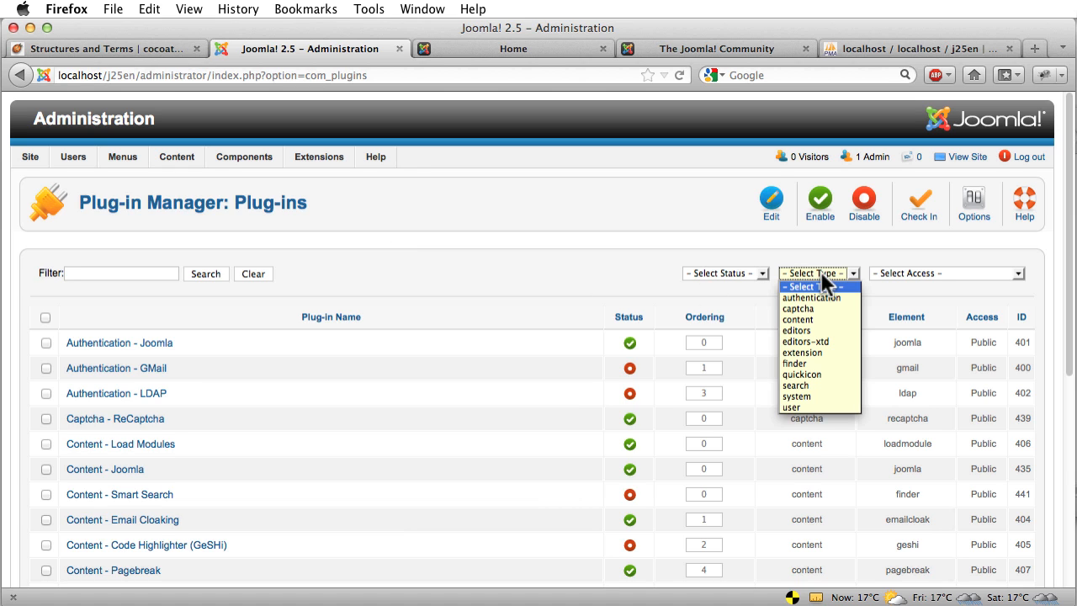
left_click(797, 331)
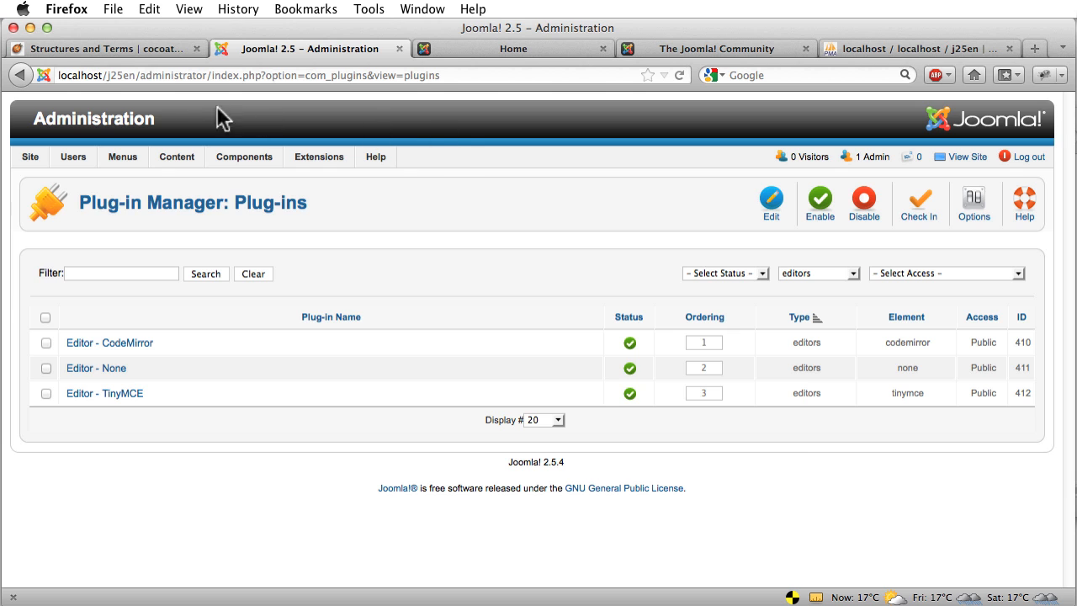
Highlight the chapter's Components paragraph, then clear the address on The Joomla! Community tab
left_click(128, 48)
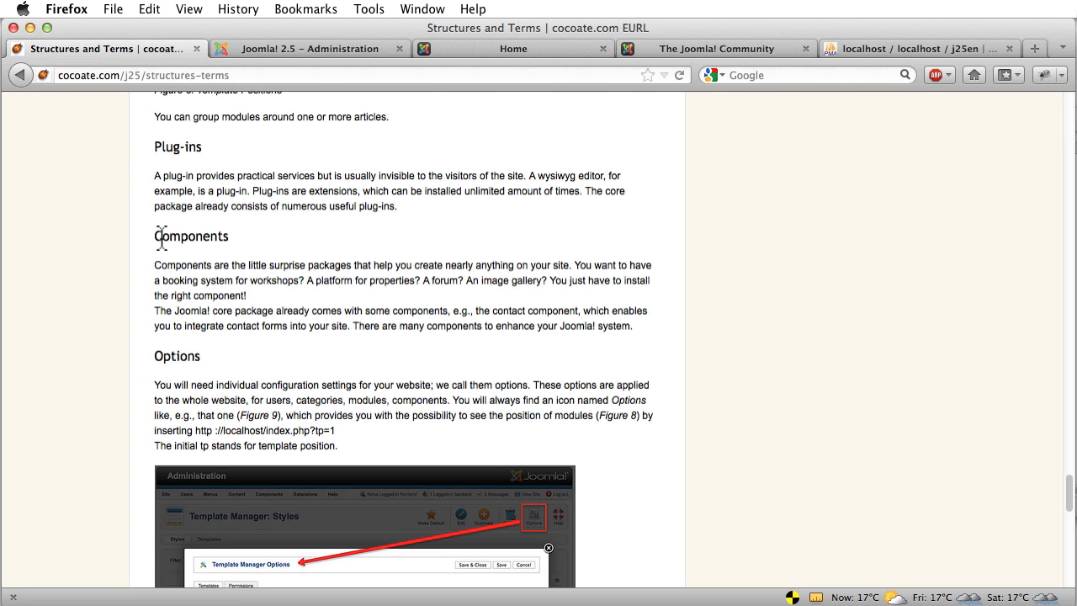
left_click_drag(156, 236, 585, 329)
left_click(649, 50)
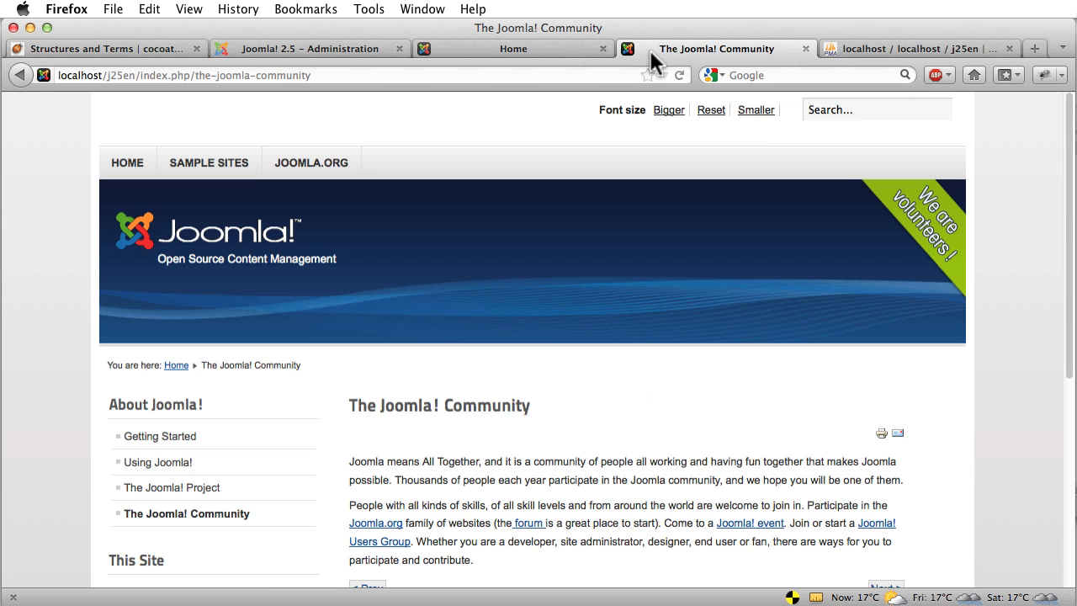
left_click(441, 75)
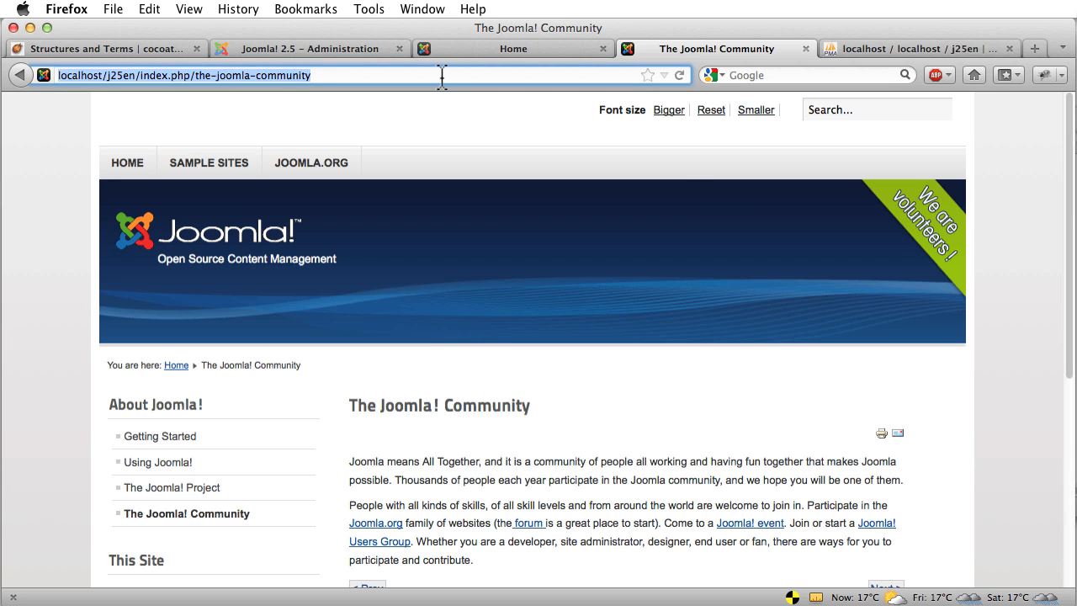
type("ext")
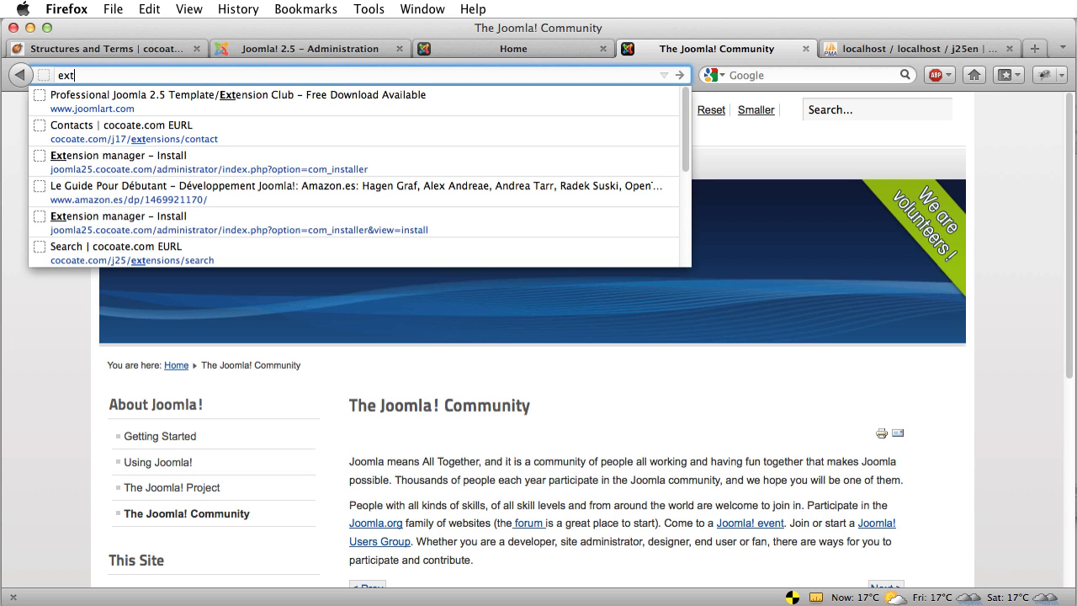
type("ensi")
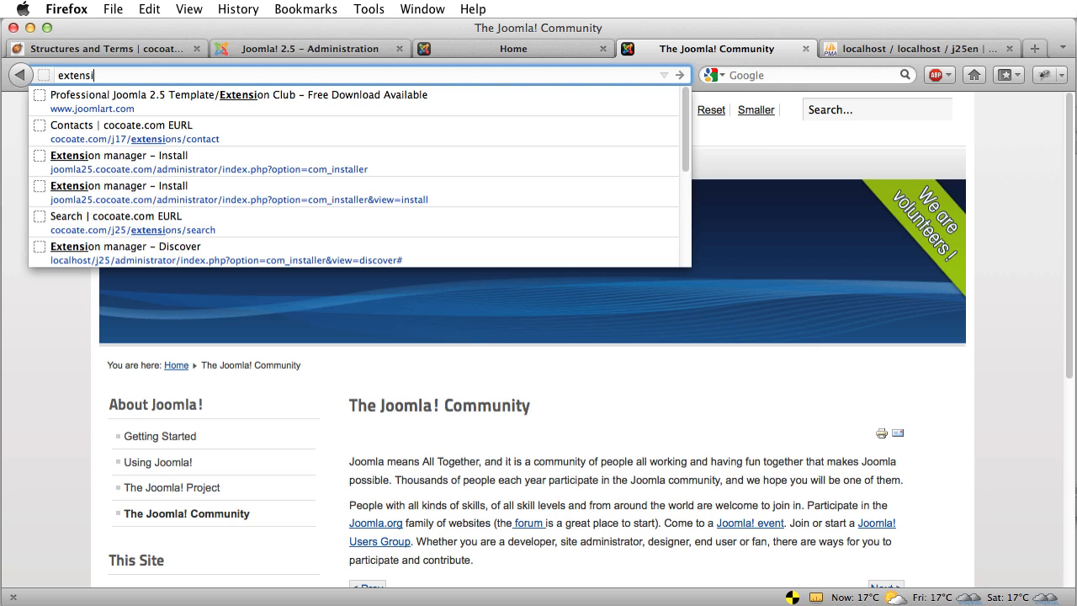
key("BackSpace")
key("BackSpace")
key("BackSpace")
key("BackSpace")
key("BackSpace")
key("BackSpace")
key("BackSpace")
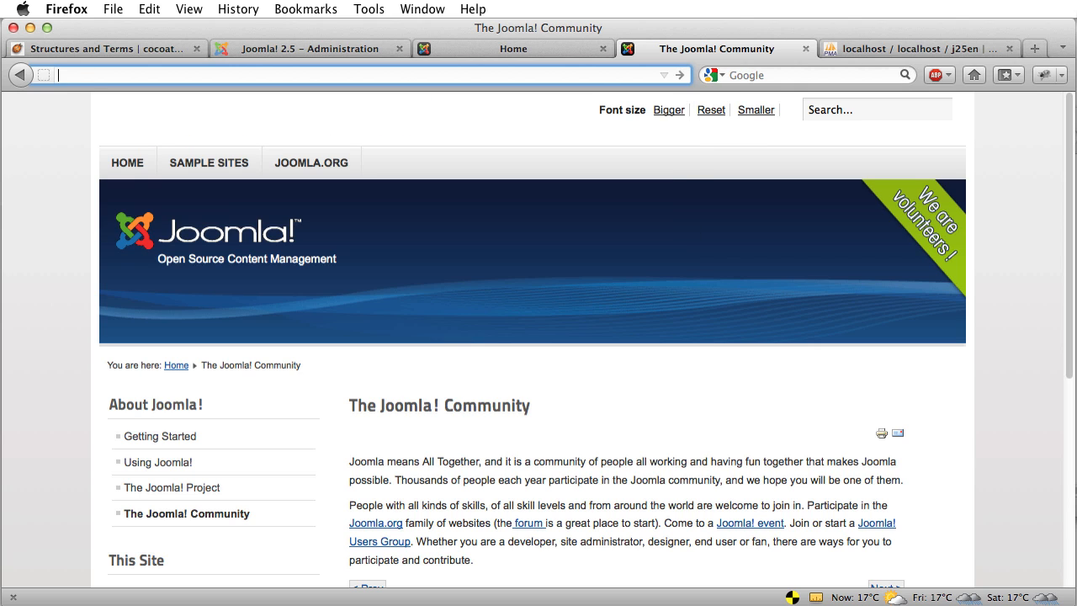
Load joomla.org, open the Extensions Directory, and highlight its 9249 extensions count
type("joomla")
key("Down")
key("Down")
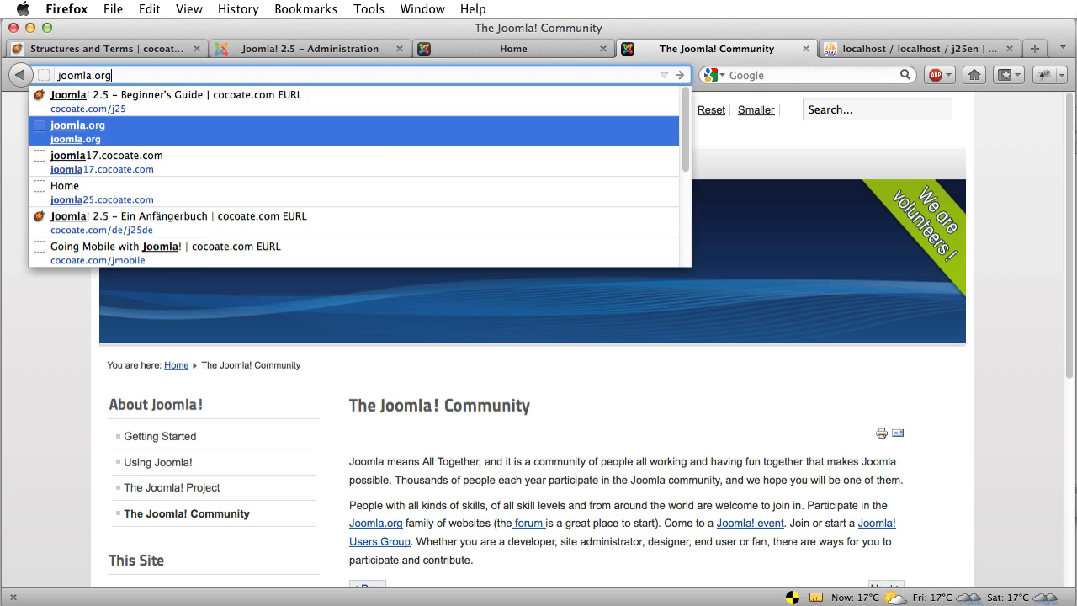
key("Return")
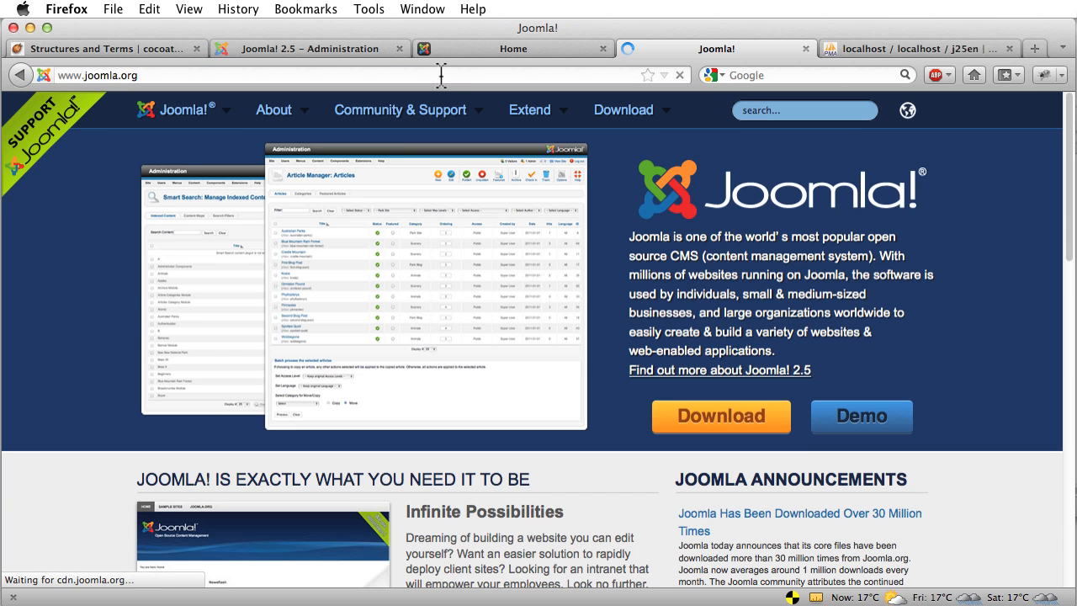
mouse_move(526, 119)
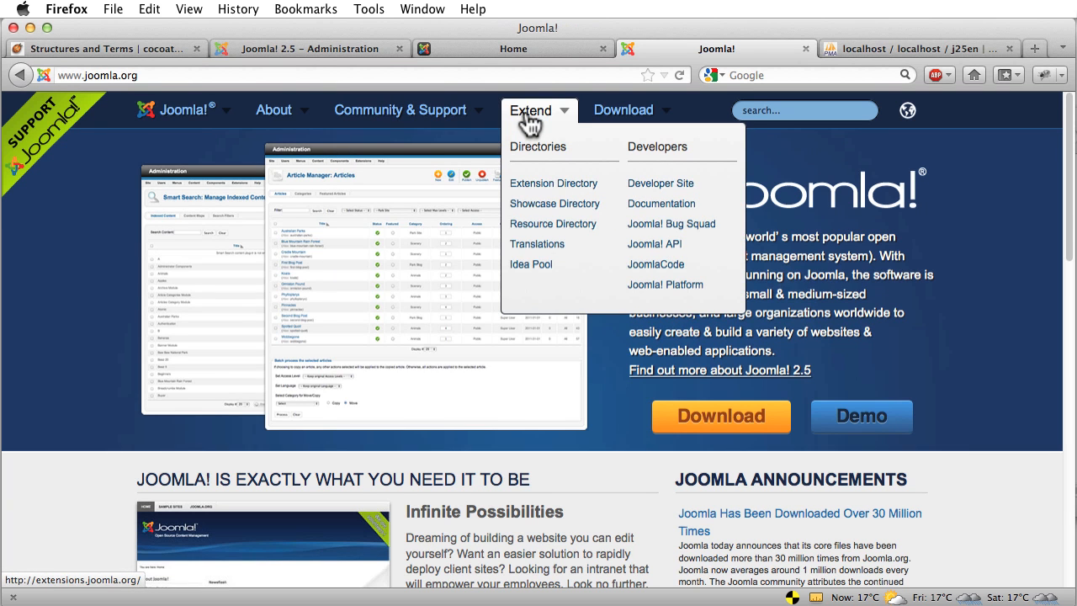
left_click(522, 186)
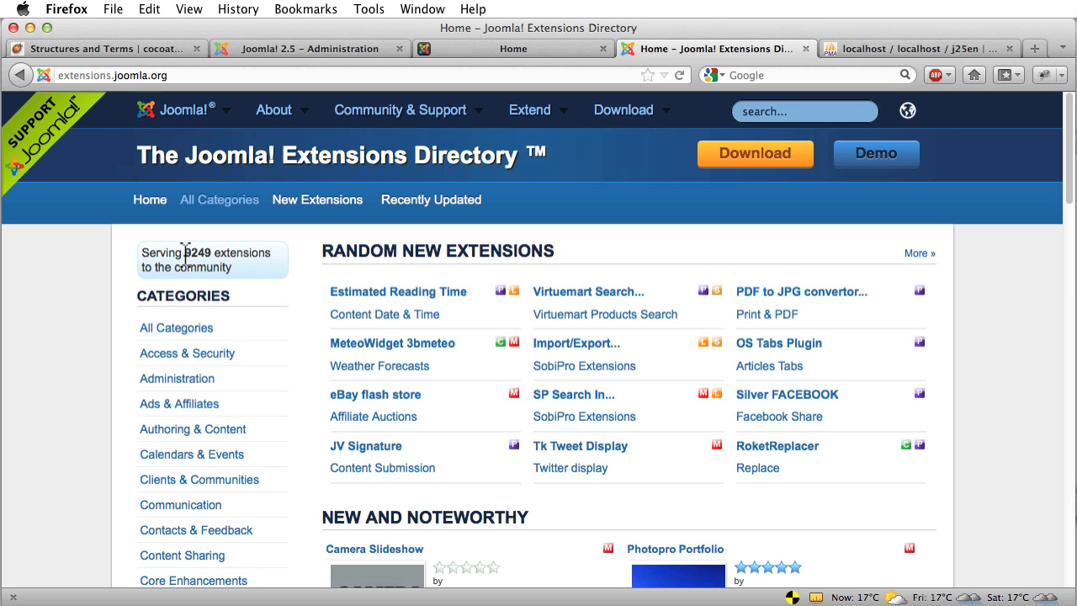
left_click_drag(186, 252, 212, 253)
View the site front page, then browse the Administration's Components menu and its submenus
left_click(454, 48)
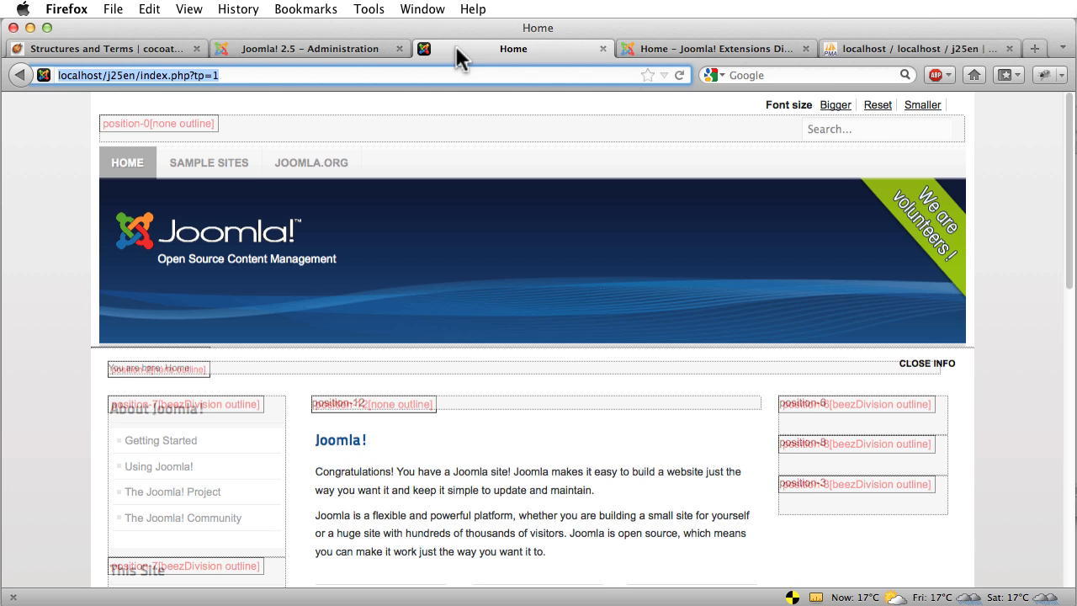
left_click(326, 46)
mouse_move(243, 153)
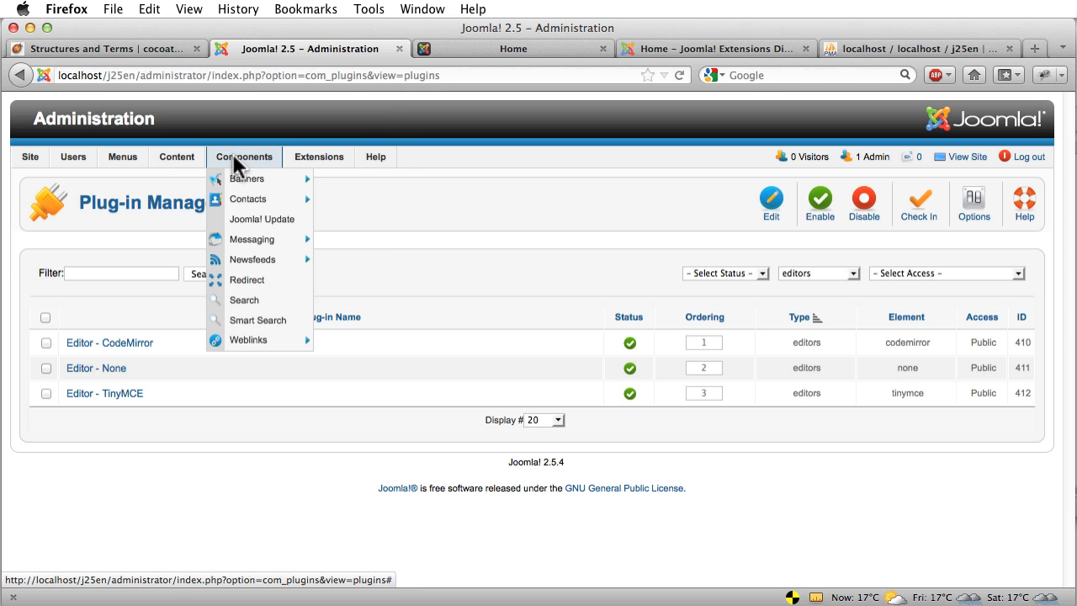
mouse_move(244, 184)
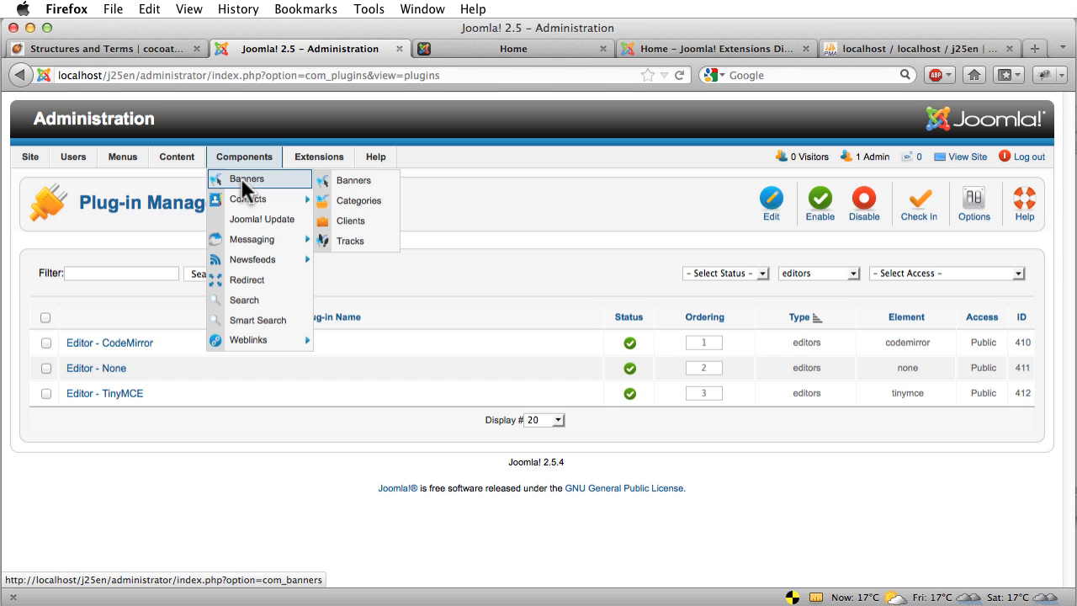
mouse_move(250, 202)
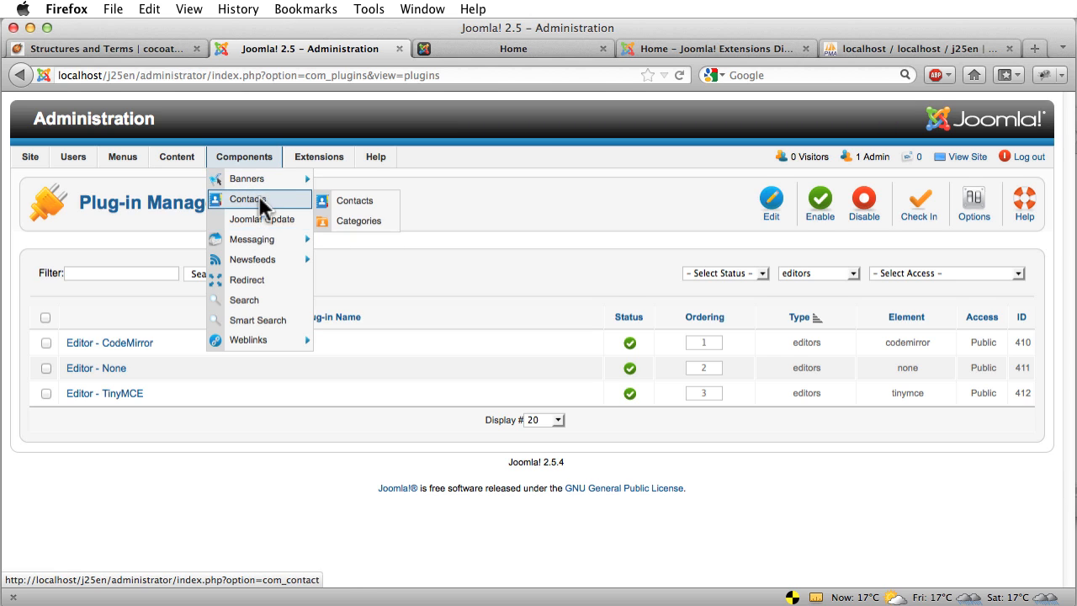
mouse_move(252, 237)
mouse_move(250, 261)
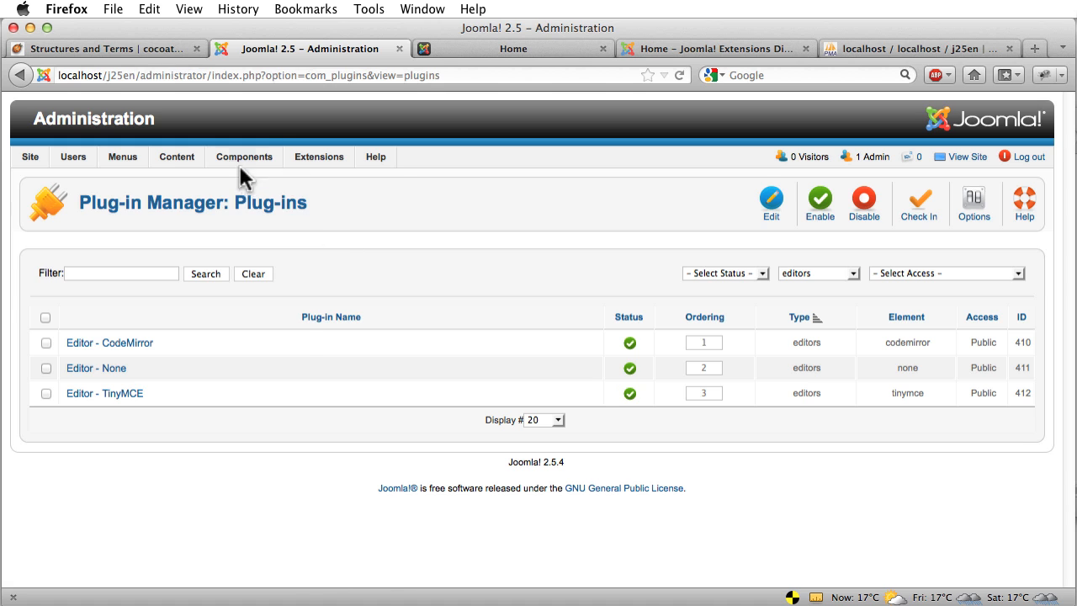
Clear the highlighted Components passage in the cocoate chapter and go back to Joomla's Plug-in Manager
left_click(125, 46)
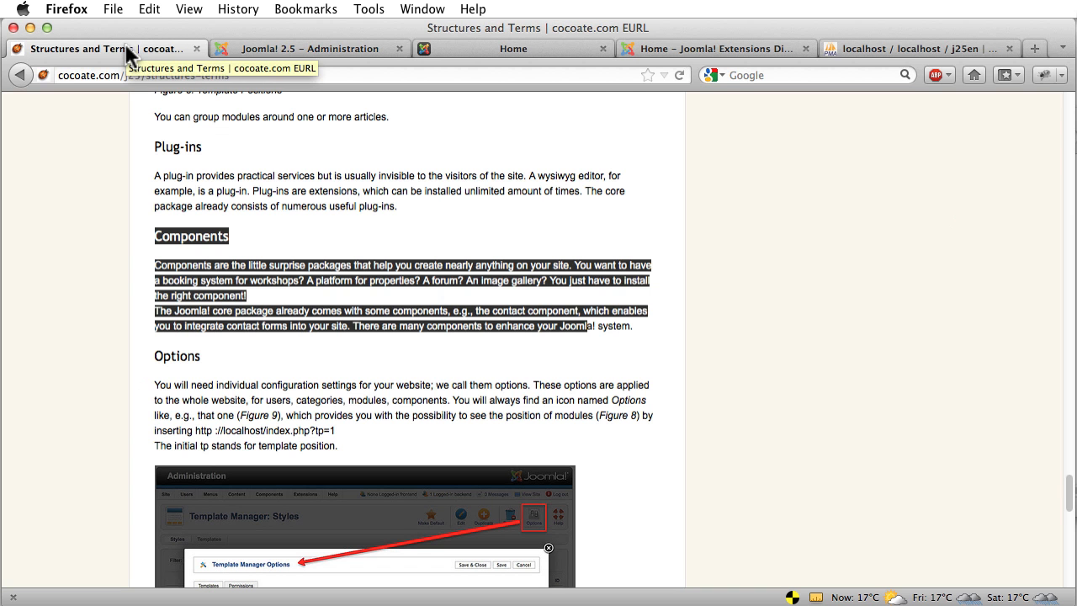
left_click(97, 240)
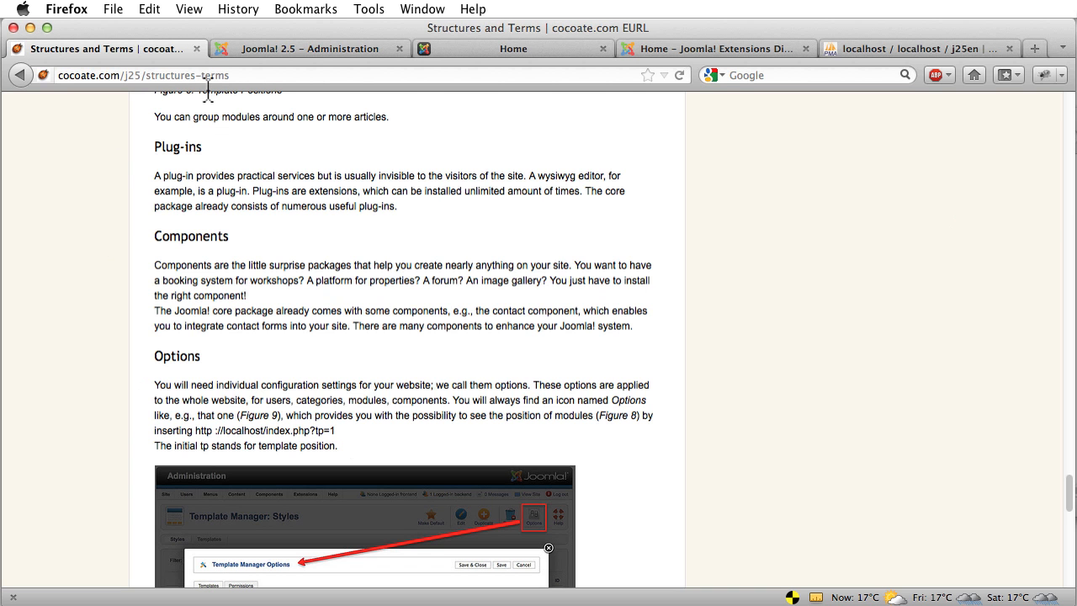
left_click(251, 48)
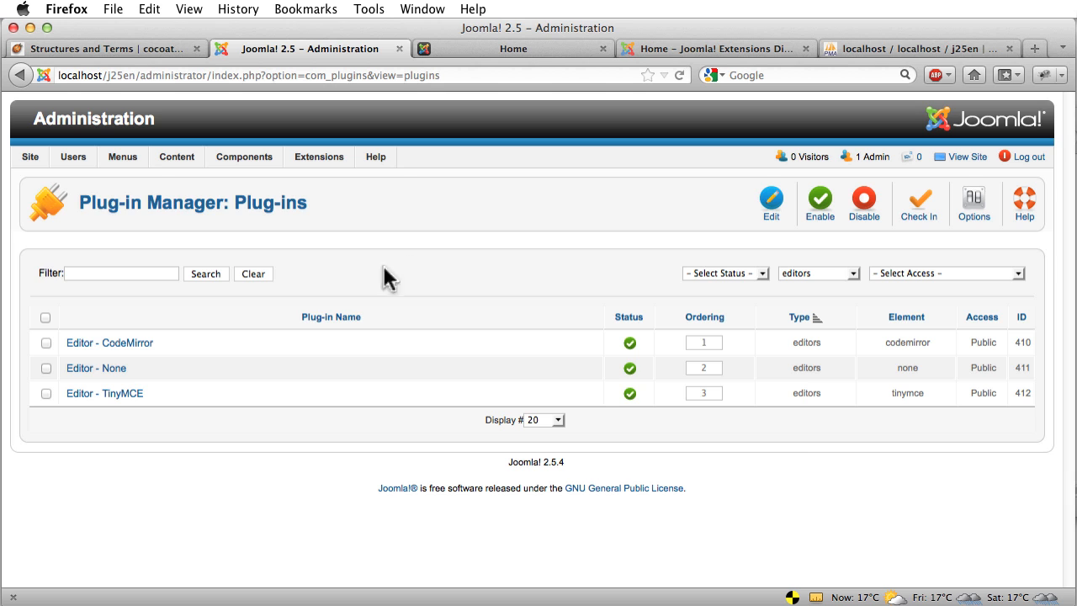
Open the Administrator Components article from the Article Manager for editing
mouse_move(178, 159)
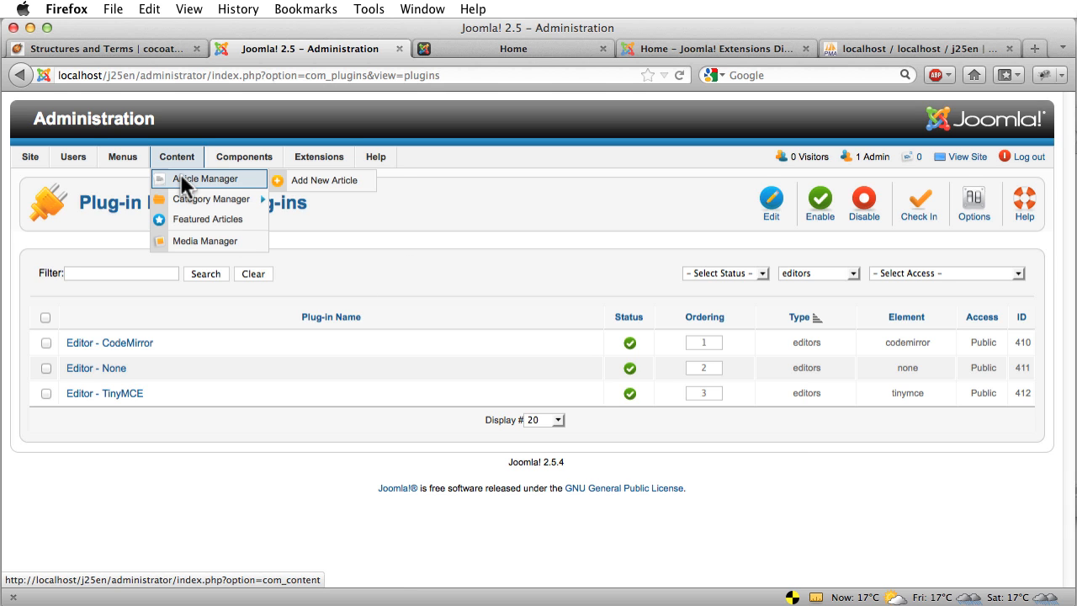
left_click(180, 176)
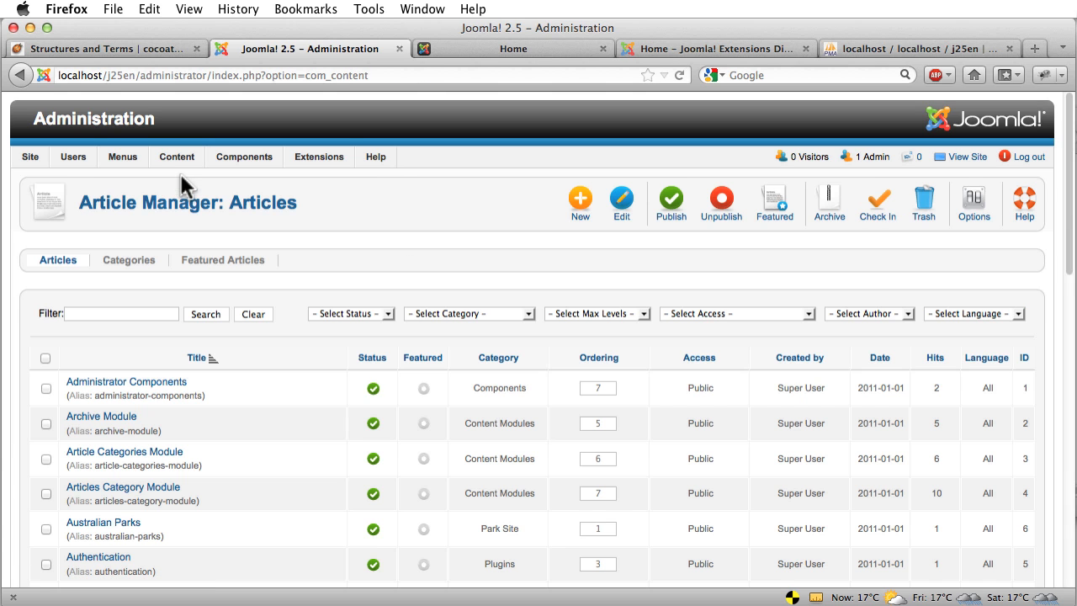
left_click(156, 385)
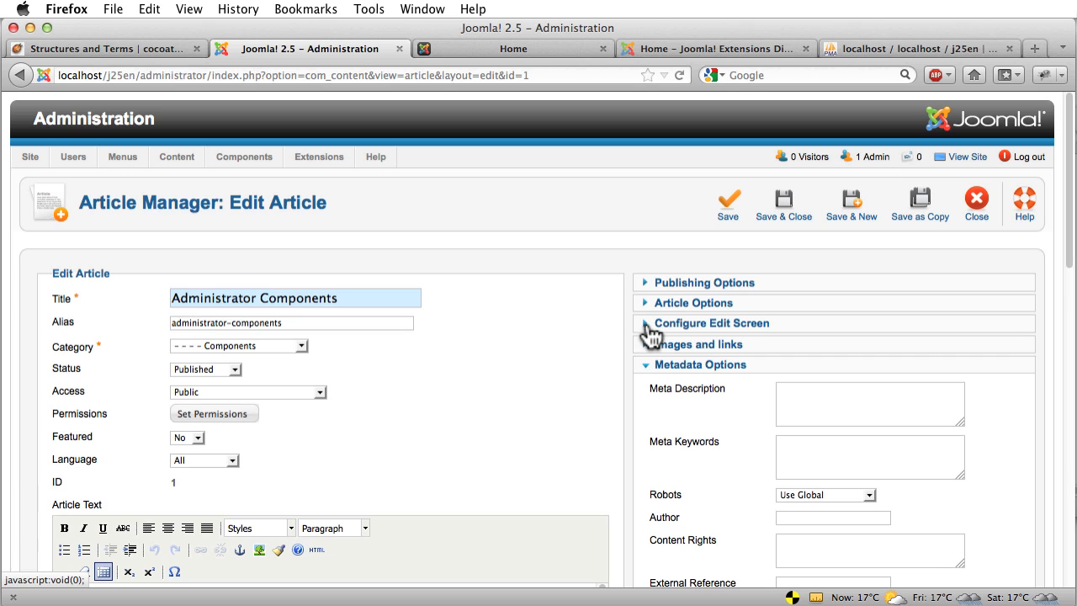
Expand Configure Edit Screen, Article Options and Publishing Options, then close the article back to the list
left_click(646, 324)
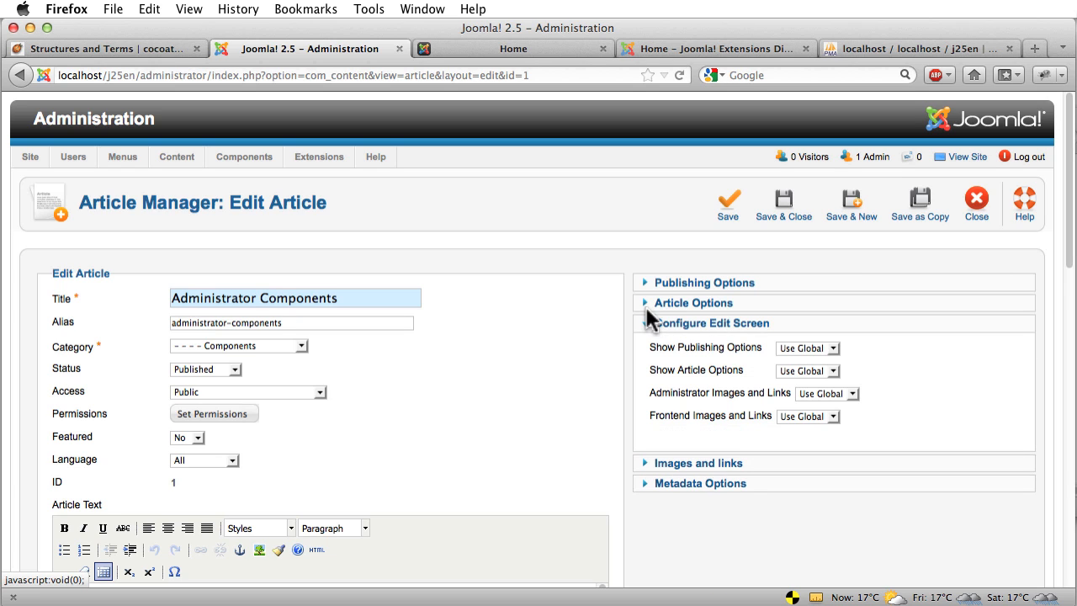
left_click(646, 304)
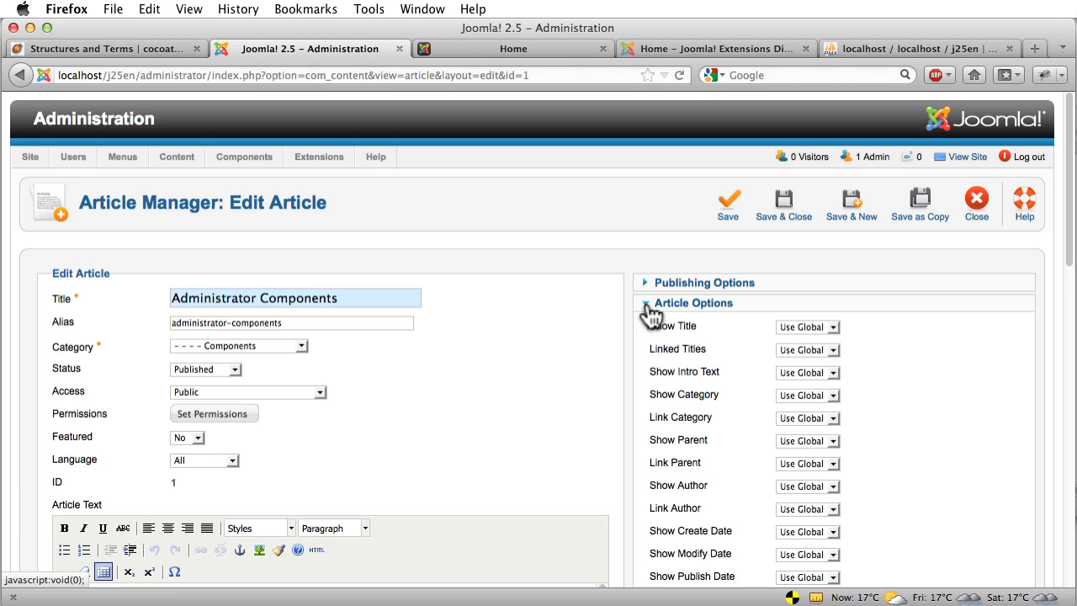
left_click(645, 283)
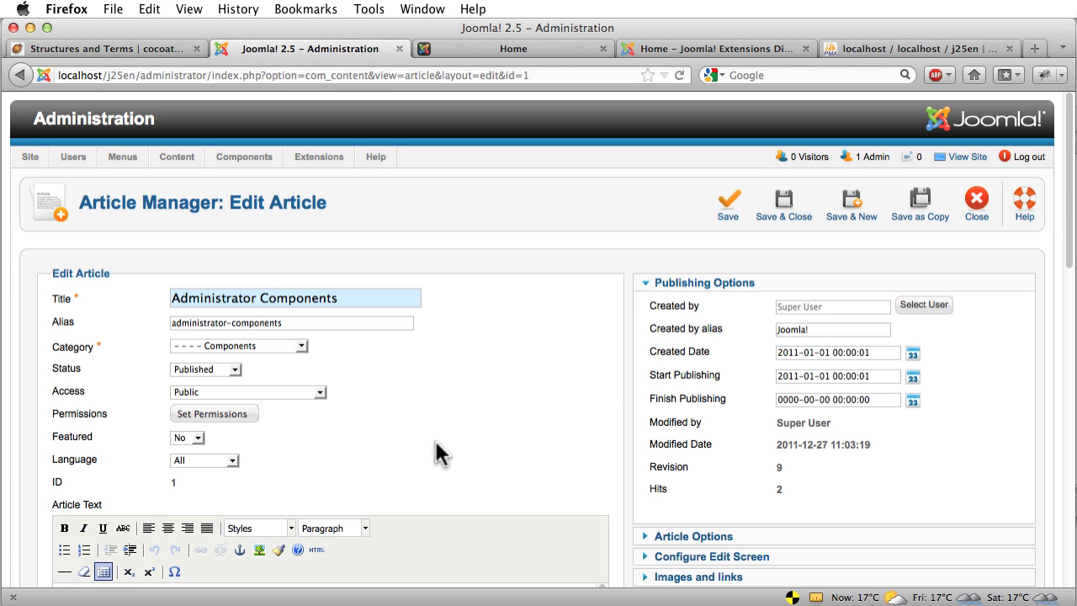
mouse_move(728, 303)
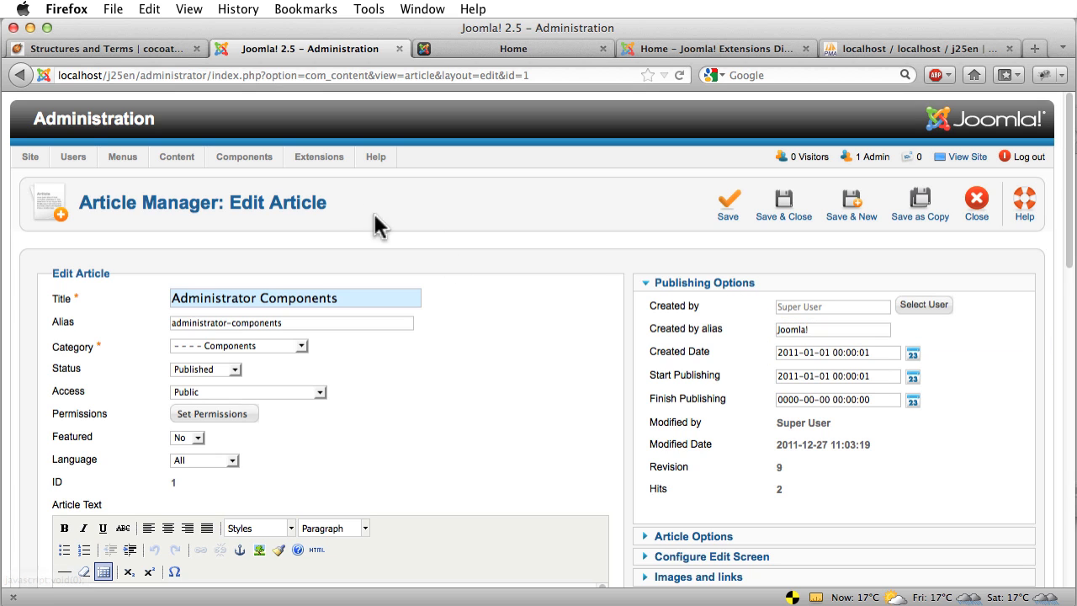
left_click(978, 221)
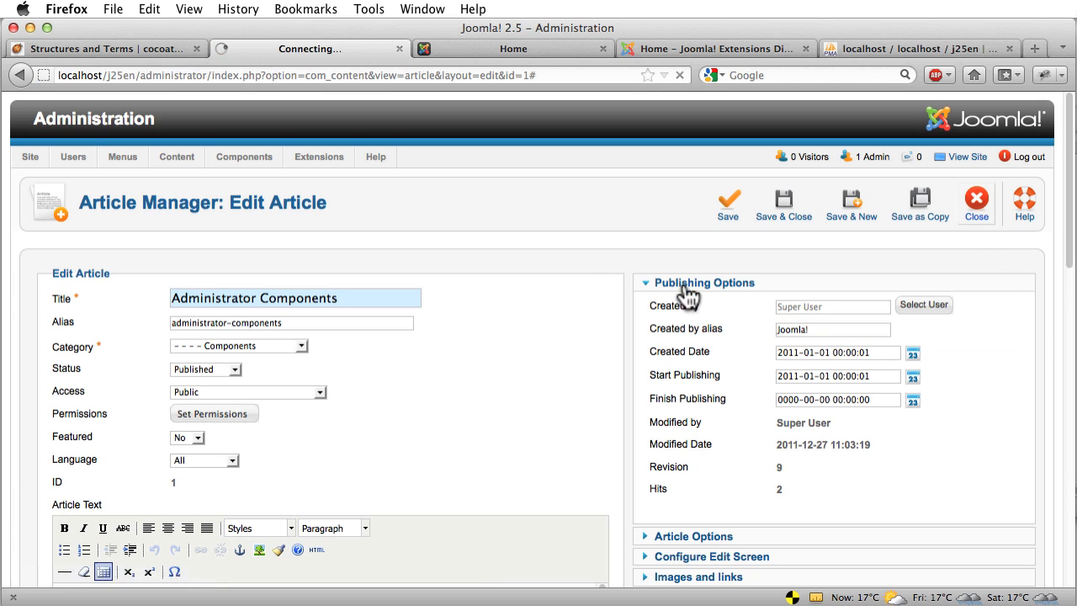
Open the About Joomla! module from the Module Manager and expand its Advanced Options (suffix _menu, cache 900)
mouse_move(318, 160)
left_click(316, 198)
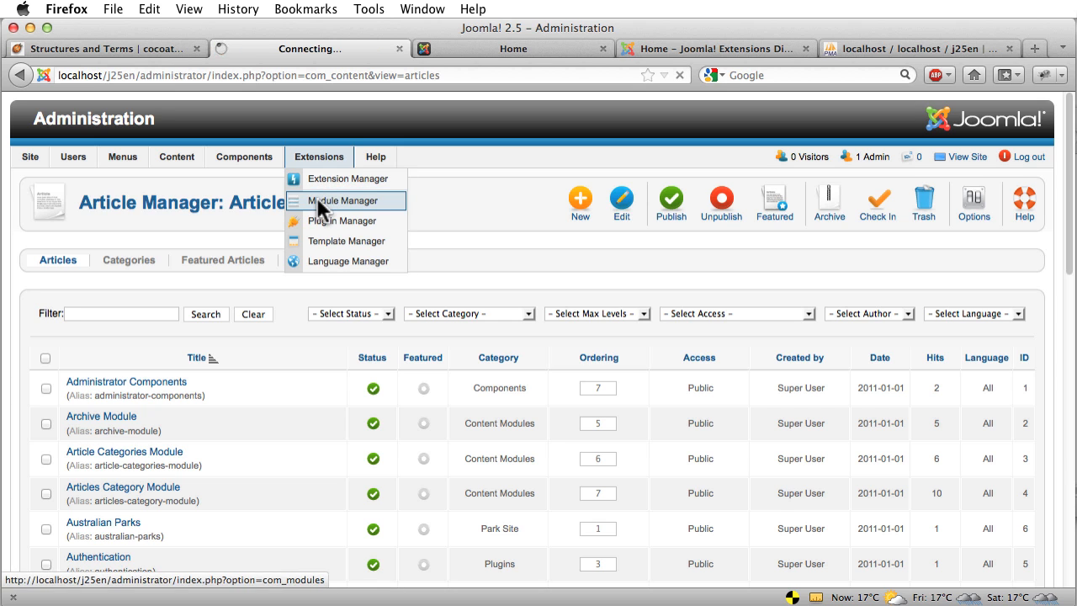
left_click(126, 393)
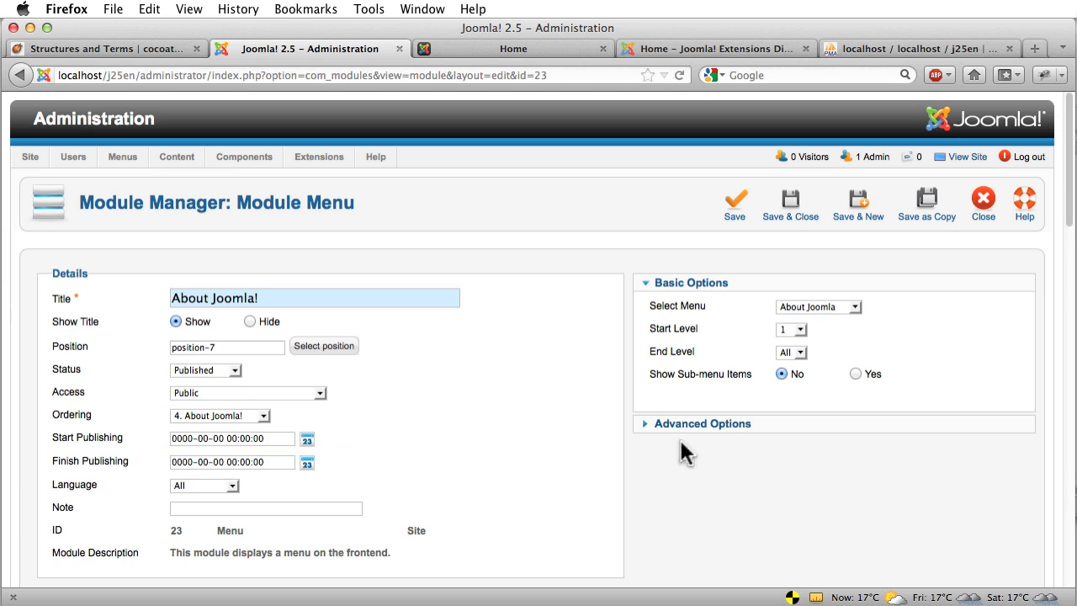
left_click(643, 424)
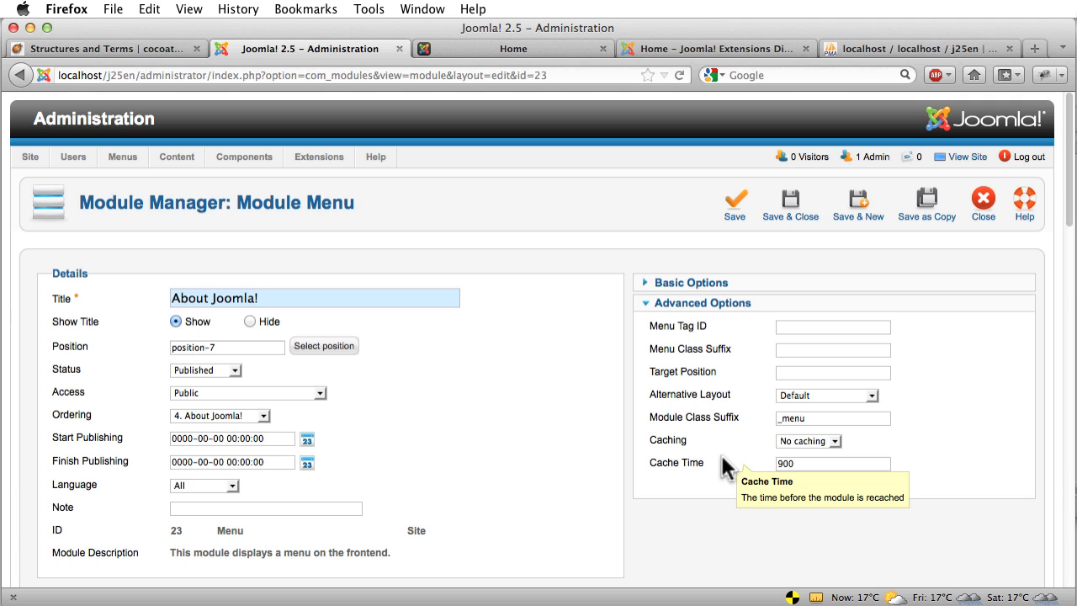
Read the cocoate Structures and Terms chapter down to Other structures, then view the local site's front page
left_click(143, 47)
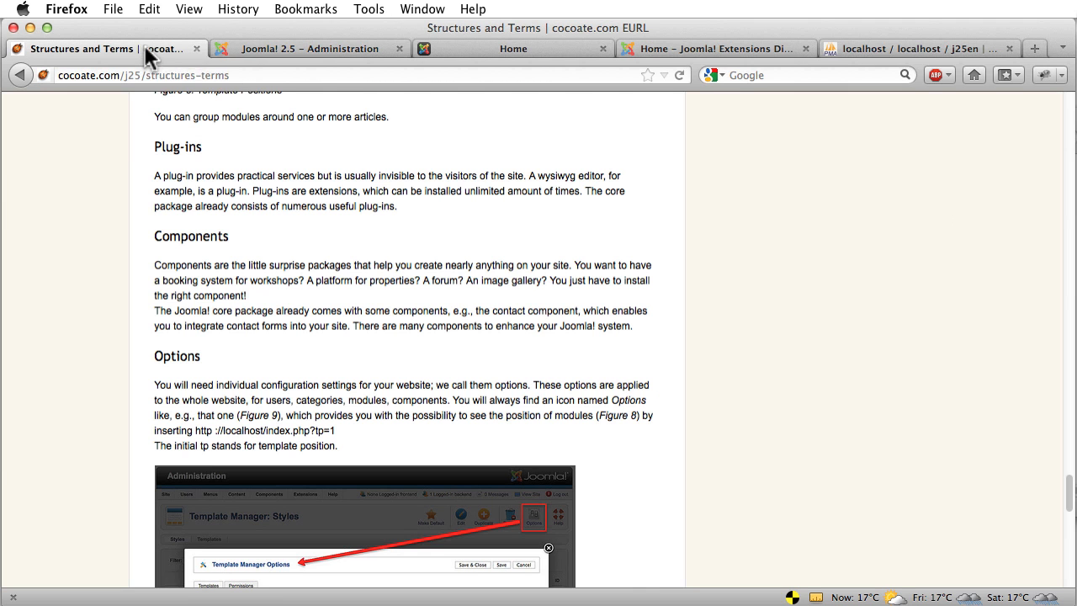
scroll(535, 301, "down", 6)
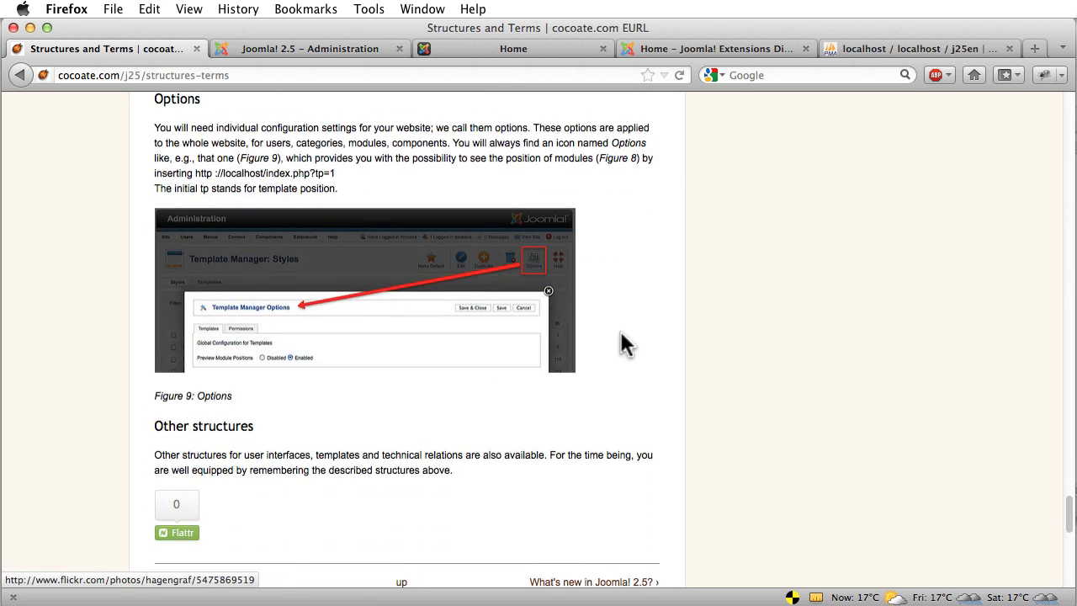
scroll(621, 330, "down", 3)
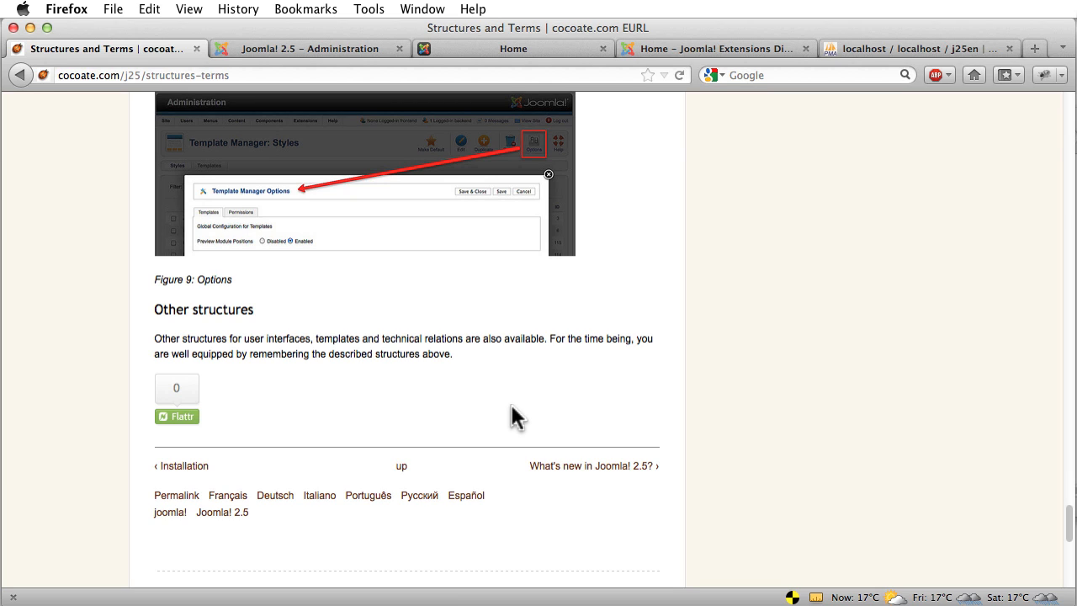
left_click(468, 48)
Close the About Joomla! module editor, returning to the Module Manager list filtered to three about modules
left_click(368, 48)
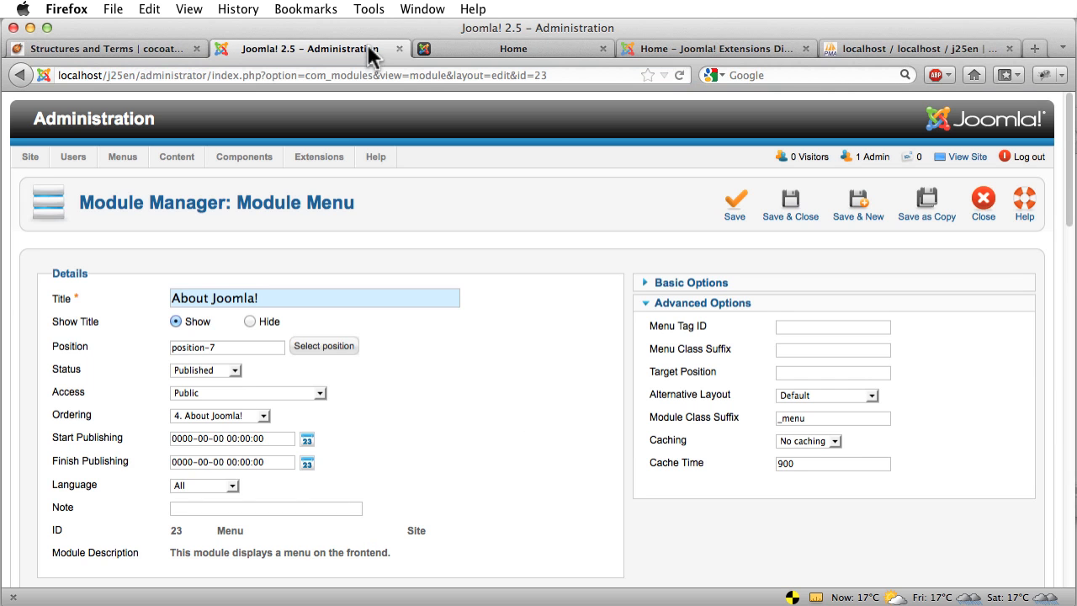
left_click(988, 210)
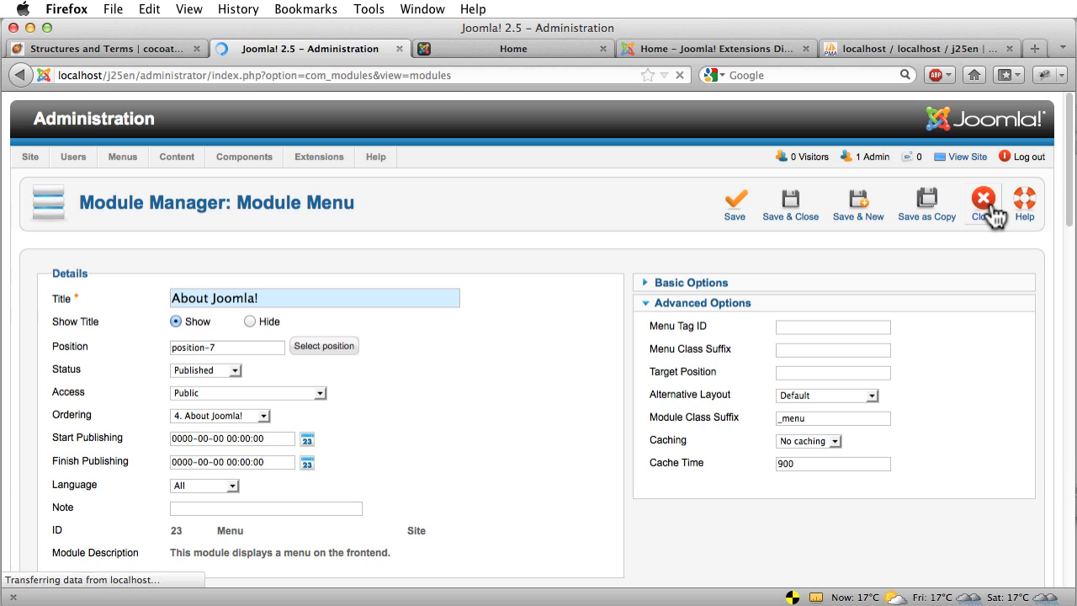
mouse_move(77, 160)
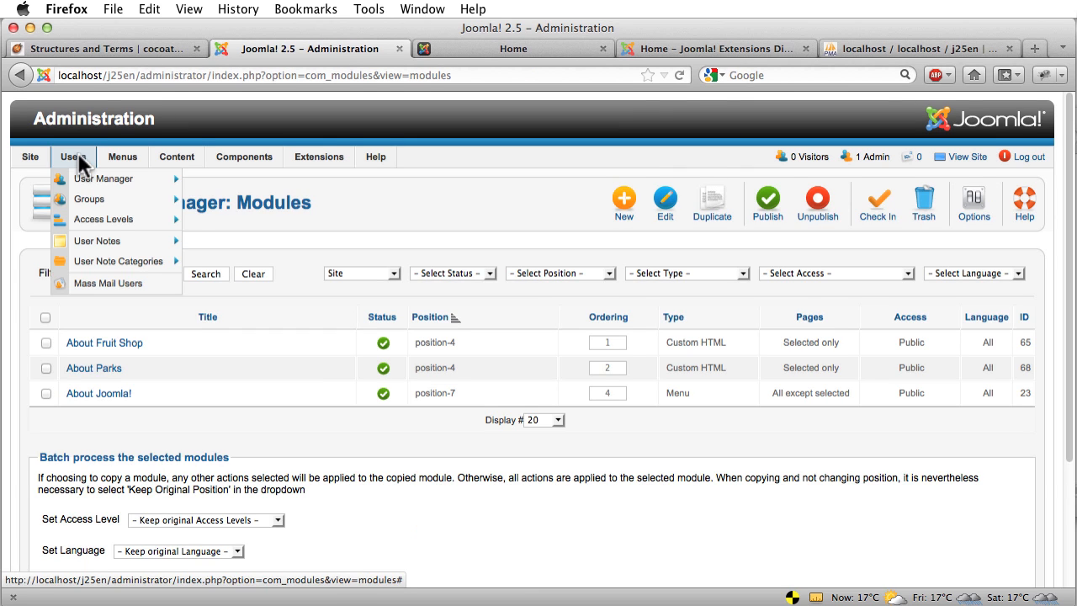
mouse_move(126, 162)
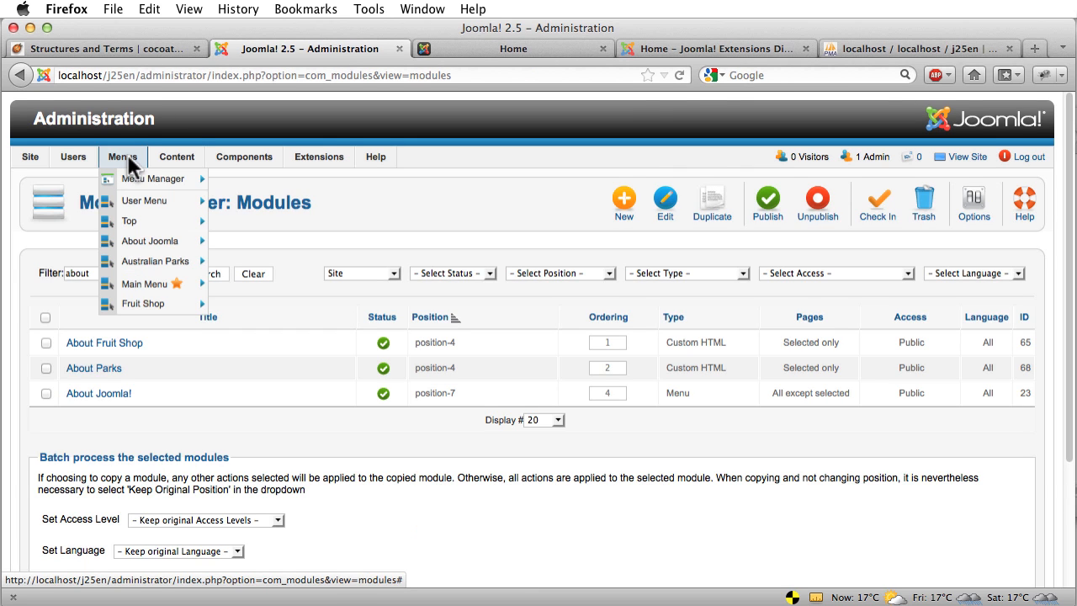
mouse_move(175, 157)
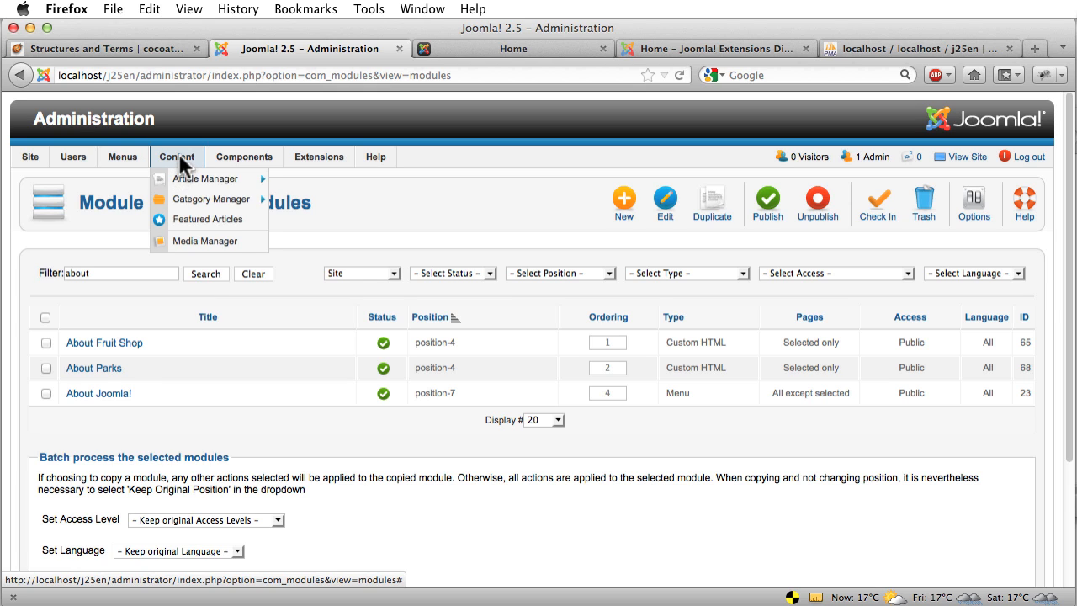
mouse_move(235, 158)
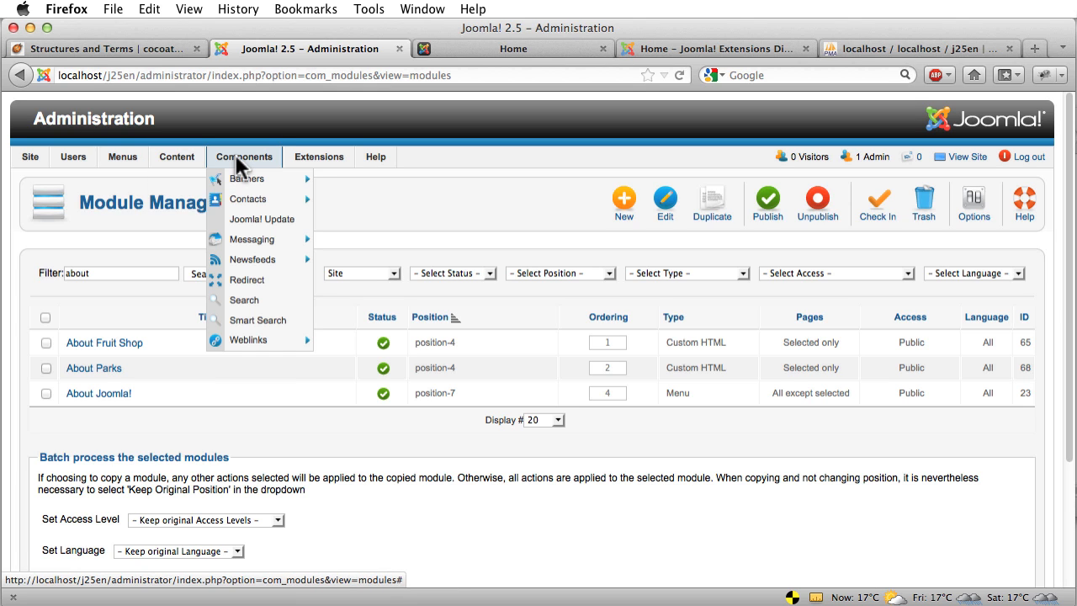
mouse_move(314, 159)
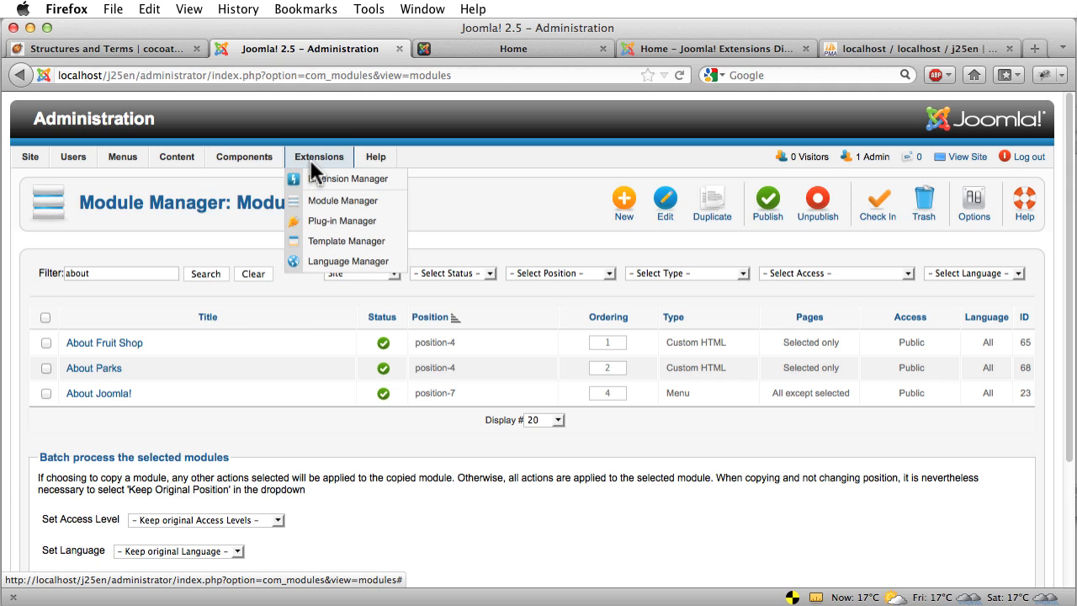